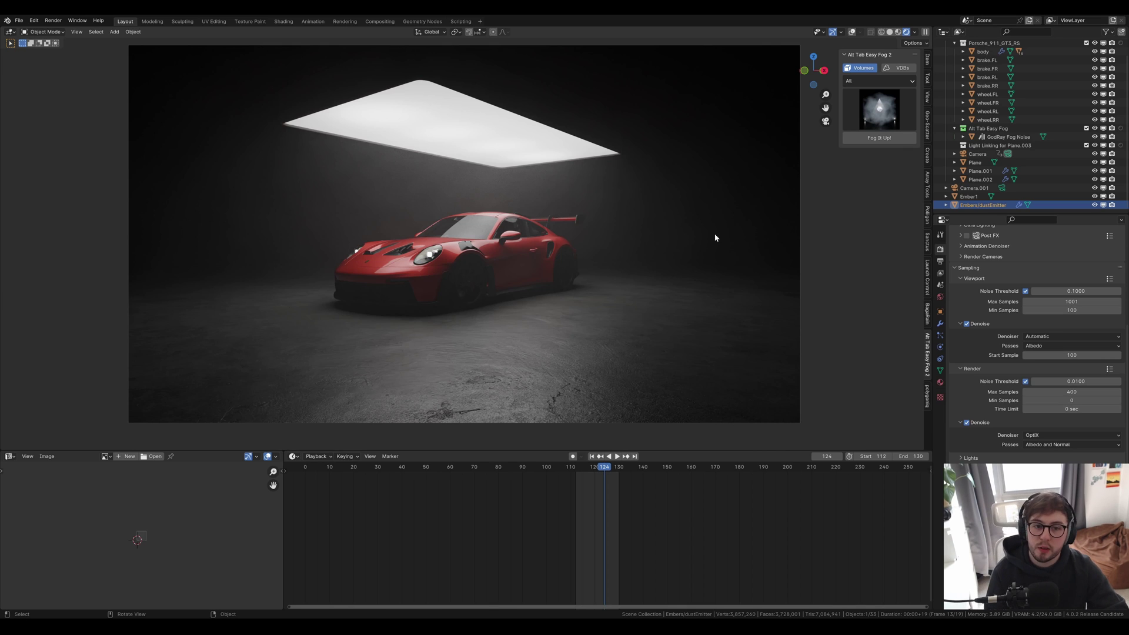
- Check the clean render view and which passes the render denoiser uses
key(shift+alt+z)
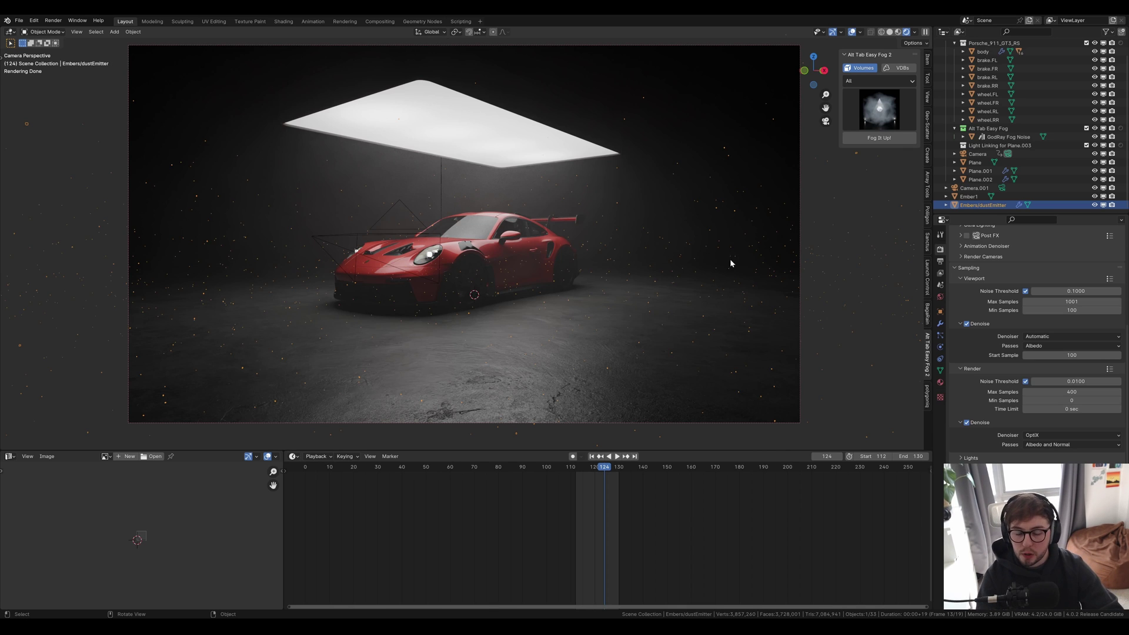
key(shift+alt+z)
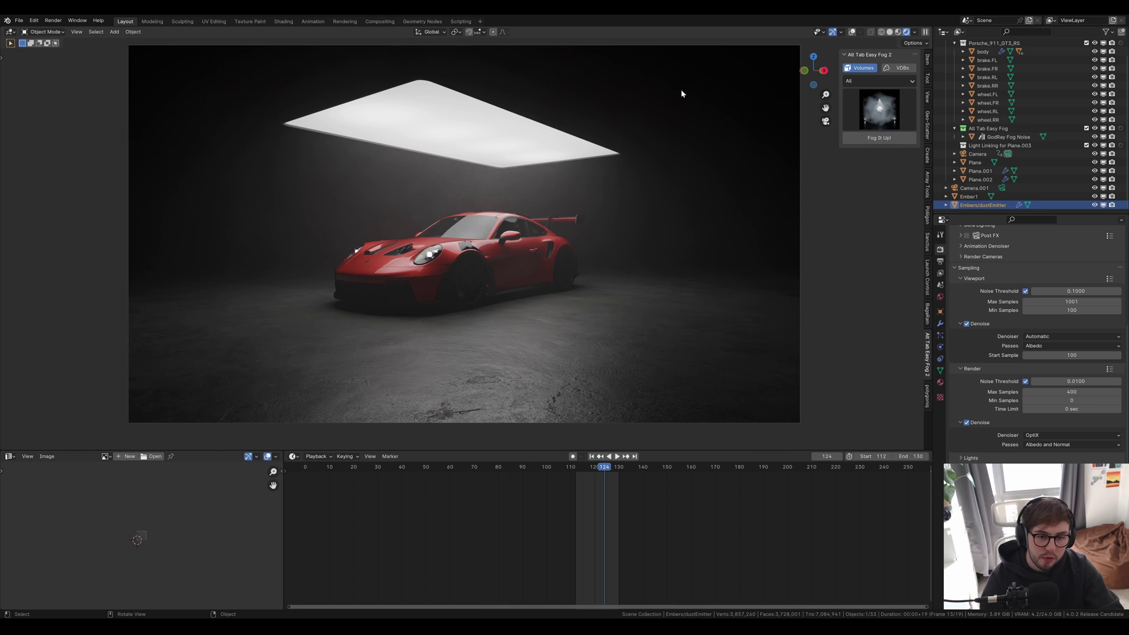
scroll(1010, 381, down, 1)
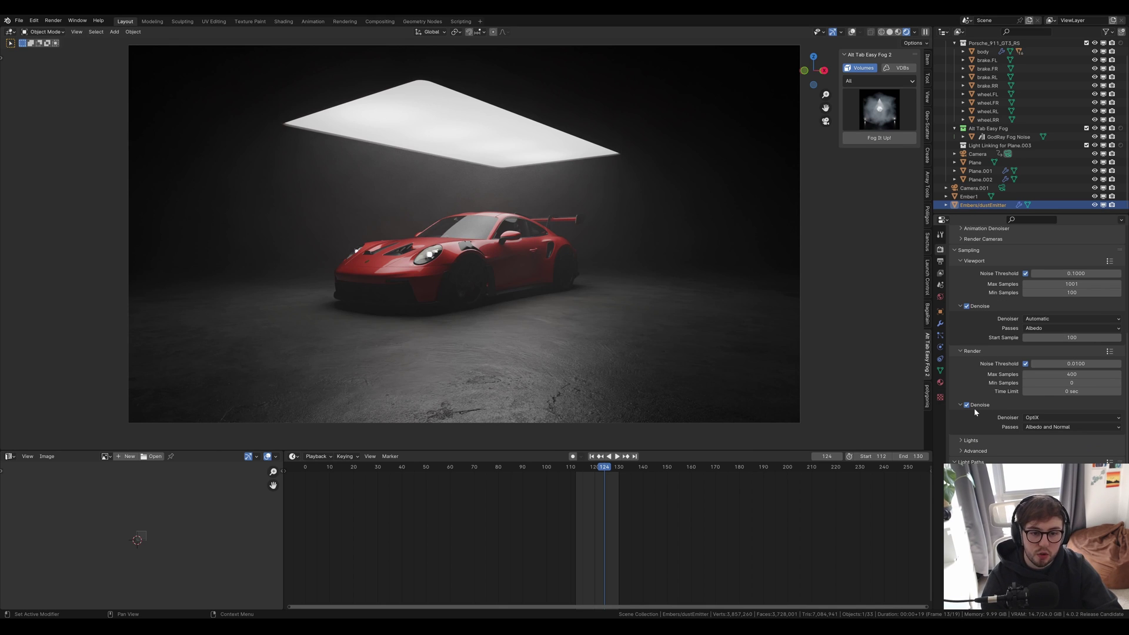
click(1069, 427)
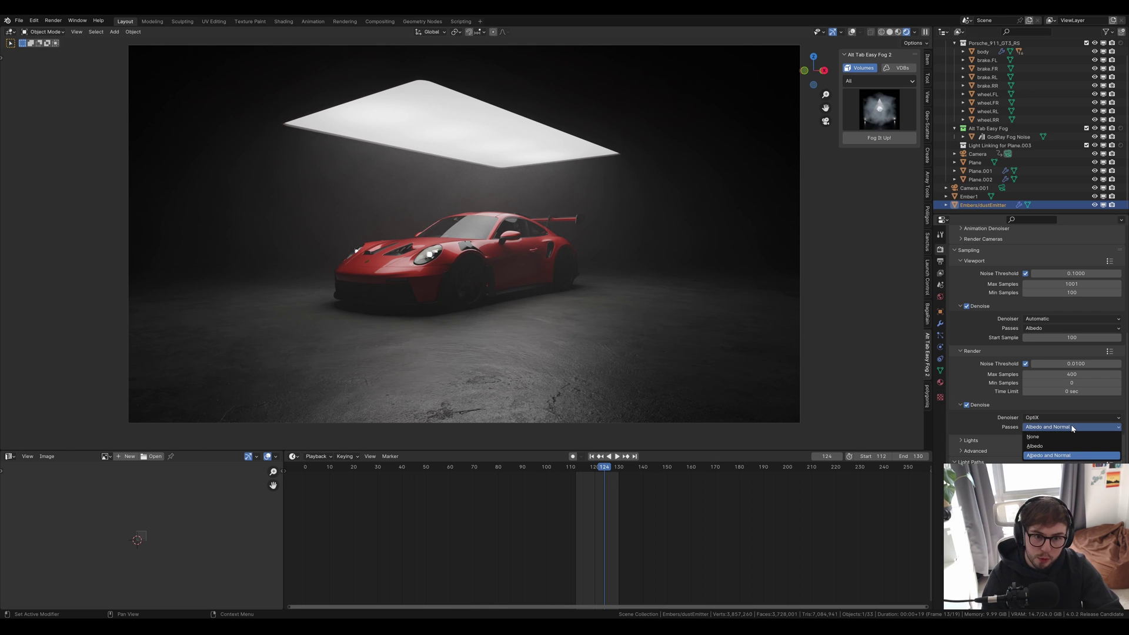
- Add a Denoise node to the node tree in the Compositing workspace
click(380, 22)
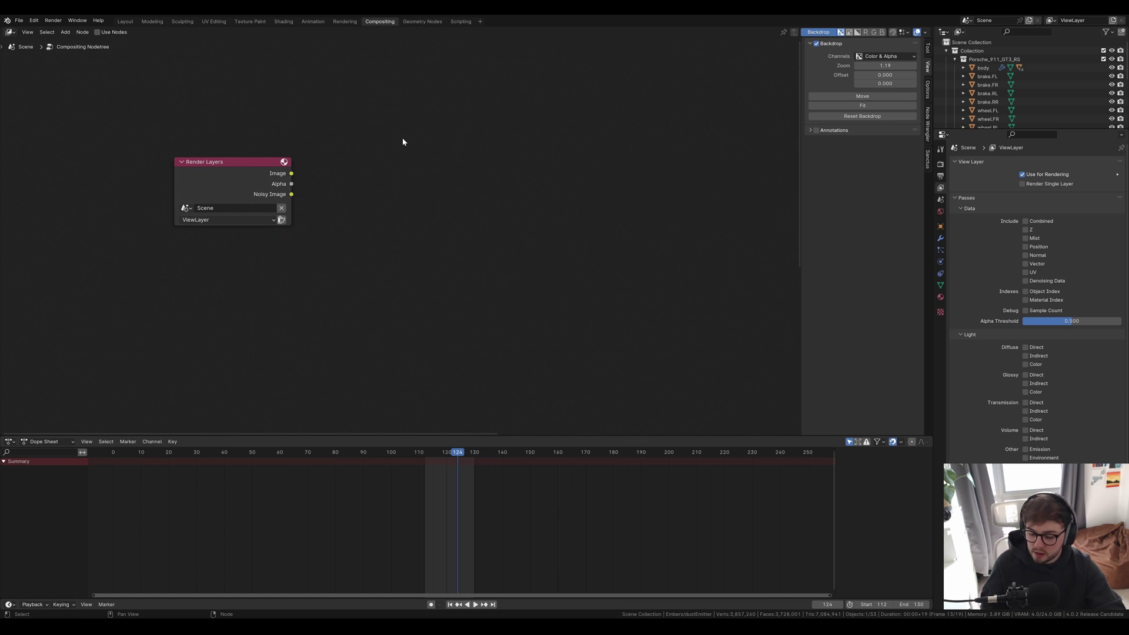
key(shift+a)
text(d)
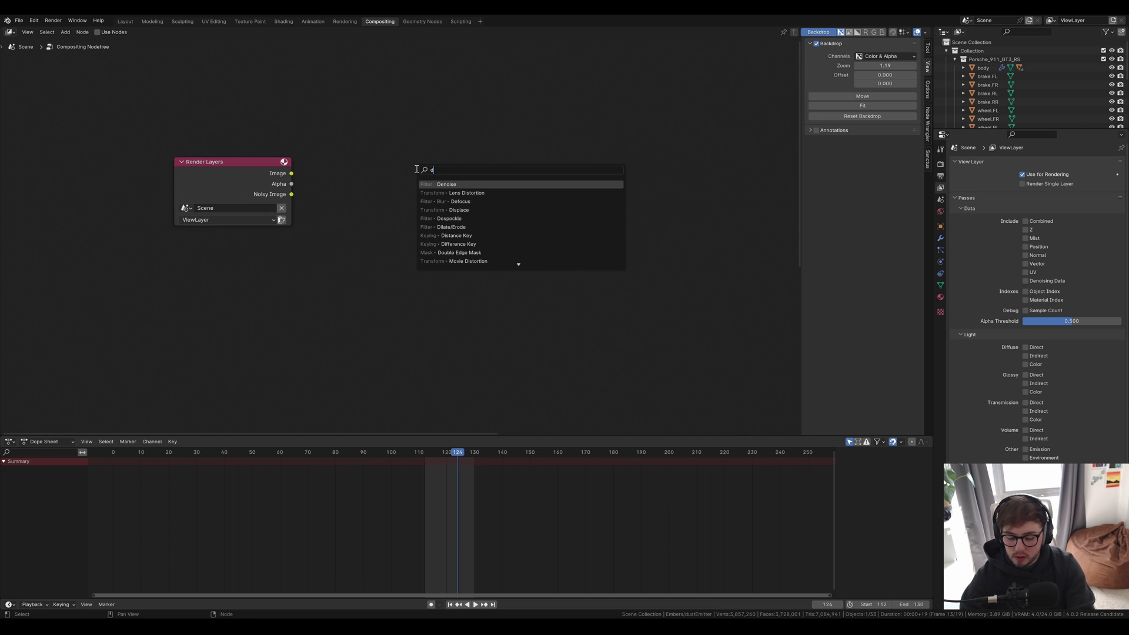
text(eno)
key(Return)
click(415, 169)
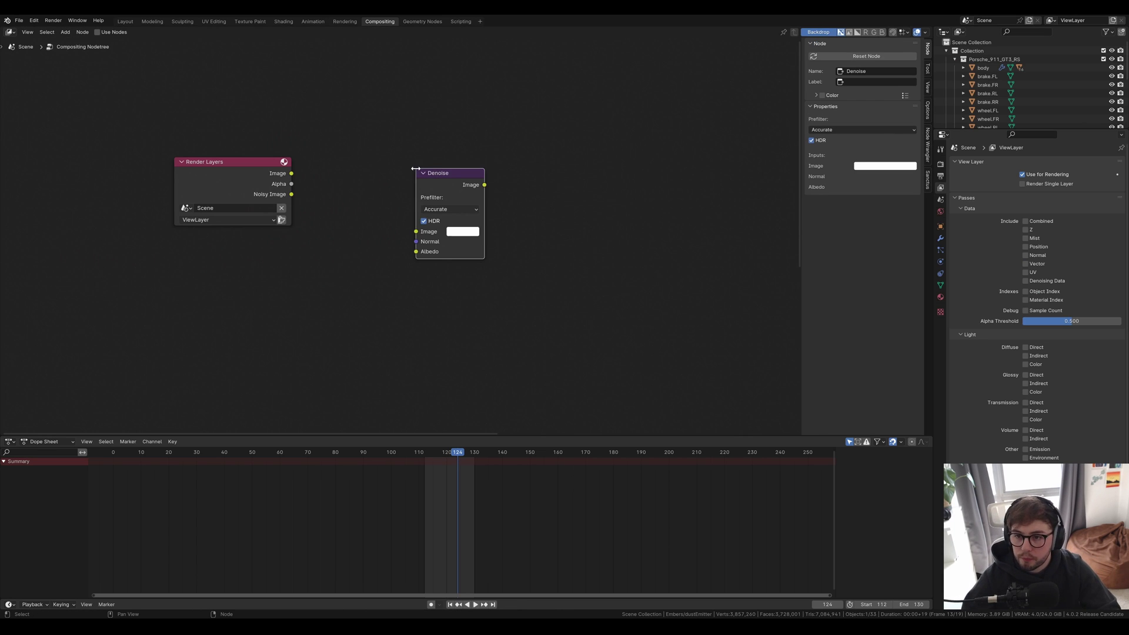
- Enable Use Nodes and Denoising Data, then link render Image, Denoising Normal and Albedo into Denoise
click(106, 33)
drag(270, 176, 271, 202)
drag(292, 200, 419, 234)
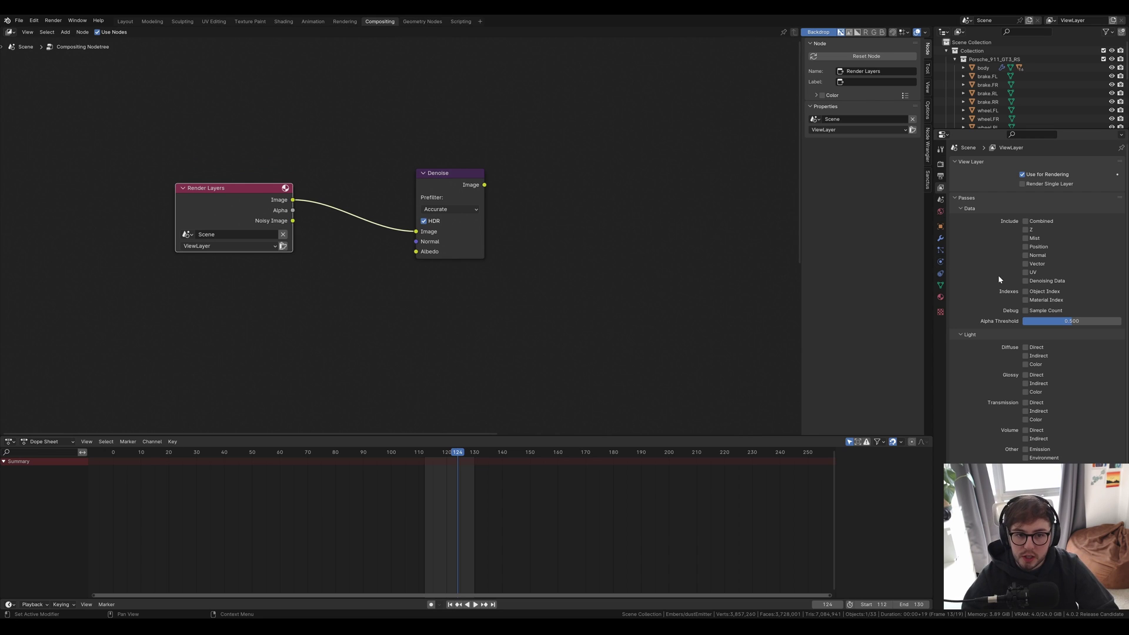
click(1054, 279)
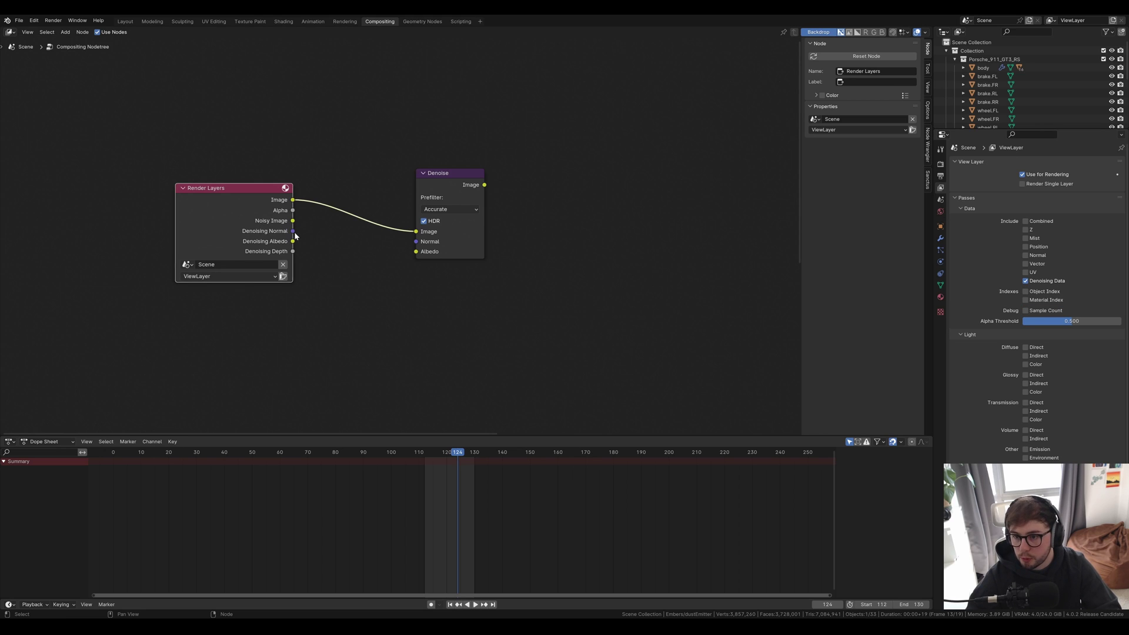
drag(293, 231, 417, 241)
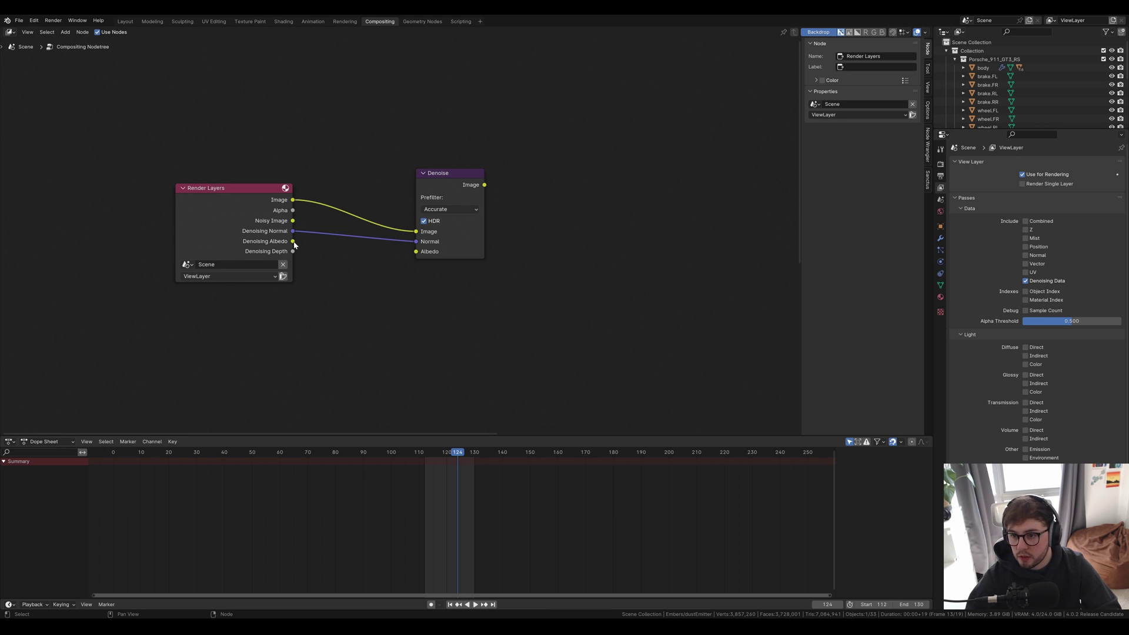
drag(293, 242, 416, 251)
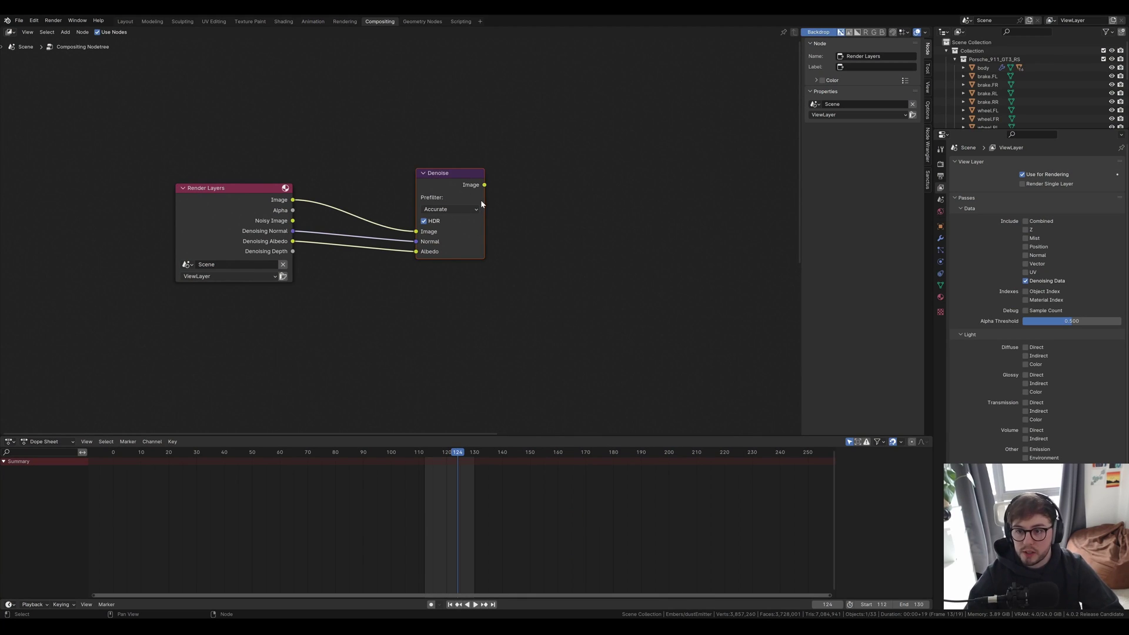
- Delete the Denoise node and enable diffuse, glossy, transmission, volume, emission, environment and AO passes
key(x)
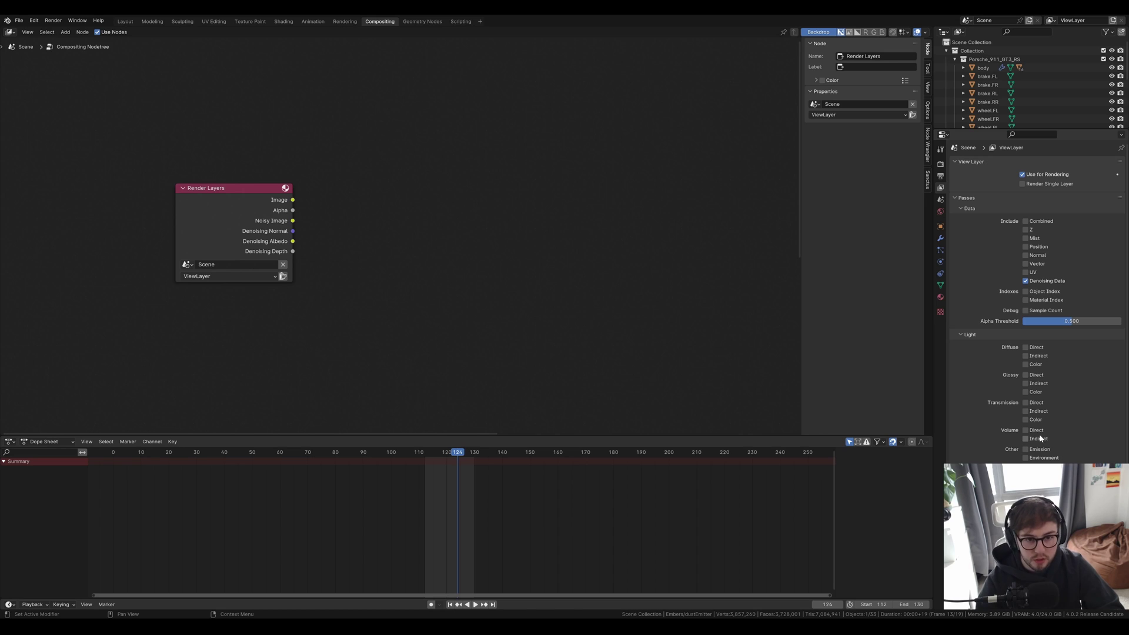
drag(1027, 348, 1028, 442)
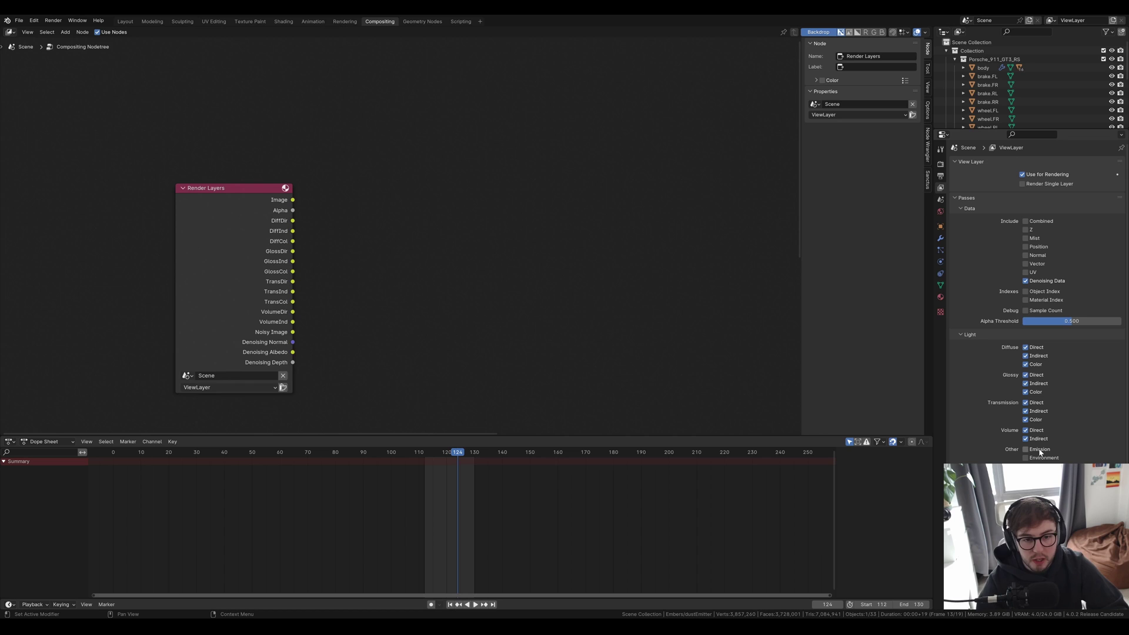
drag(1040, 452, 1049, 463)
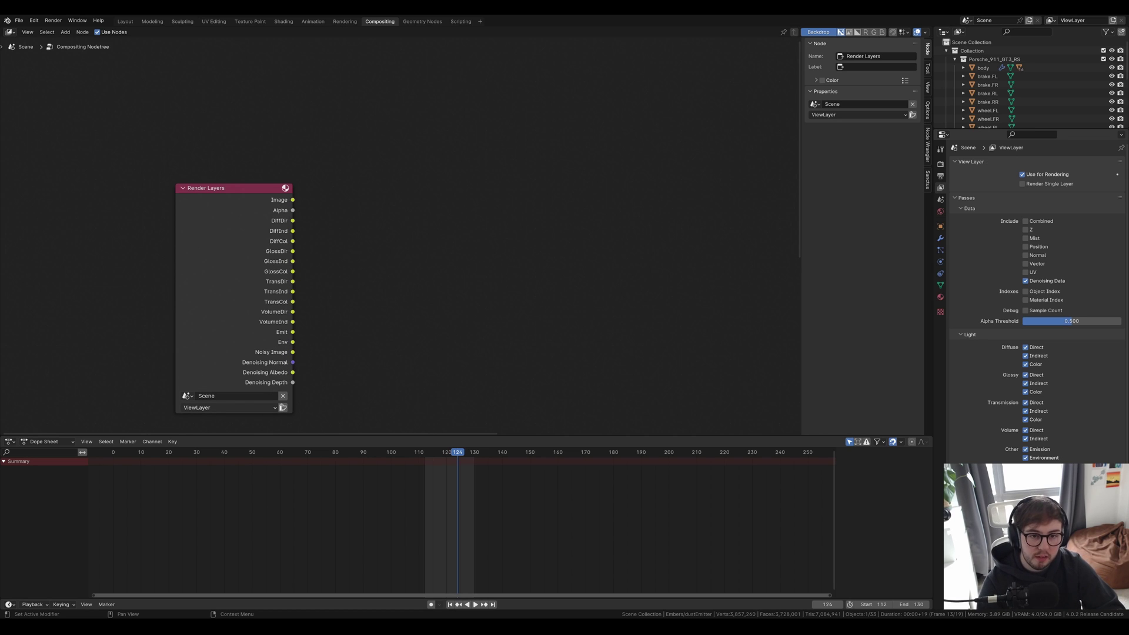
click(1027, 467)
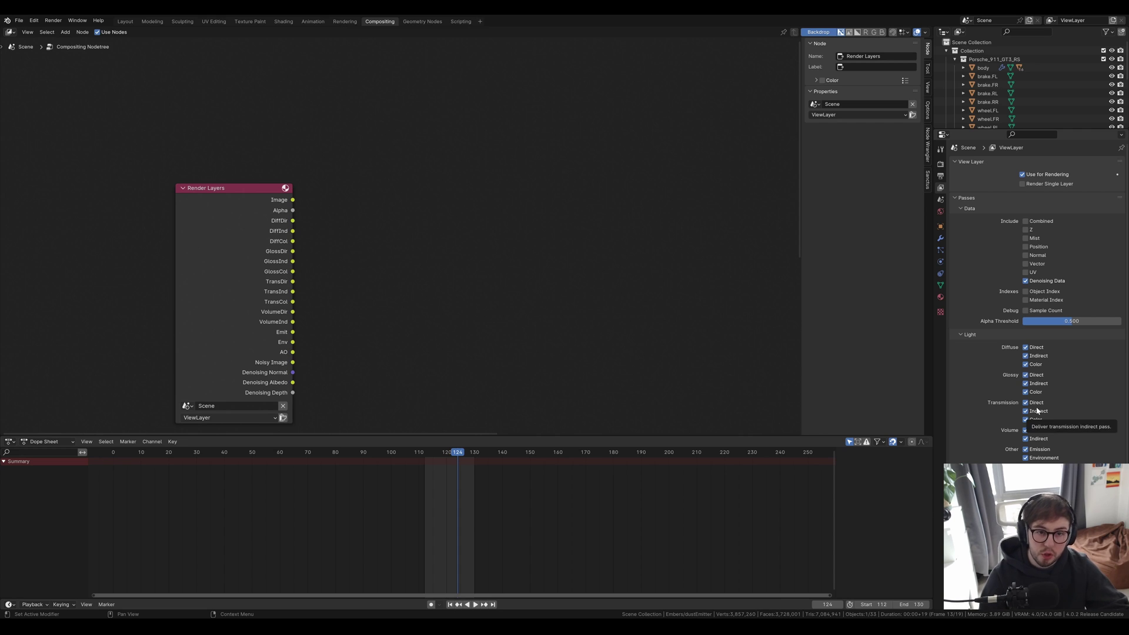
- Enable the Z, Mist, Position, Normal, Vector and UV data passes
click(1039, 230)
click(1045, 239)
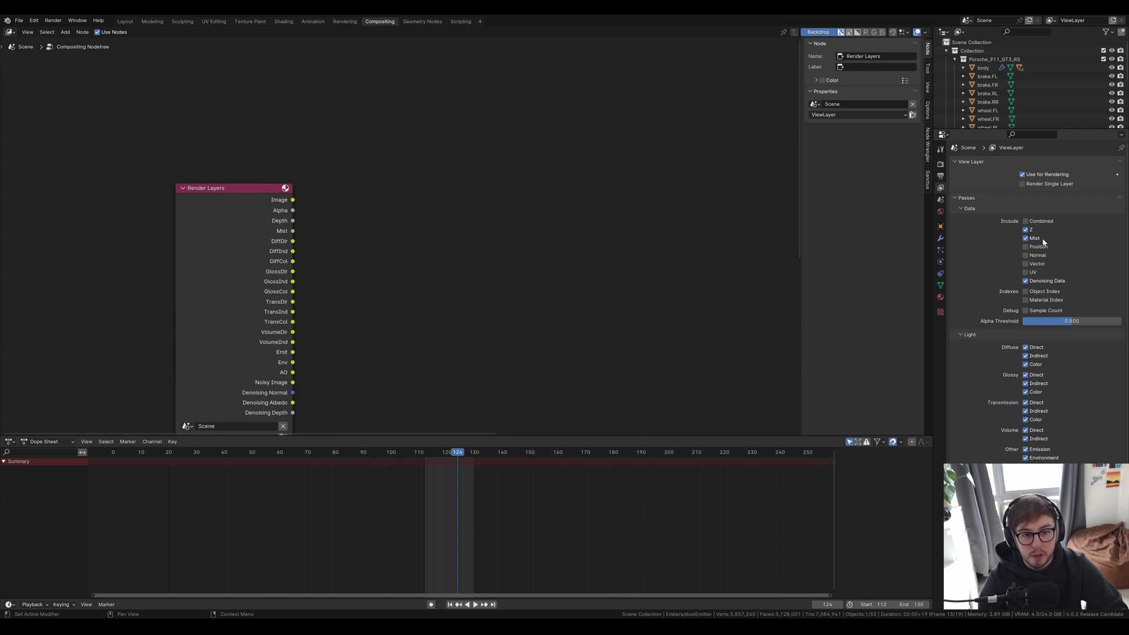
drag(1049, 249, 1046, 275)
middle_drag(259, 435, 269, 358)
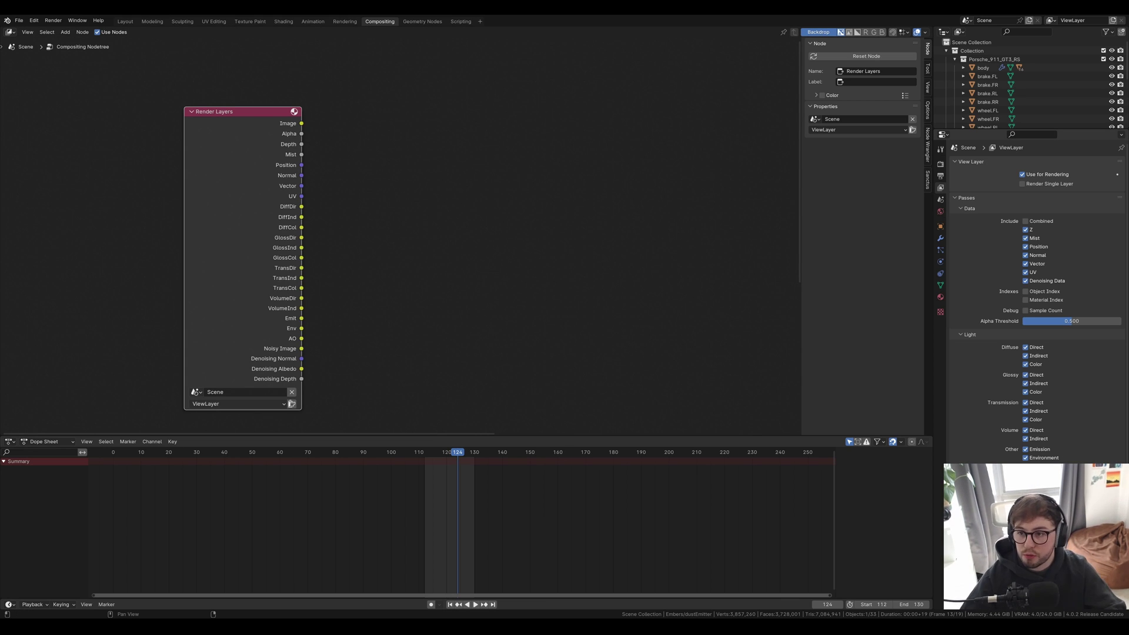
- Preview Image, Alpha, Depth, Mist, Position, Normal, Vector, UV and the diffuse passes in the backdrop
ctrl+shift+click(266, 171)
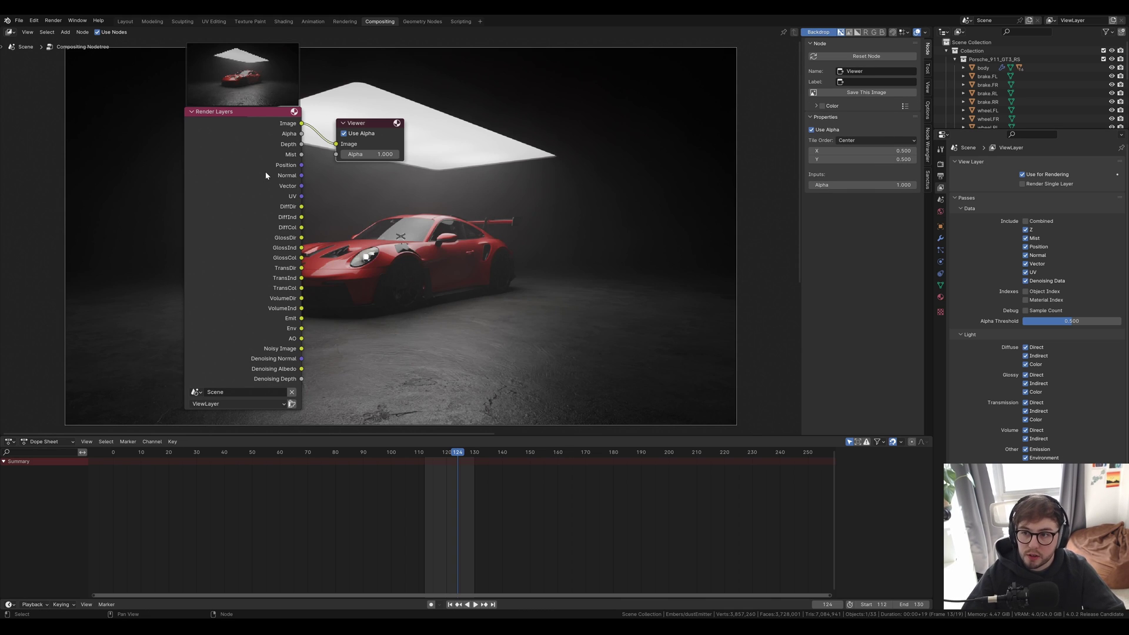
ctrl+shift+click(287, 135)
ctrl+shift+click(287, 139)
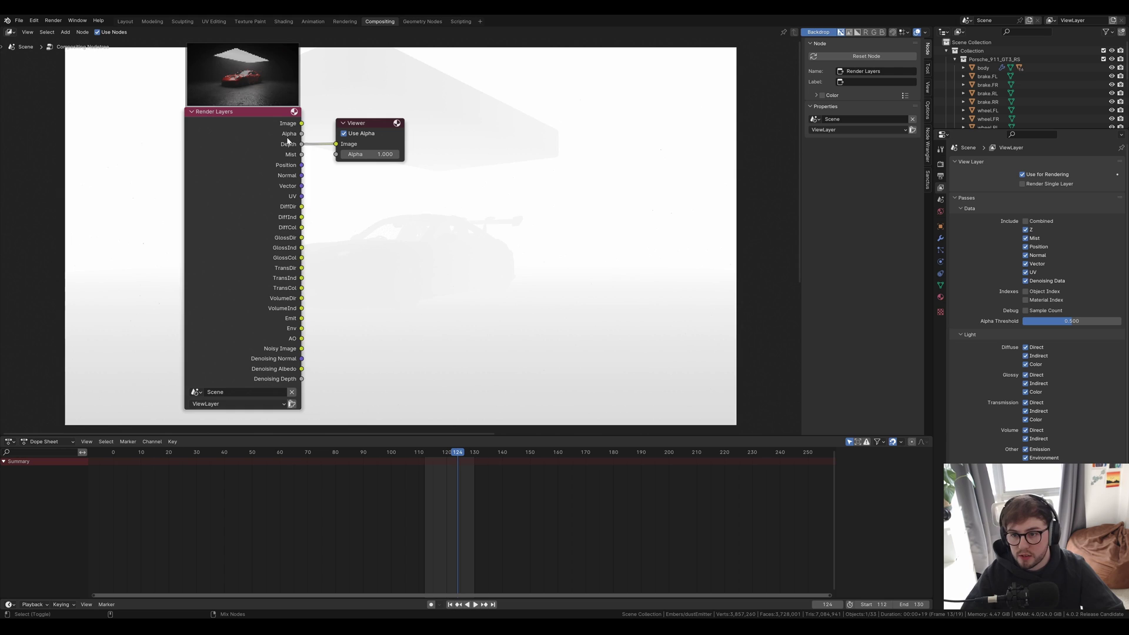
ctrl+shift+click(288, 142)
ctrl+shift+click(286, 147)
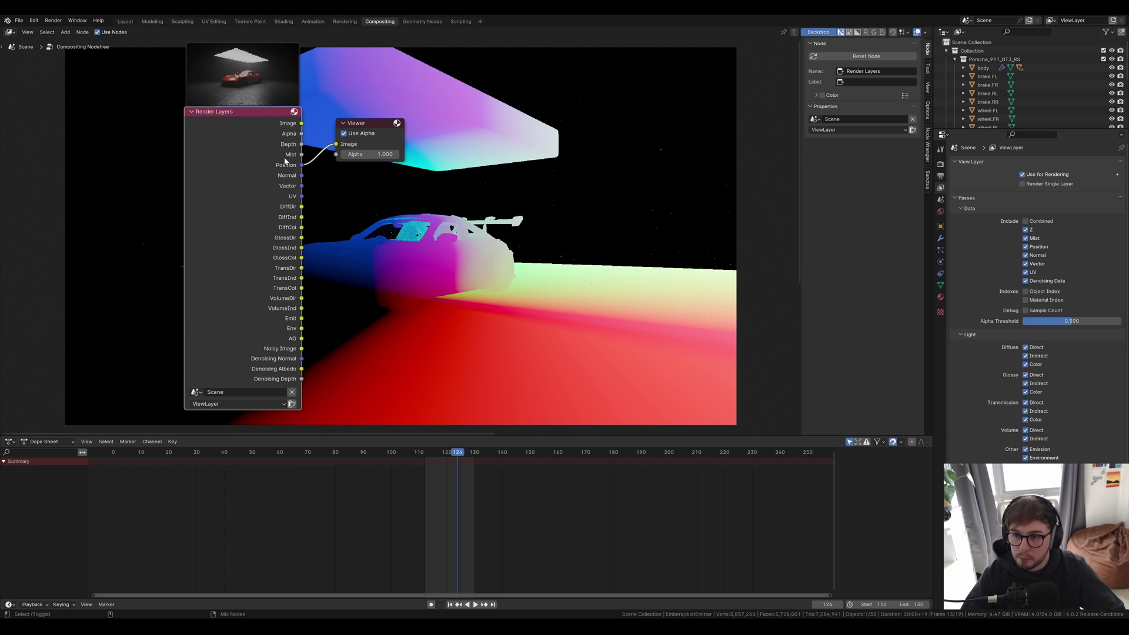
ctrl+shift+click(284, 166)
ctrl+shift+click(281, 176)
ctrl+shift+click(277, 187)
ctrl+shift+click(276, 198)
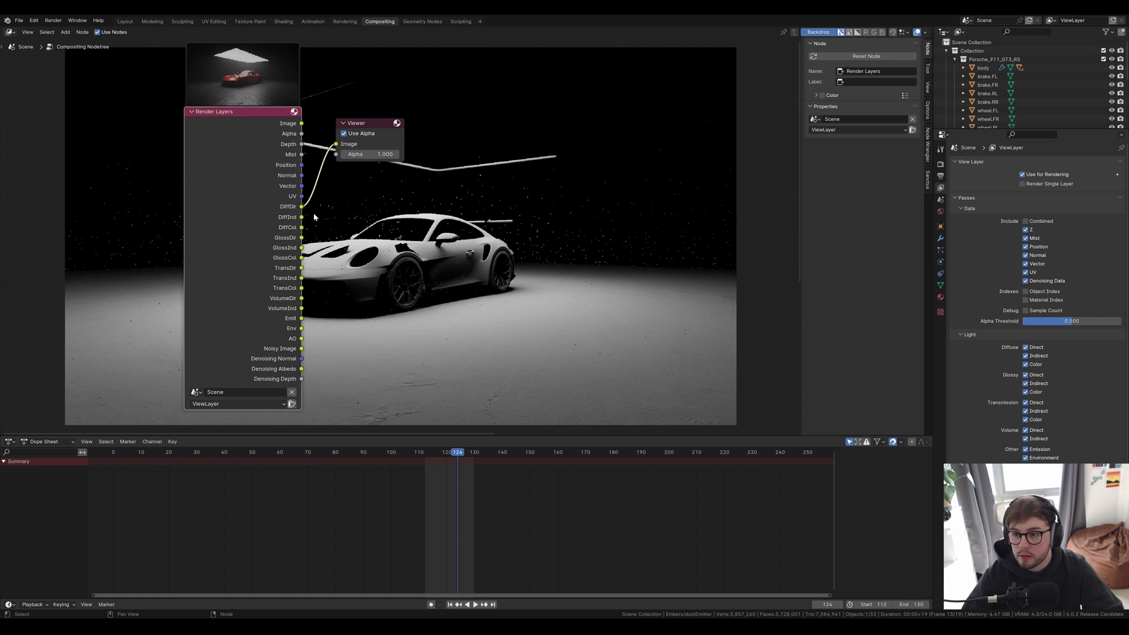
ctrl+shift+click(273, 218)
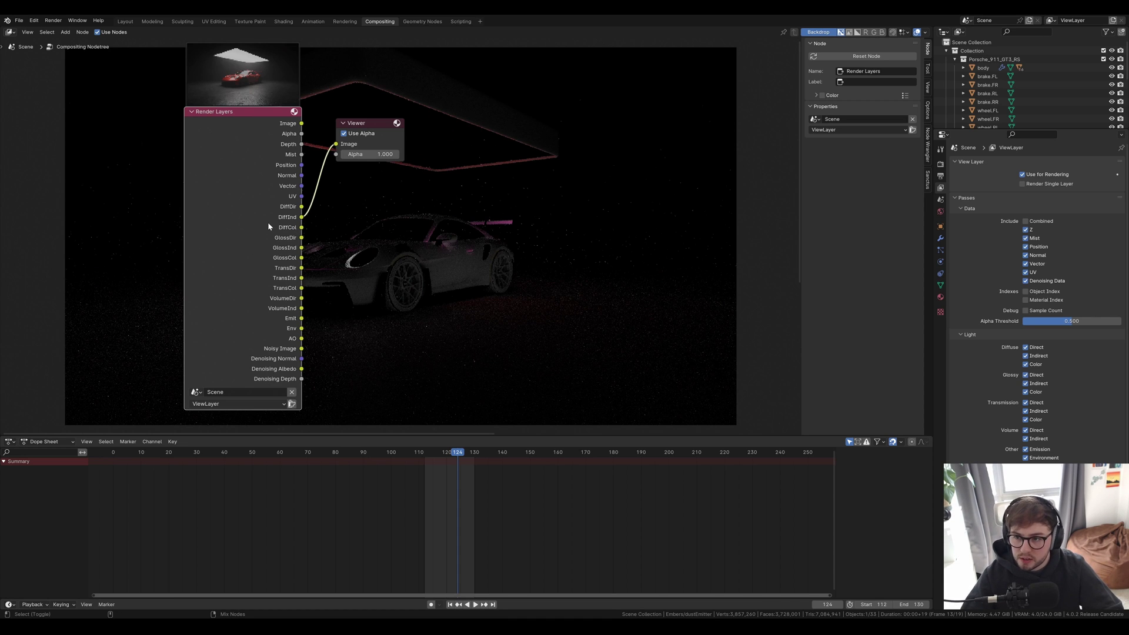
ctrl+shift+click(268, 227)
- Preview the glossy, transmission, volume fog, Emit and AO passes in turn
ctrl+shift+click(268, 227)
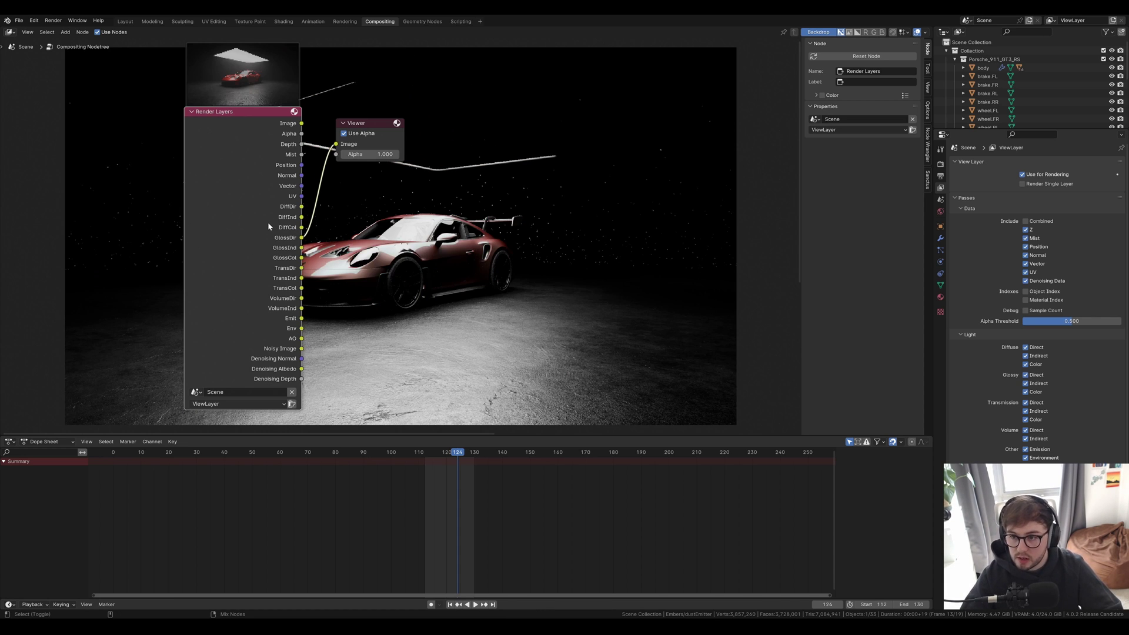
ctrl+shift+click(269, 227)
ctrl+shift+click(268, 226)
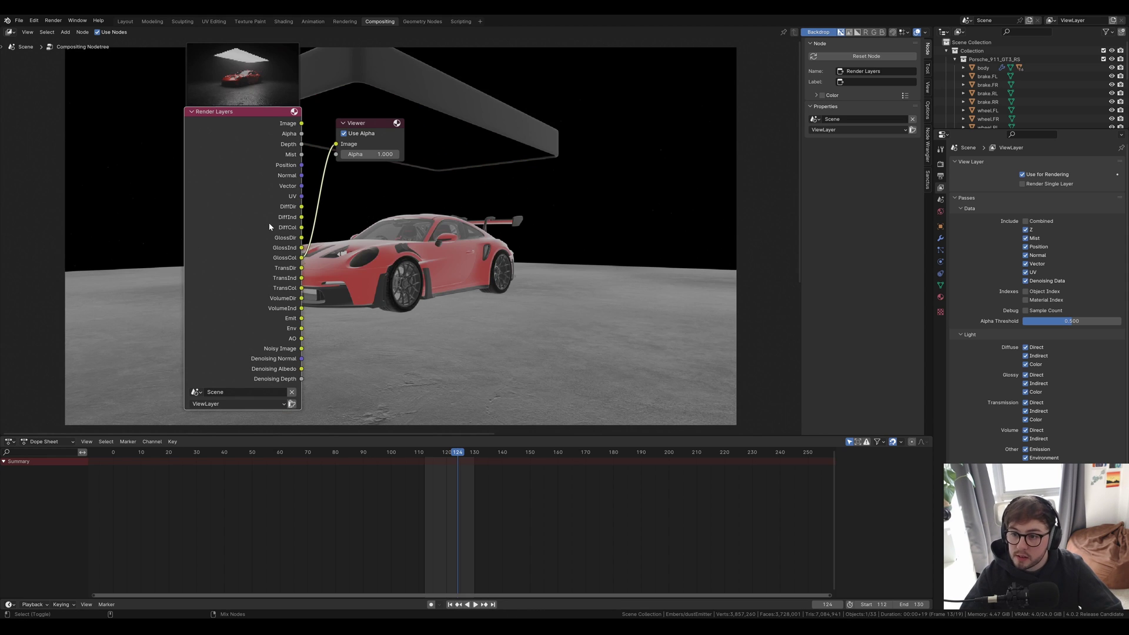
ctrl+shift+click(269, 237)
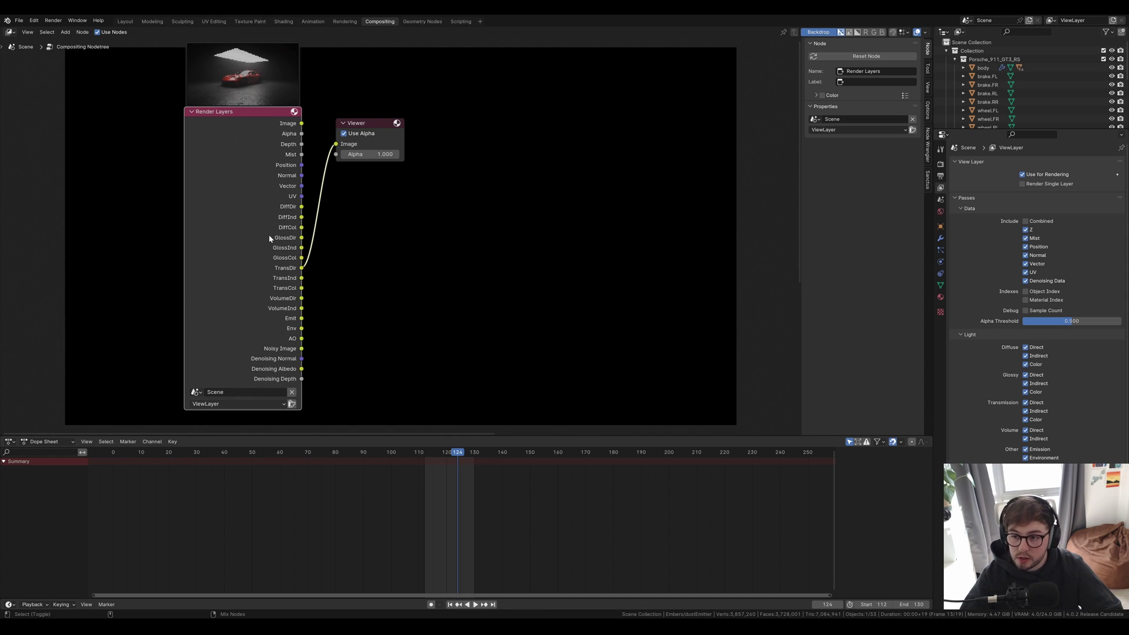
ctrl+shift+click(267, 267)
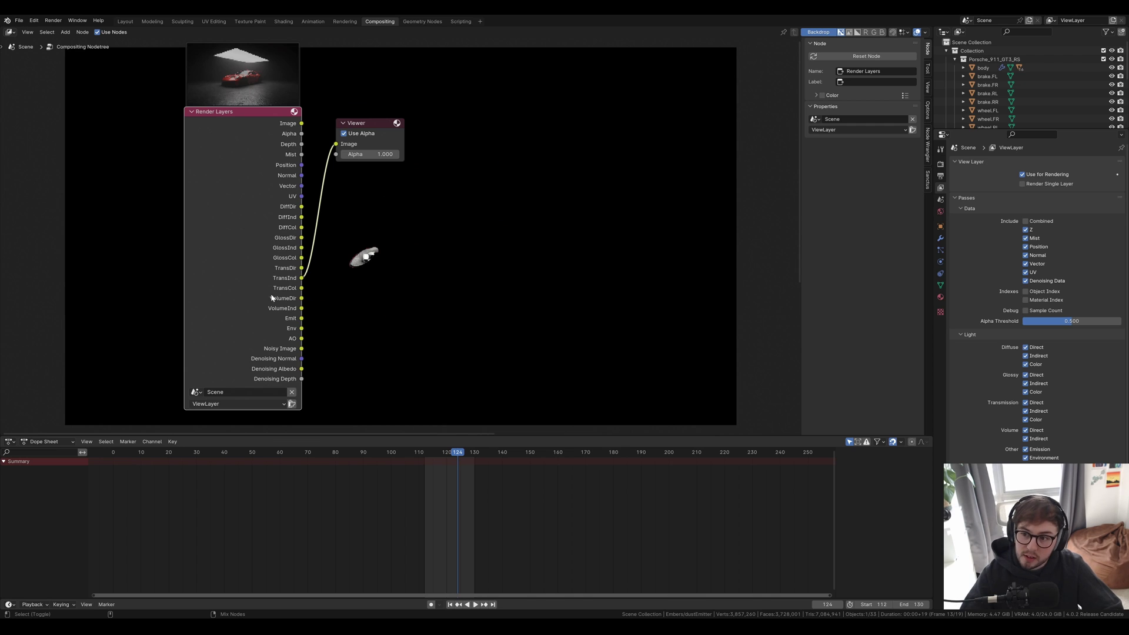
ctrl+shift+click(213, 292)
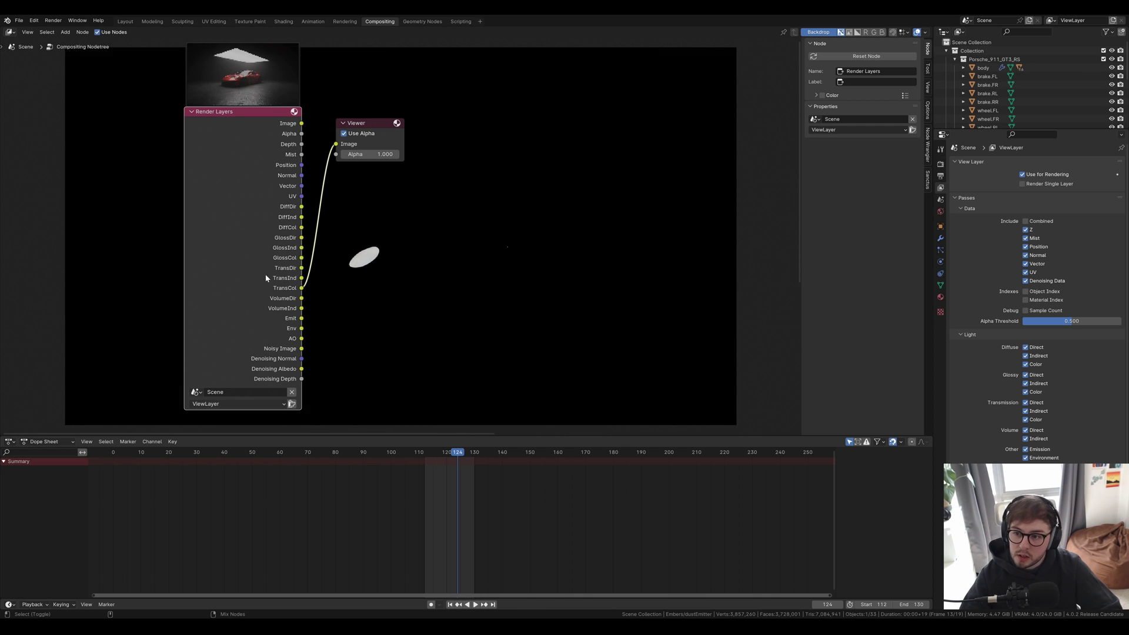
ctrl+shift+click(253, 297)
ctrl+shift+click(256, 297)
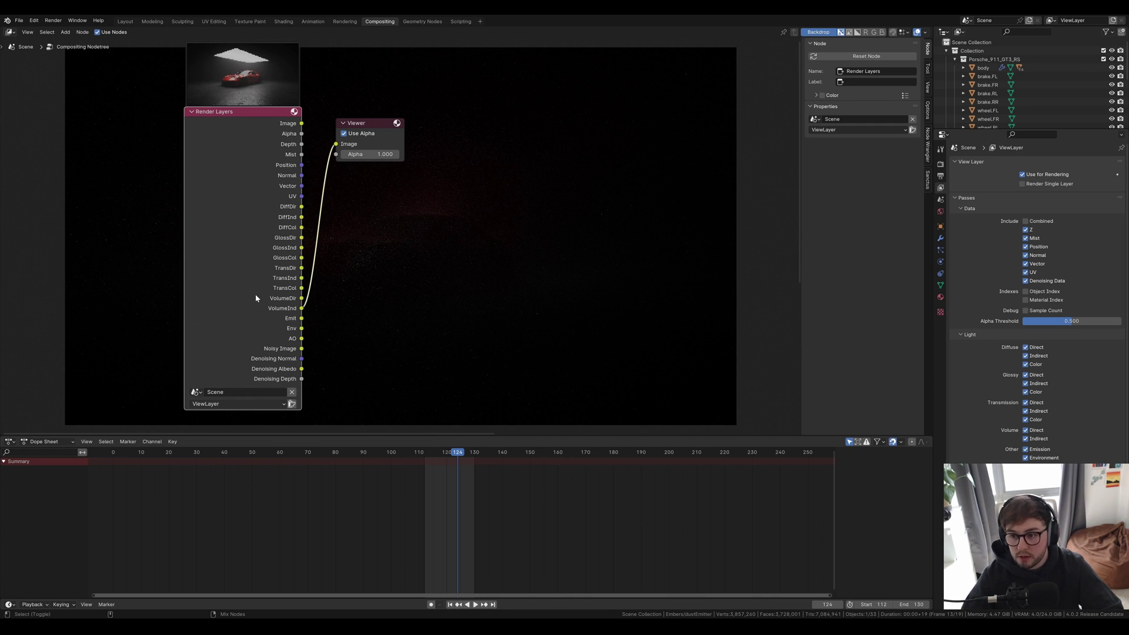
ctrl+shift+click(255, 298)
ctrl+shift+click(256, 298)
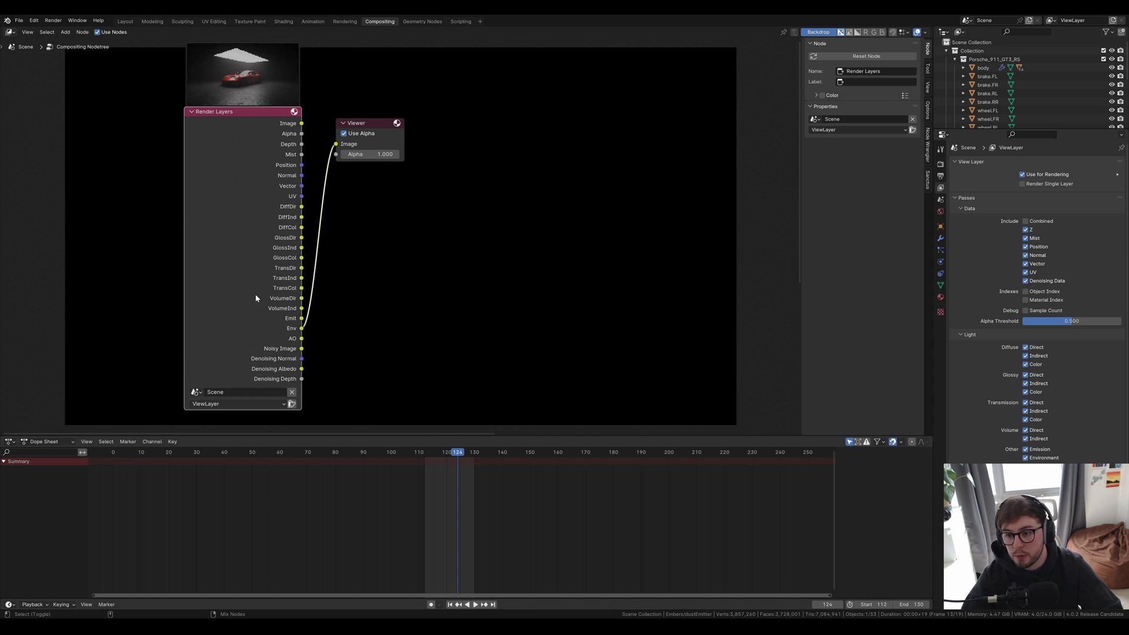
ctrl+shift+click(255, 298)
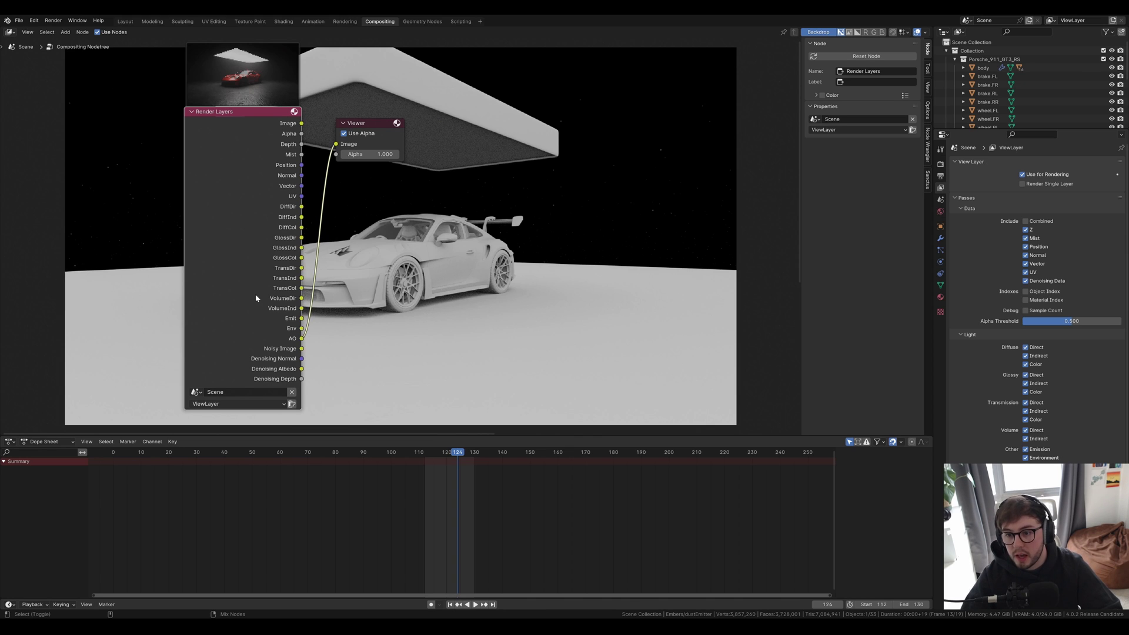
- Return the backdrop preview to the Glossy Indirect pass and reframe the node graph
ctrl+shift+click(289, 246)
ctrl+shift+click(290, 250)
ctrl+shift+click(290, 254)
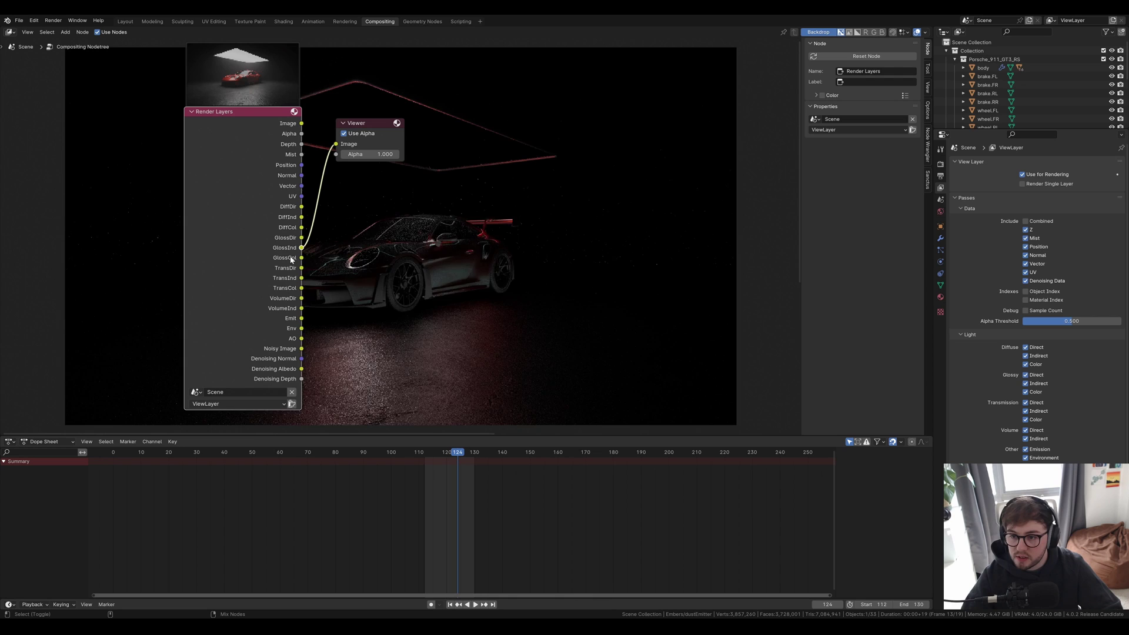
ctrl+shift+click(290, 258)
key(ctrl+z)
scroll(347, 378, up, 2)
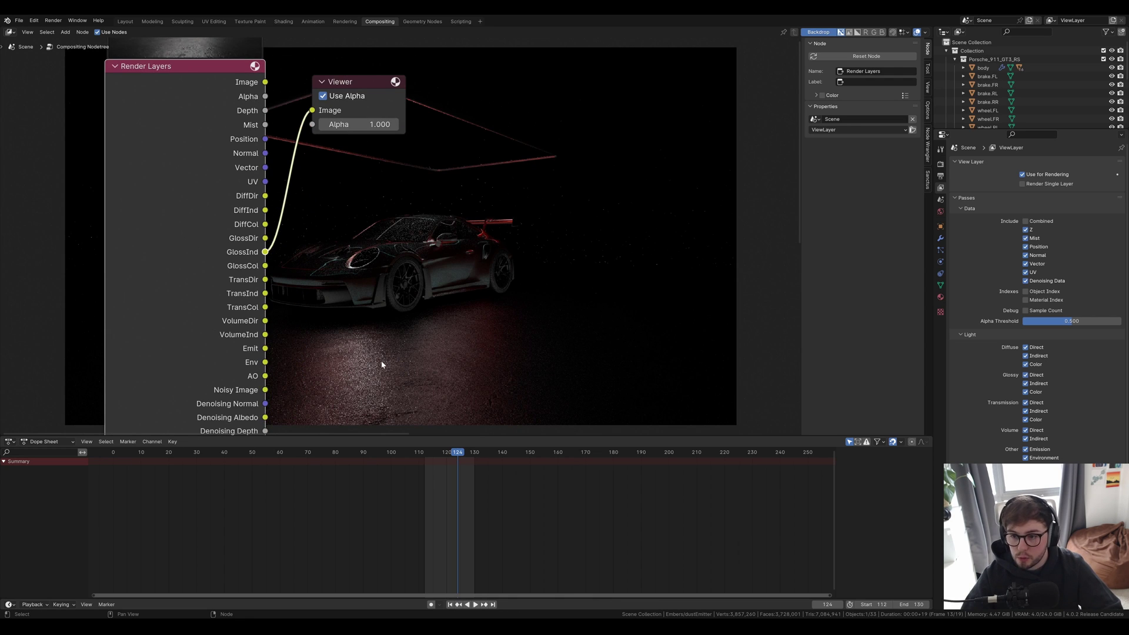
middle_drag(381, 365, 266, 351)
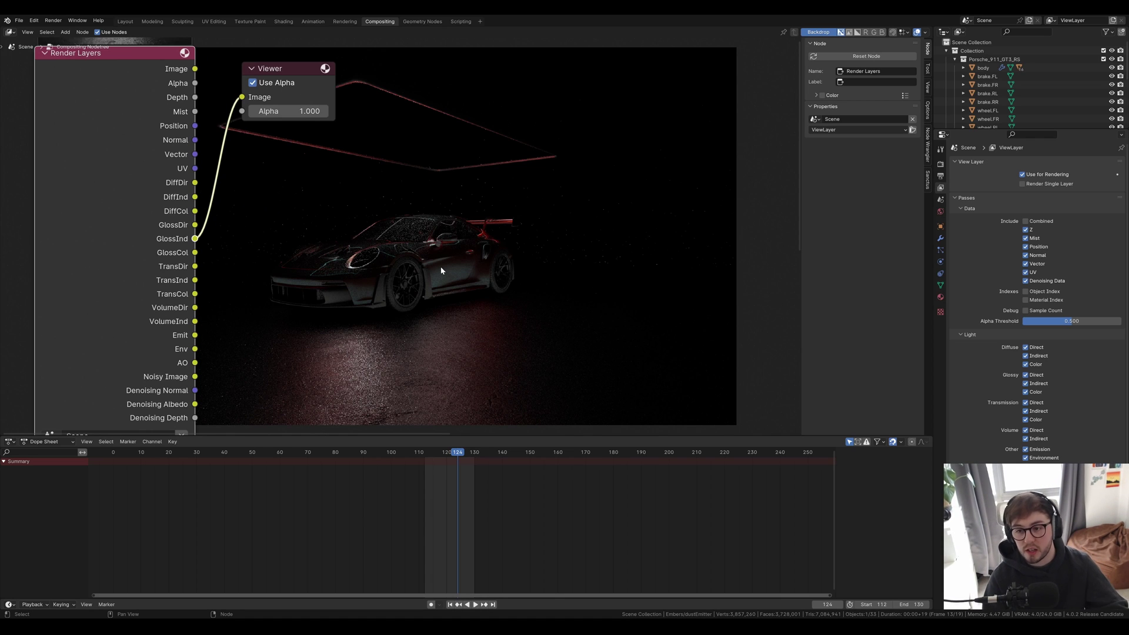
scroll(441, 267, down, 2)
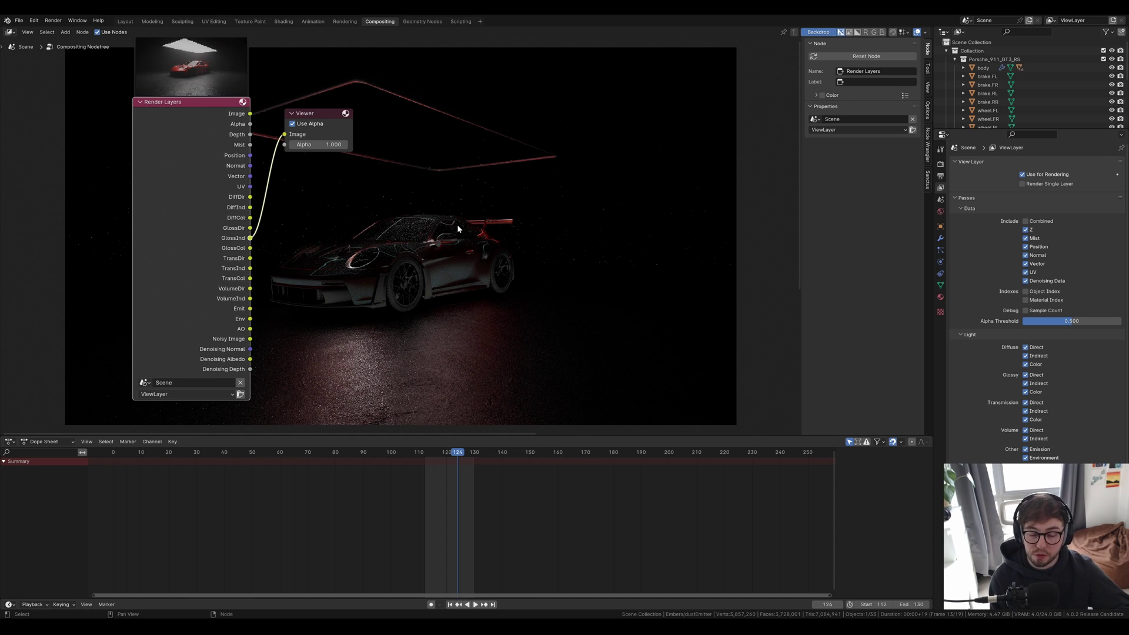
- Replace the Viewer with a collapsed Denoise node beside the pass outputs, keeping the full render as backdrop
drag(330, 110, 552, 144)
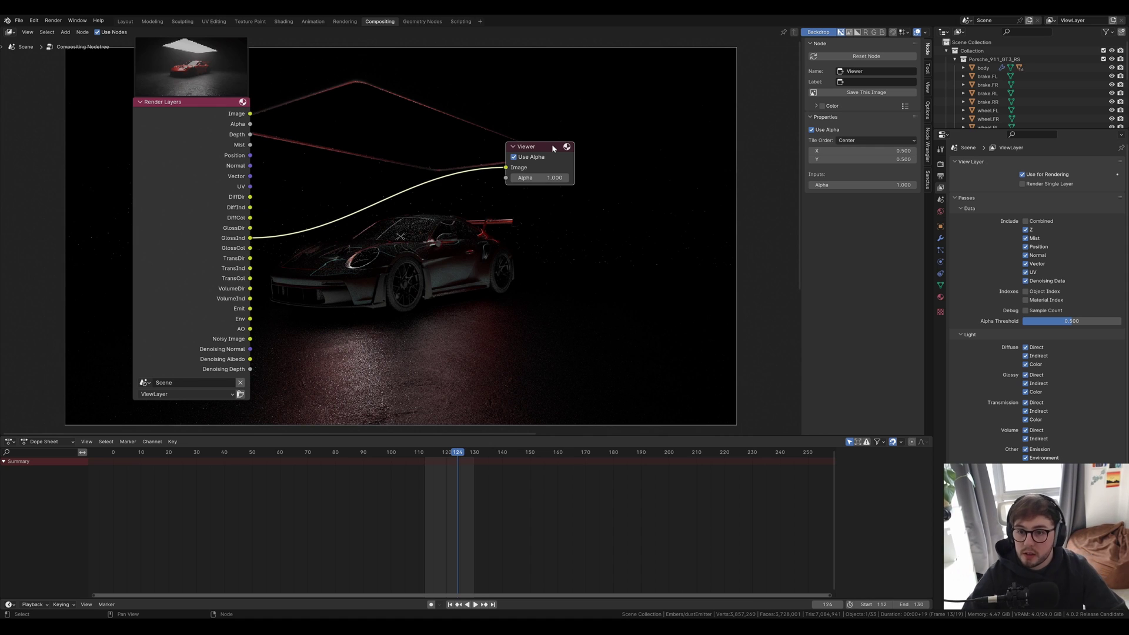
key(x)
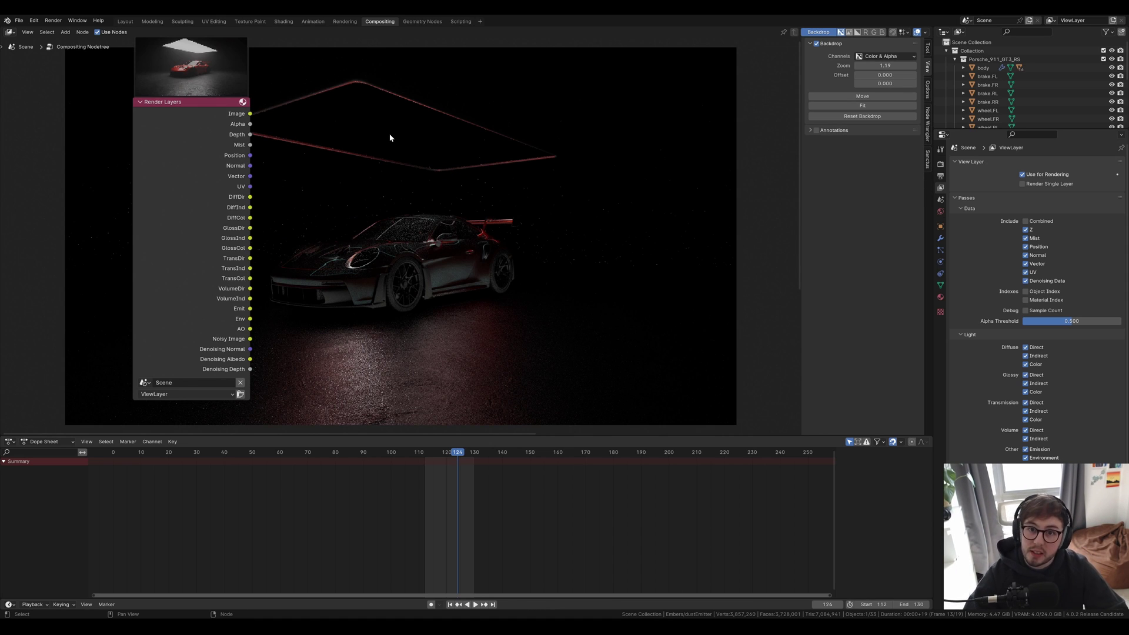
key(shift+a)
click(390, 134)
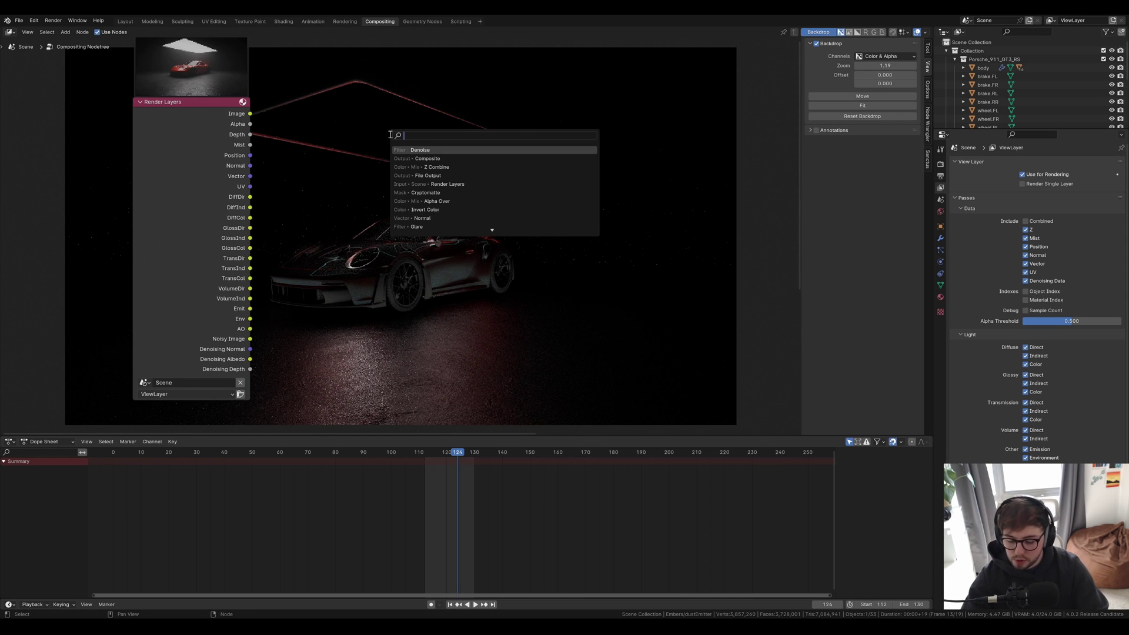
key(Return)
click(390, 135)
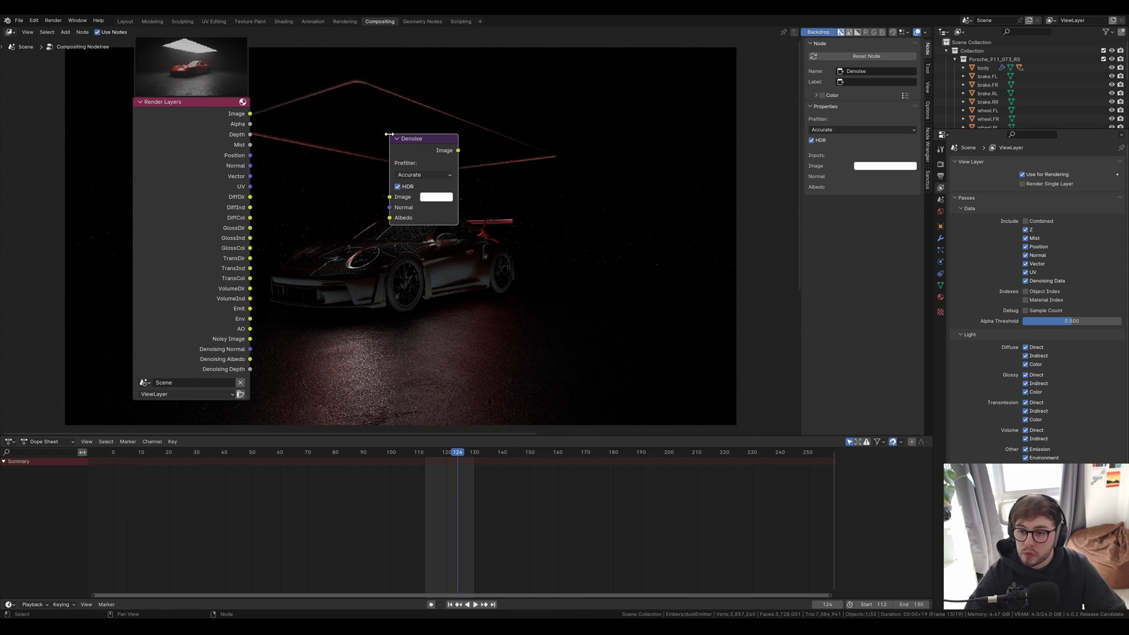
click(397, 139)
drag(399, 139, 362, 195)
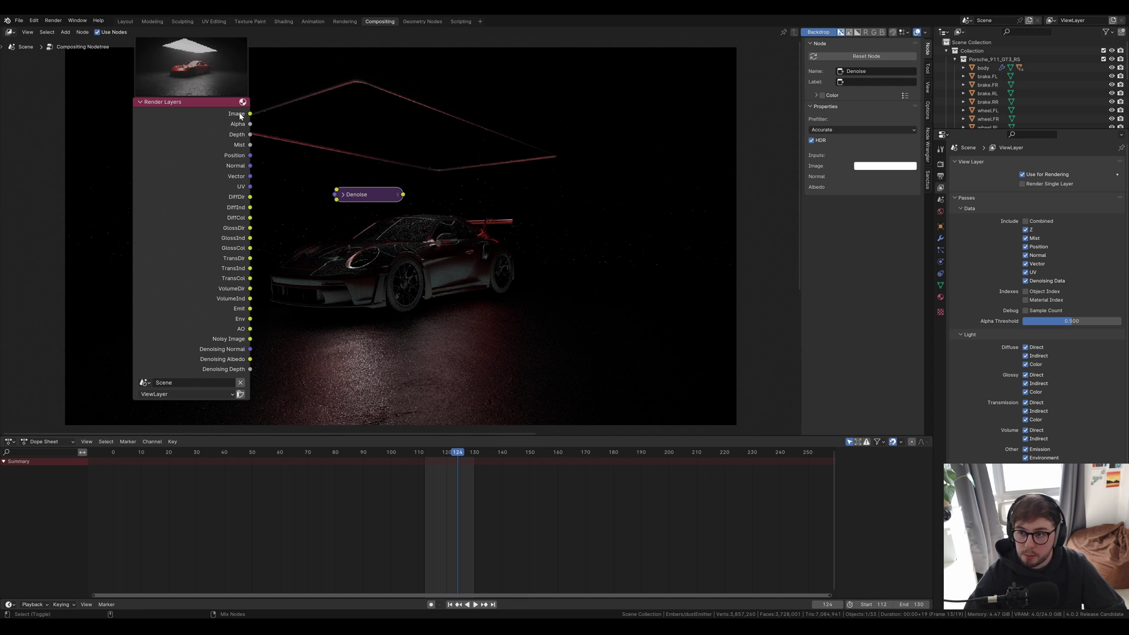
ctrl+shift+click(242, 156)
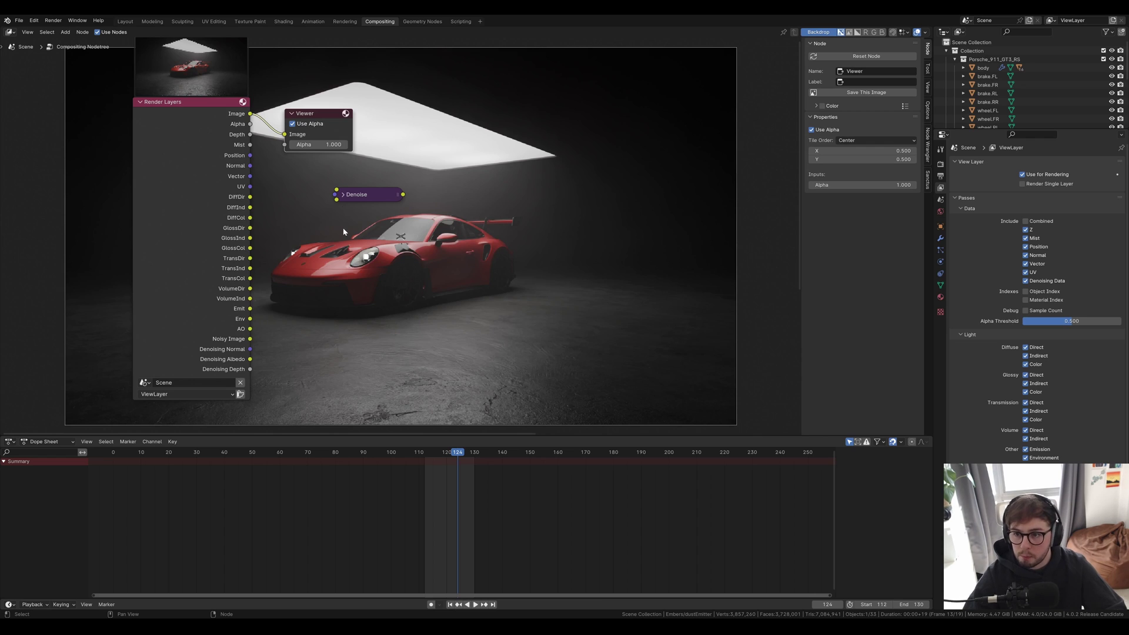
key(Delete)
drag(367, 193, 381, 127)
- Duplicate the collapsed Denoise node into a vertical stack of ten copies
click(381, 127)
key(shift+d)
click(381, 144)
key(shift+d)
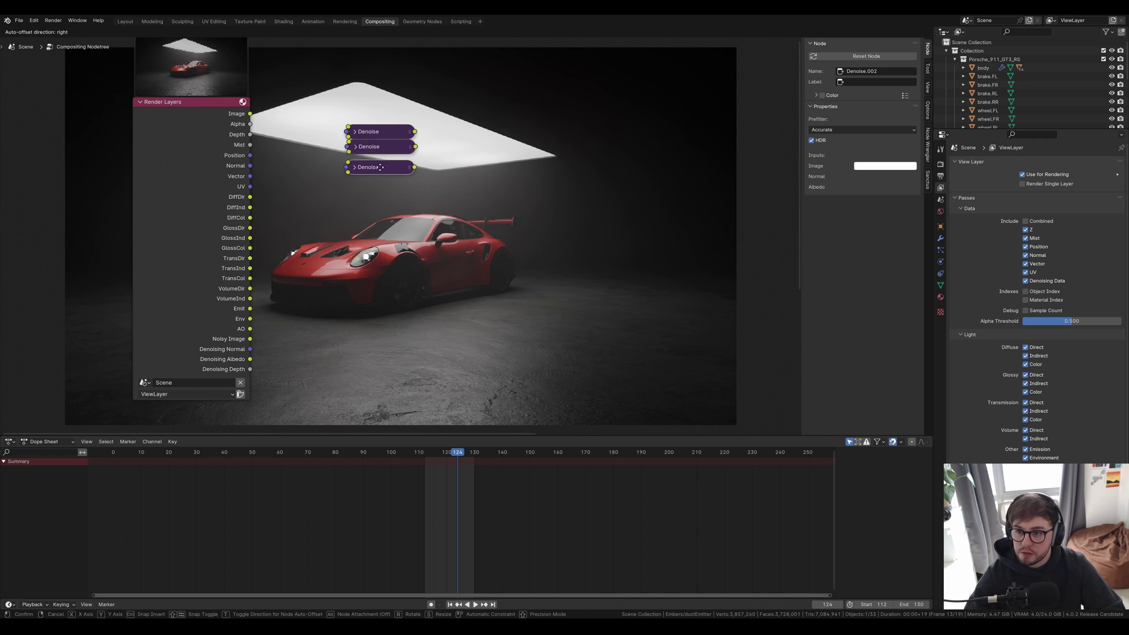
click(381, 166)
key(shift+d)
click(382, 177)
key(shift+d)
click(381, 205)
key(shift+d)
click(381, 221)
key(shift+d)
key(shift+d)
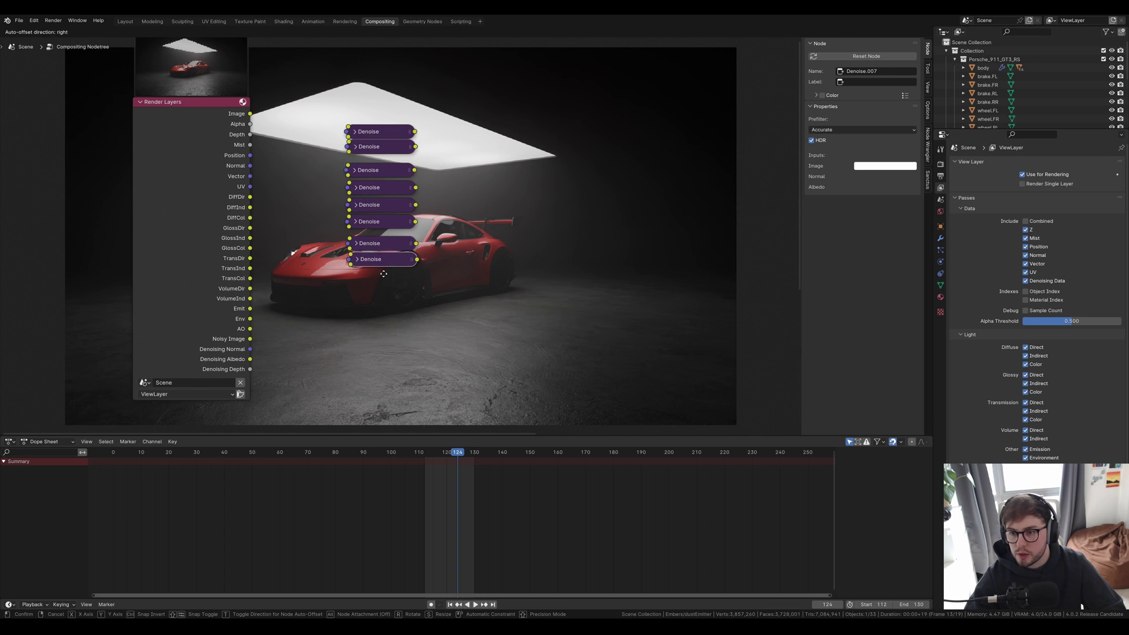
click(384, 281)
key(shift+d)
click(384, 296)
key(shift+d)
click(383, 315)
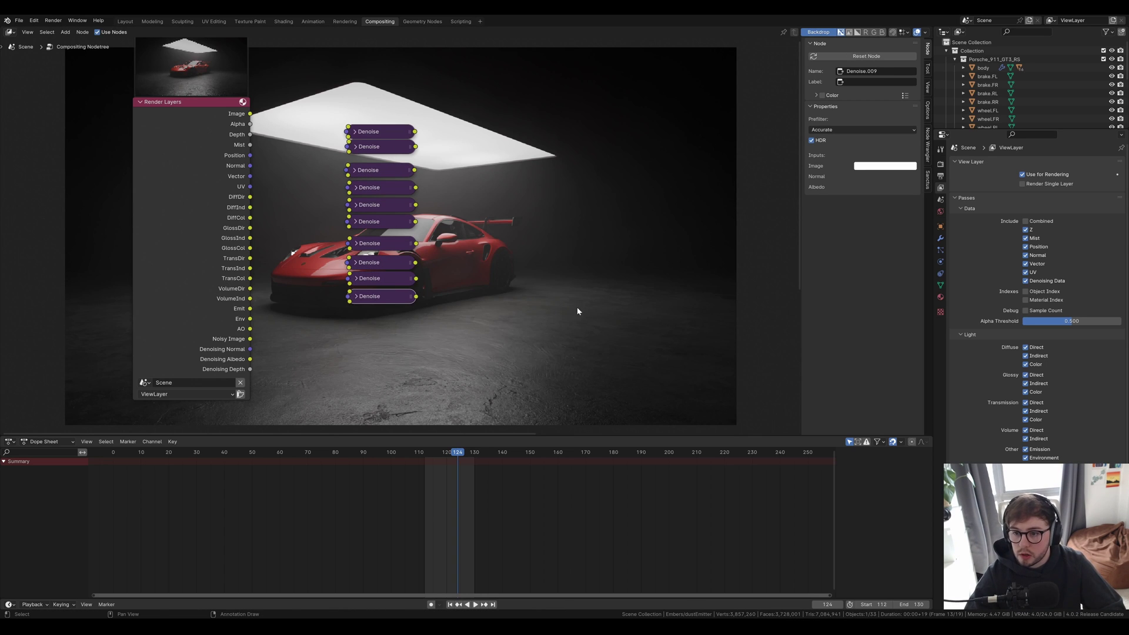
key(shift+d)
- Extend the stack to fourteen Denoise nodes and tidy their positions
click(565, 321)
key(shift+d)
click(554, 334)
key(shift+d)
click(488, 321)
key(shift+d)
click(418, 309)
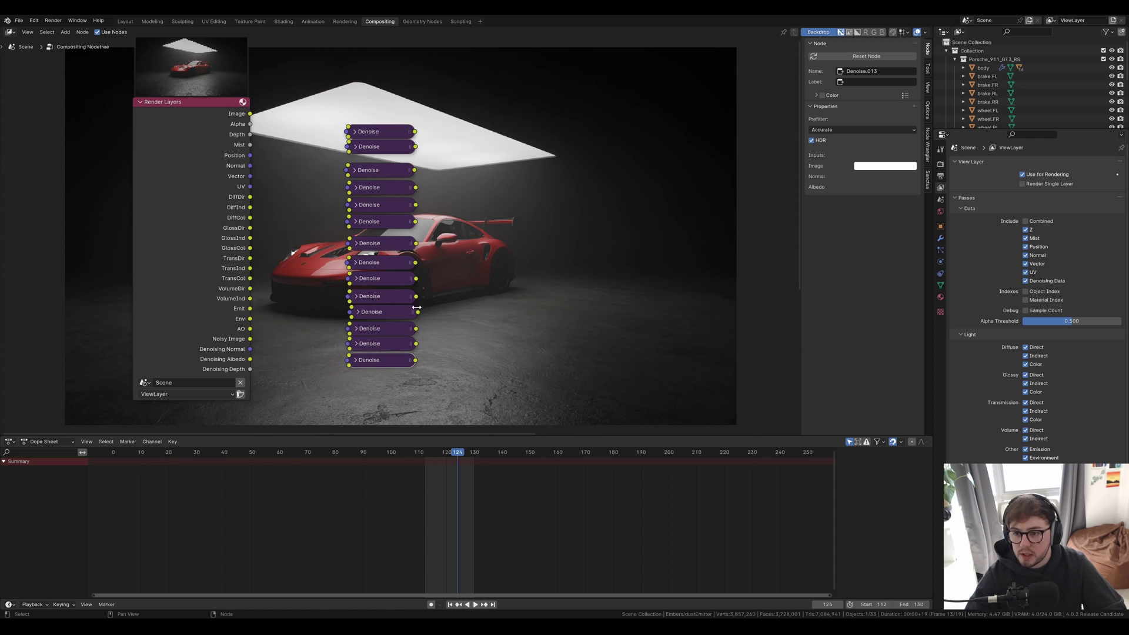
drag(427, 376, 384, 165)
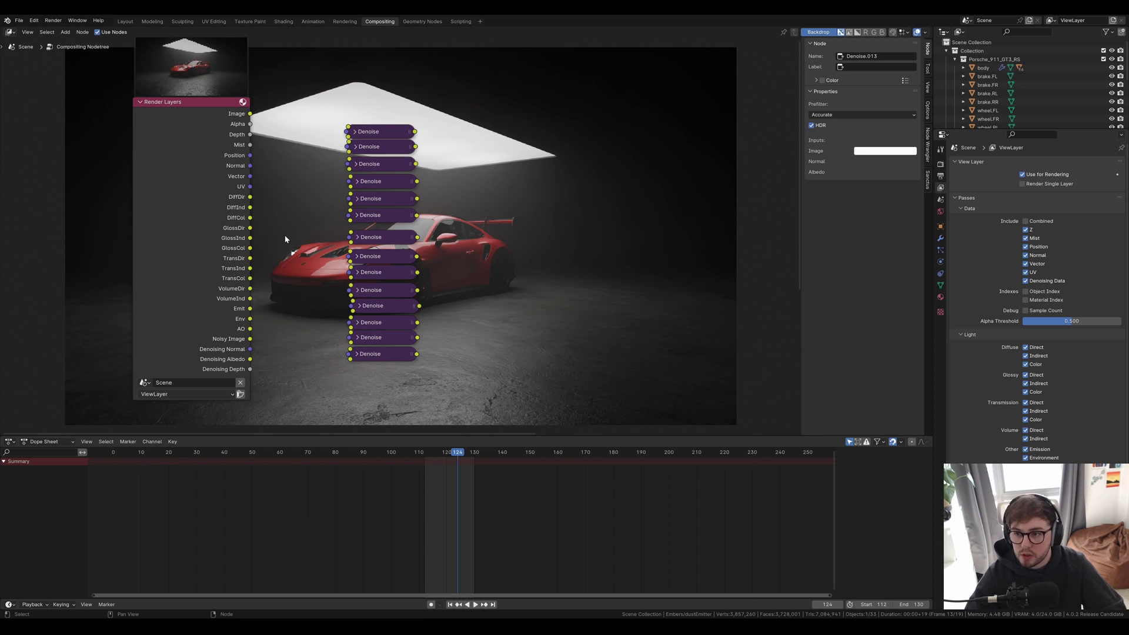
- Link each light pass from DiffDir through AO into its own Denoise node's Image input
drag(250, 197, 350, 130)
drag(251, 209, 350, 145)
drag(250, 217, 351, 181)
drag(250, 238, 351, 198)
drag(250, 377, 279, 376)
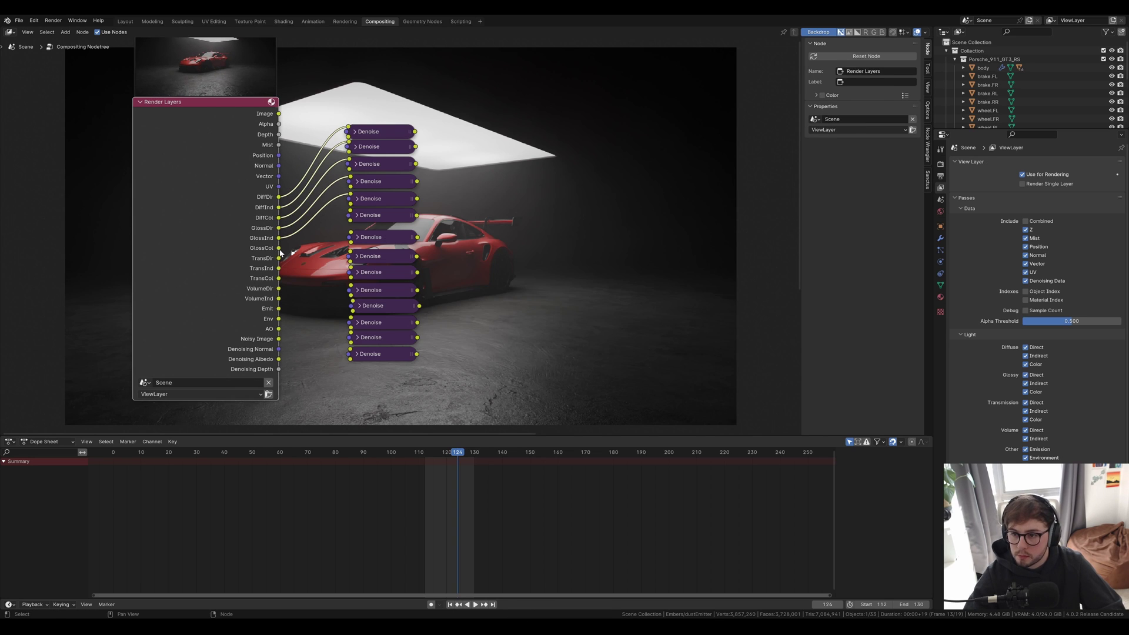
drag(279, 248, 351, 215)
drag(279, 257, 351, 256)
drag(279, 278, 351, 290)
drag(279, 298, 351, 306)
drag(279, 308, 350, 323)
drag(279, 318, 351, 354)
drag(206, 200, 167, 208)
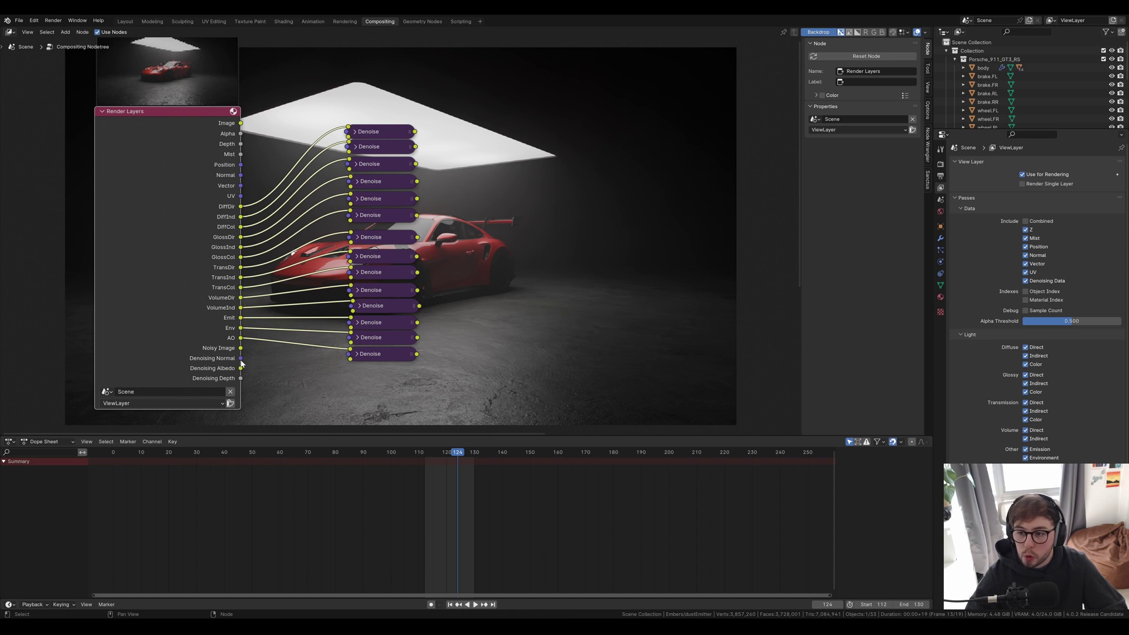
- Feed Denoising Normal and Denoising Albedo into every Denoise node's Normal and Albedo inputs
drag(241, 358, 351, 338)
drag(241, 358, 353, 307)
drag(241, 358, 351, 273)
drag(241, 358, 348, 135)
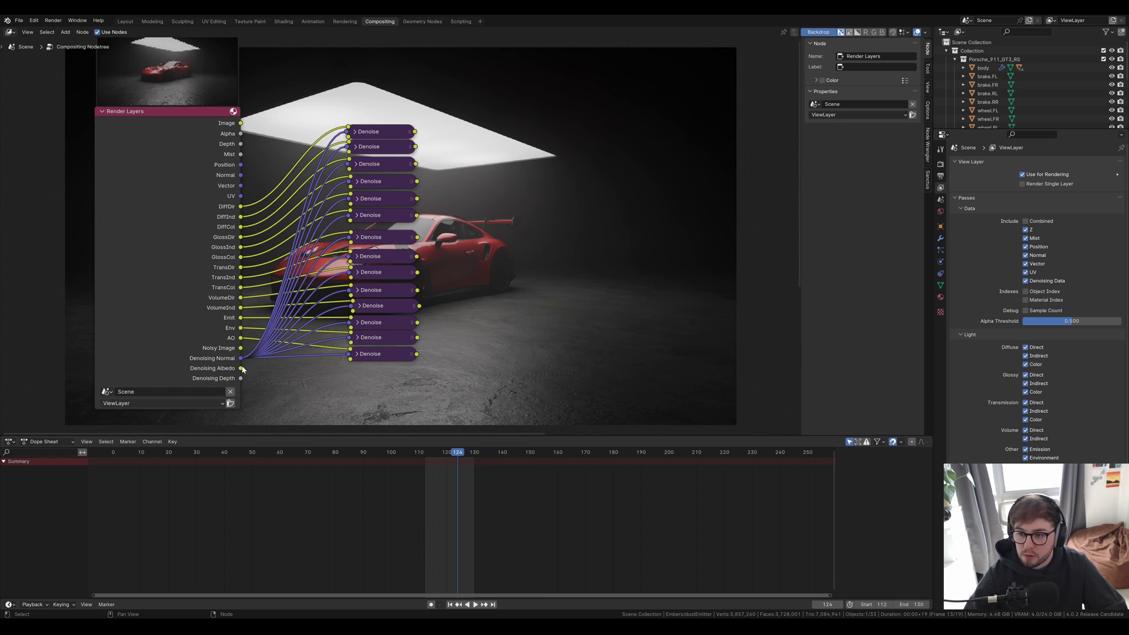
drag(241, 368, 350, 358)
drag(241, 368, 351, 219)
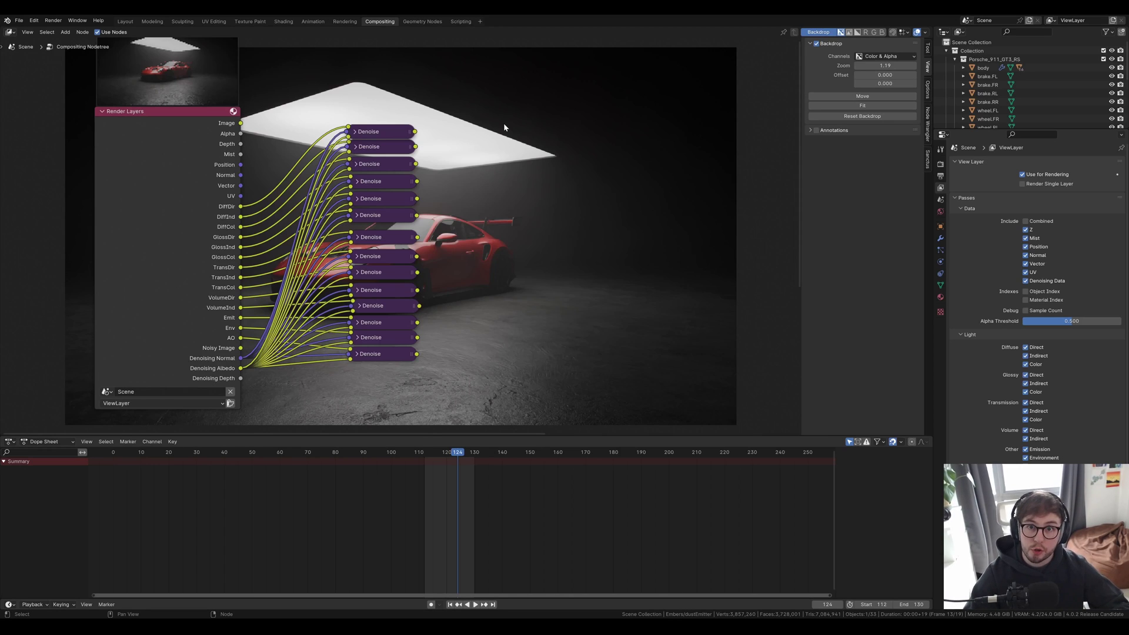
- Add a collapsed Mix node set to Multiply beside the Denoise stack
key(shift+a)
text(mix)
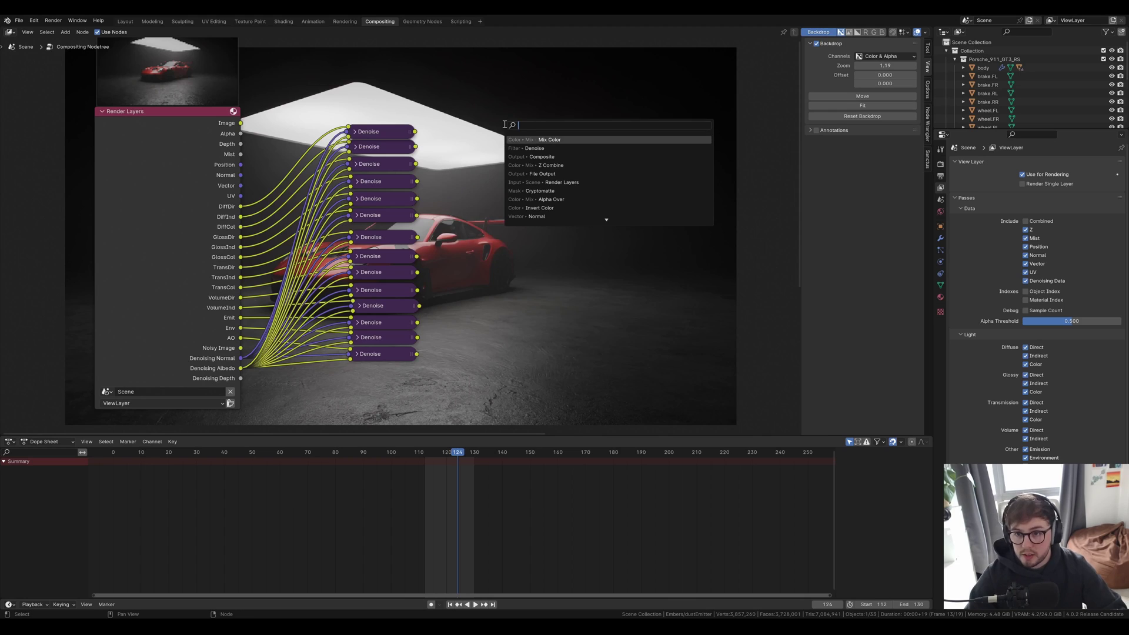
key(Return)
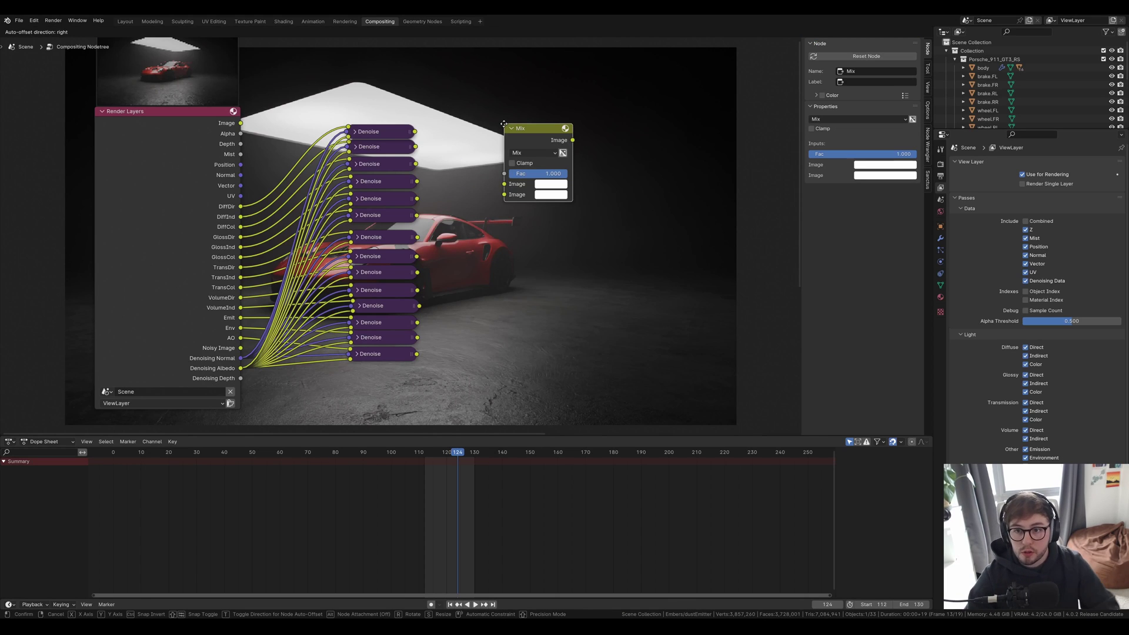
click(505, 127)
click(533, 153)
click(532, 182)
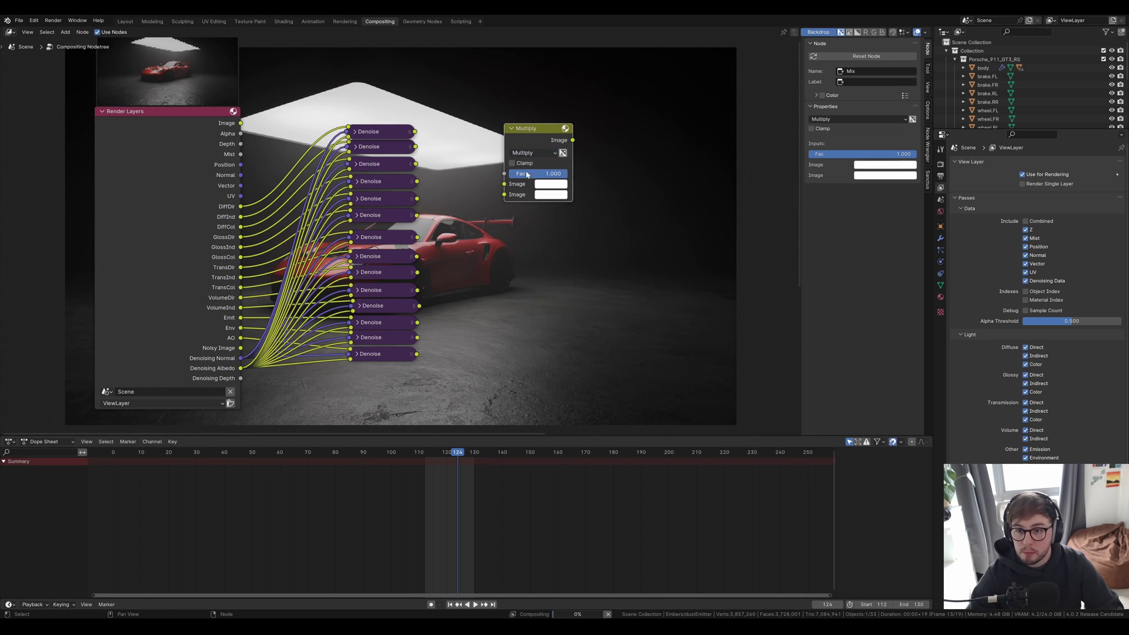
click(512, 128)
drag(513, 131, 489, 130)
- Multiply the first and third denoised outputs (DiffDir × DiffCol) and preview the result
drag(416, 134, 473, 138)
drag(416, 165, 482, 136)
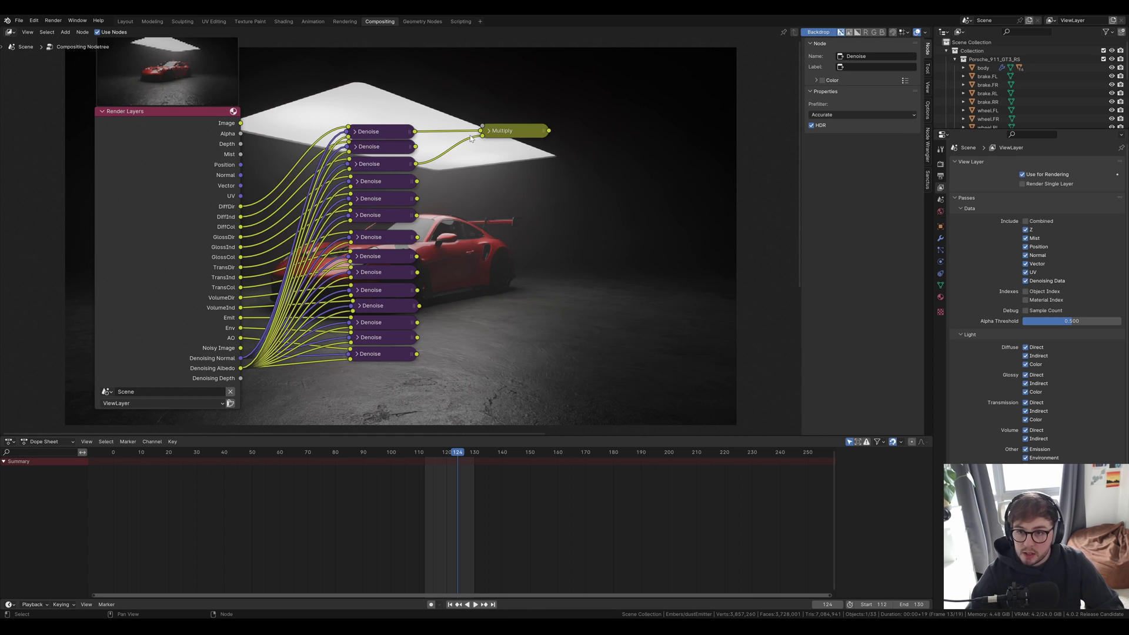
ctrl+shift+click(497, 131)
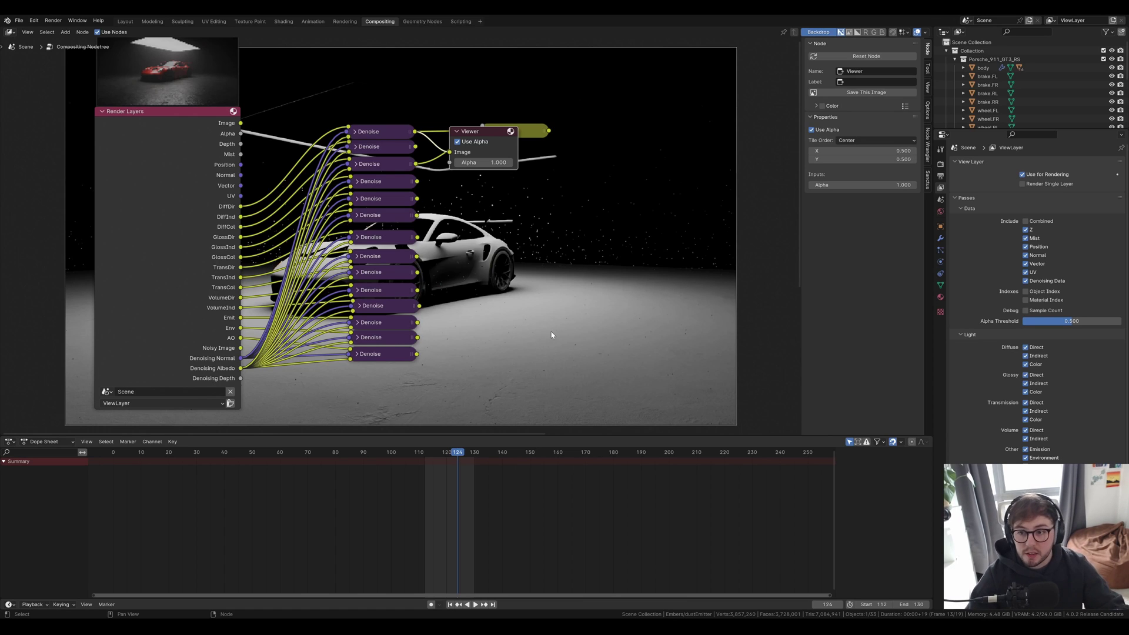
drag(509, 142, 474, 74)
ctrl+shift+click(512, 131)
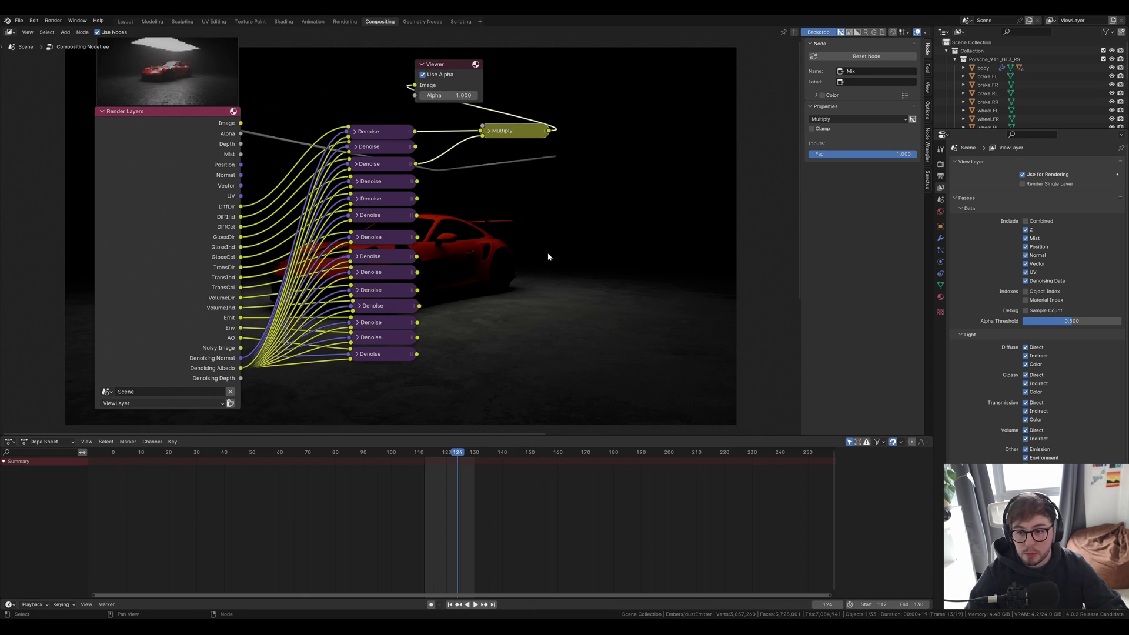
mouse_move(548, 257)
middle_down()
mouse_move(407, 268)
mouse_move(549, 266)
middle_up()
- Duplicate the Multiply node below the original and feed it the second and third Denoise outputs
key(shift+d)
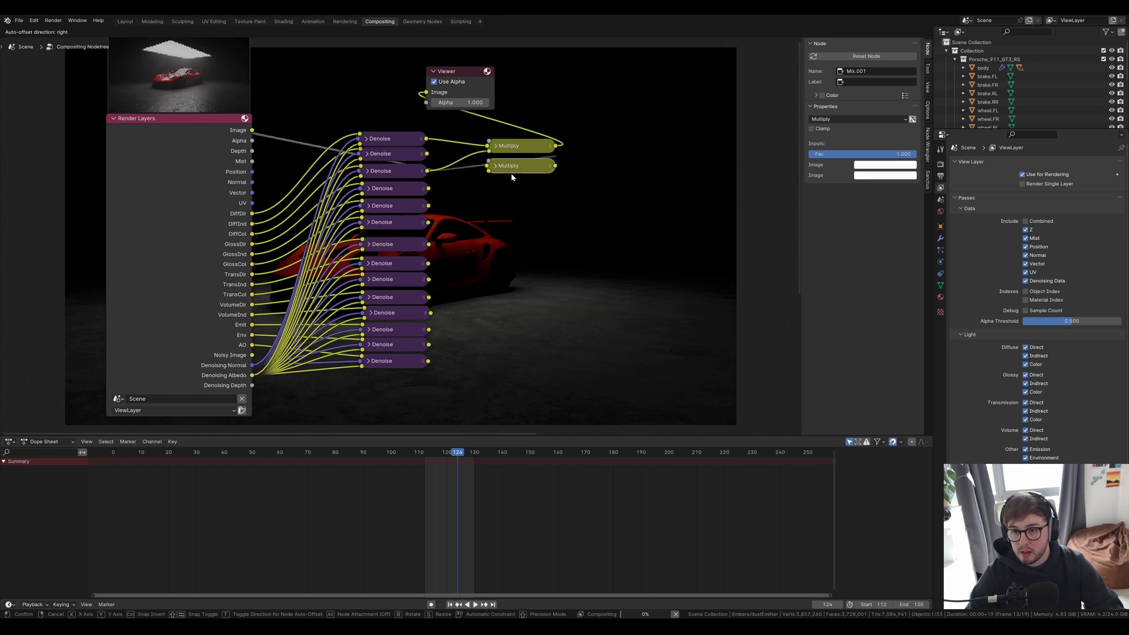
click(513, 176)
drag(426, 153, 488, 171)
ctrl+shift+click(520, 166)
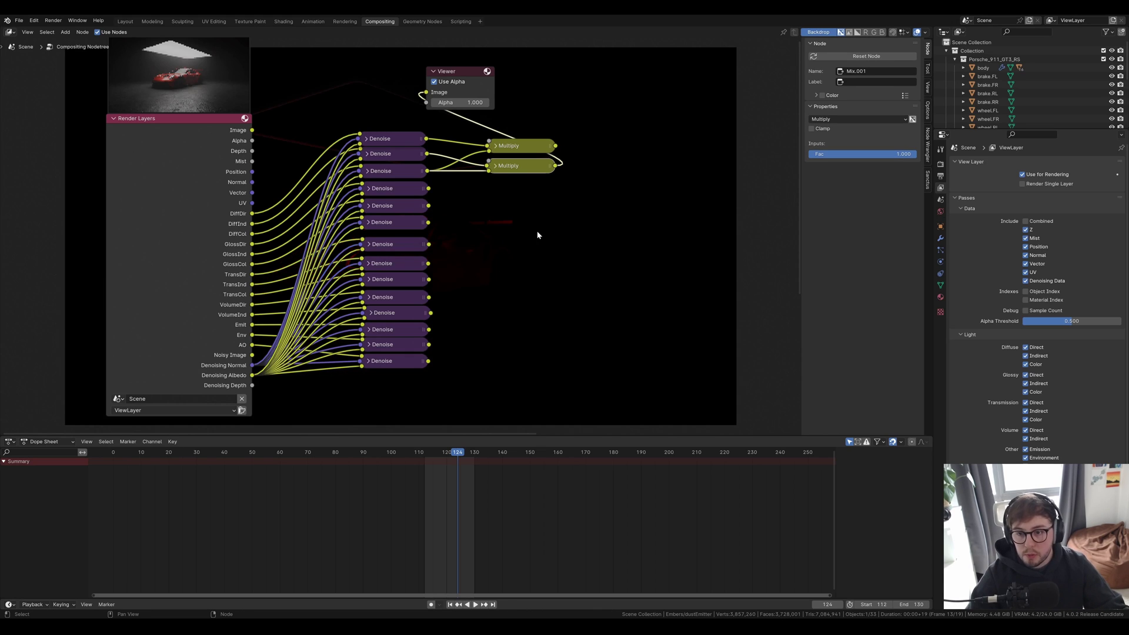
middle_drag(523, 244, 433, 260)
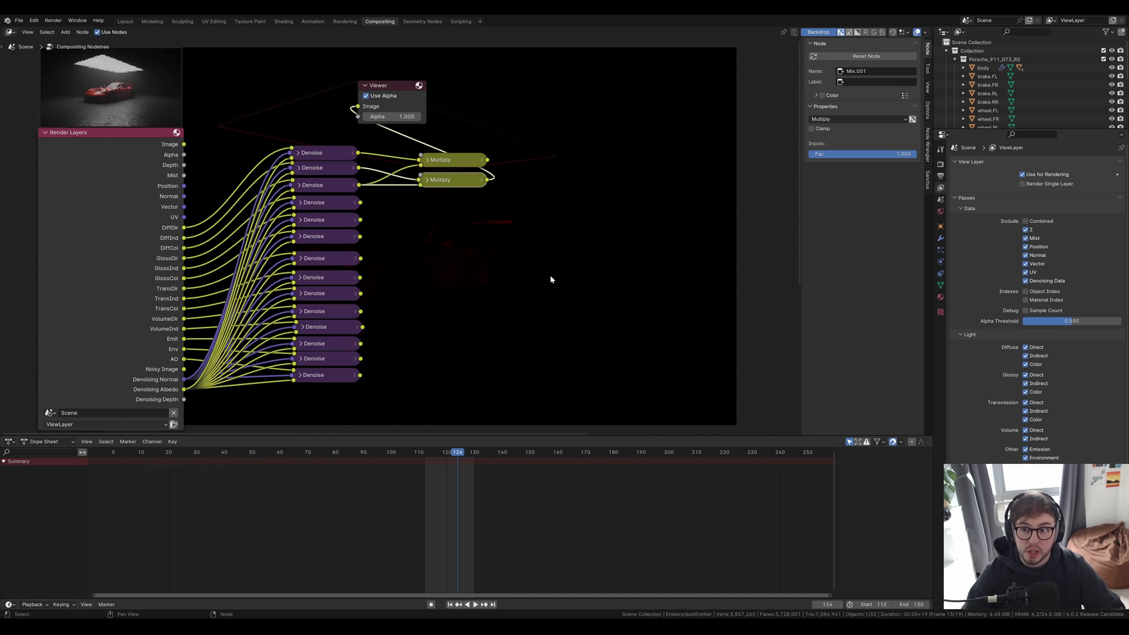
middle_drag(501, 241, 579, 237)
- Stack four more Multiply copies and link a denoised pass into each new one
key(shift+d)
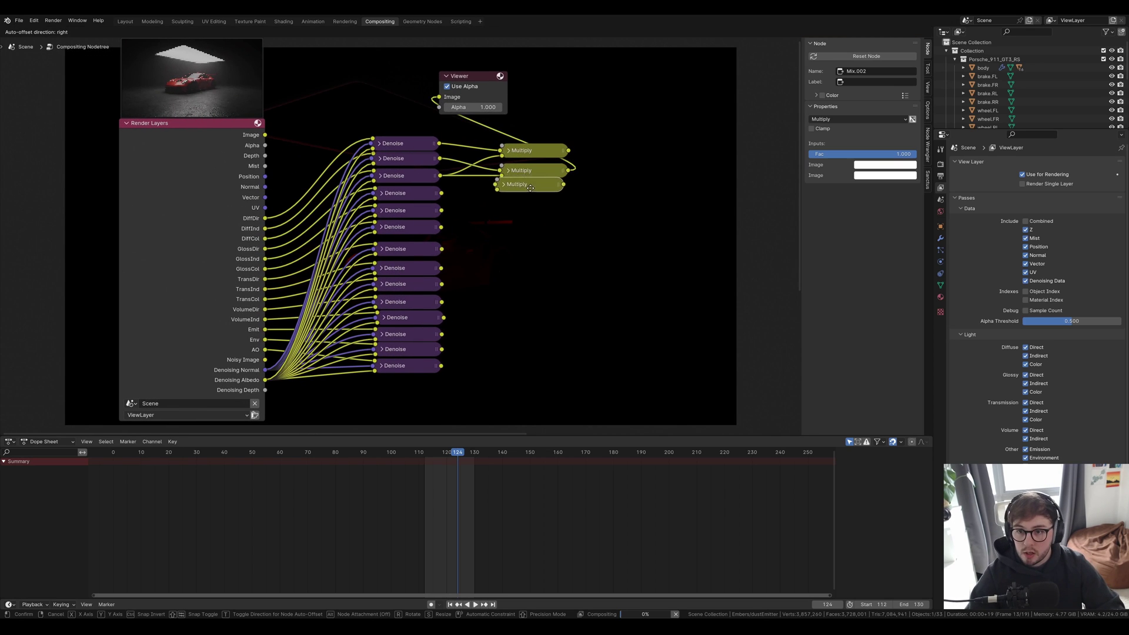
click(535, 198)
key(shift+d)
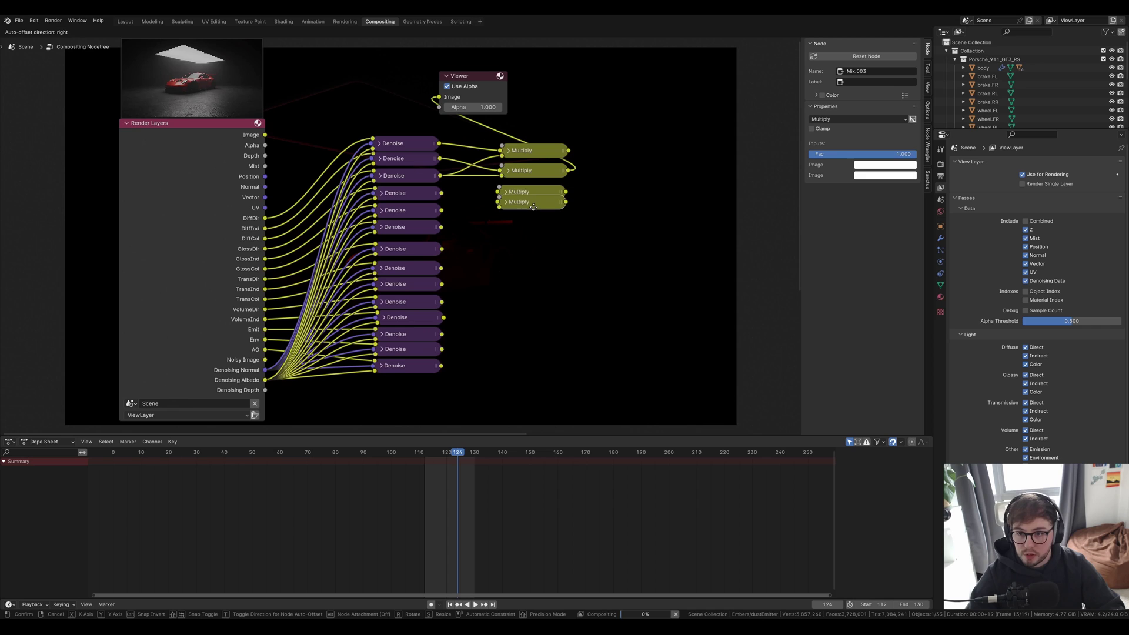
click(533, 214)
key(shift+d)
click(532, 244)
key(shift+d)
click(531, 263)
drag(441, 210, 498, 211)
drag(442, 249, 498, 239)
drag(441, 268, 498, 259)
- Add further Multiply copies, attaching the Denoise.008 and Denoise.009 outputs
key(shift+d)
click(531, 303)
key(shift+d)
click(529, 334)
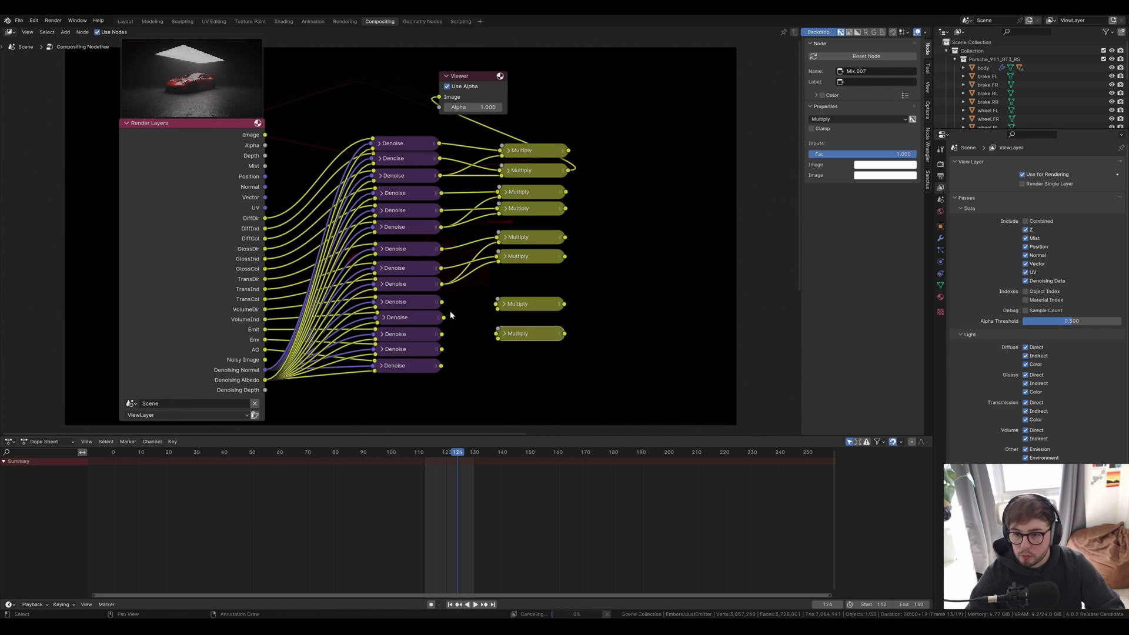
drag(442, 301, 498, 306)
- Delete the two spare Multiply nodes at the bottom of the tree
drag(587, 363, 560, 323)
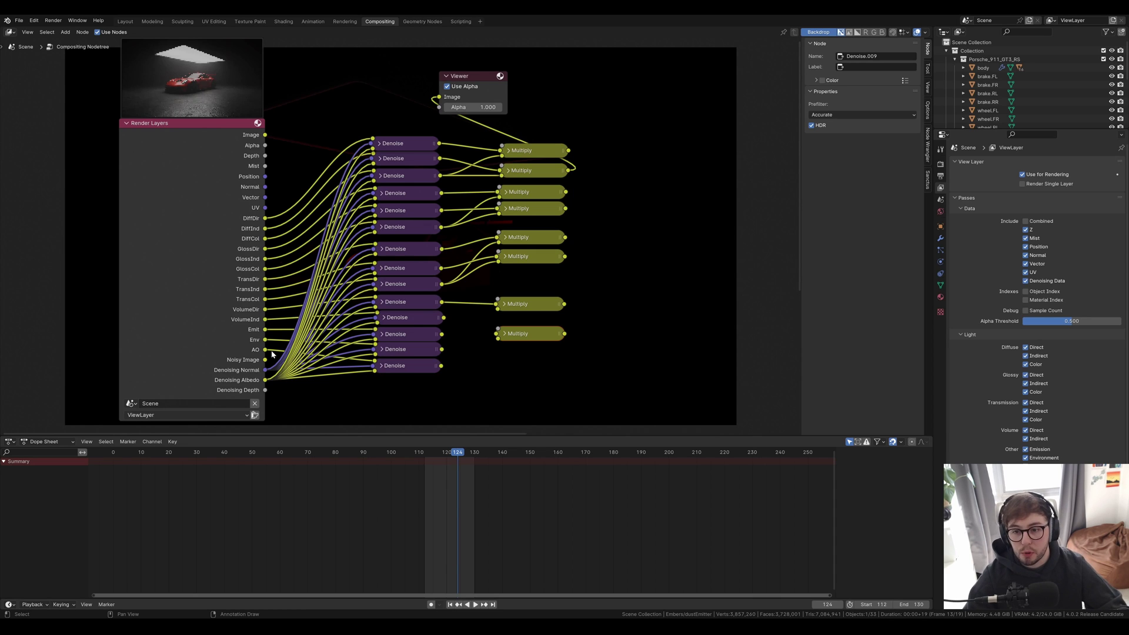
drag(585, 357, 486, 288)
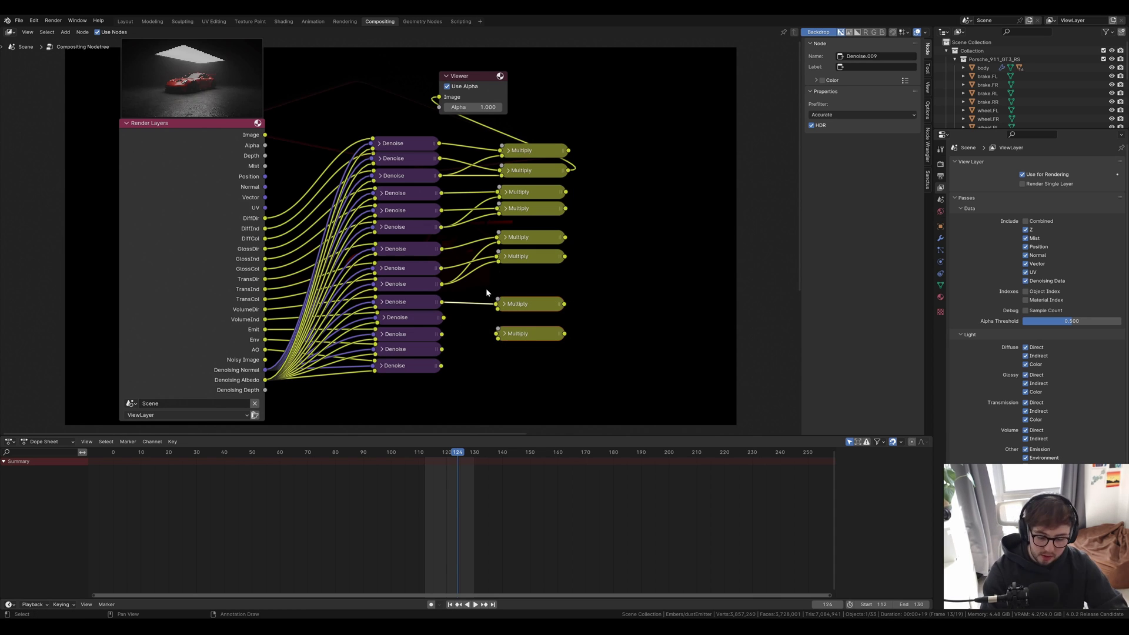
key(x)
middle_drag(641, 263, 547, 270)
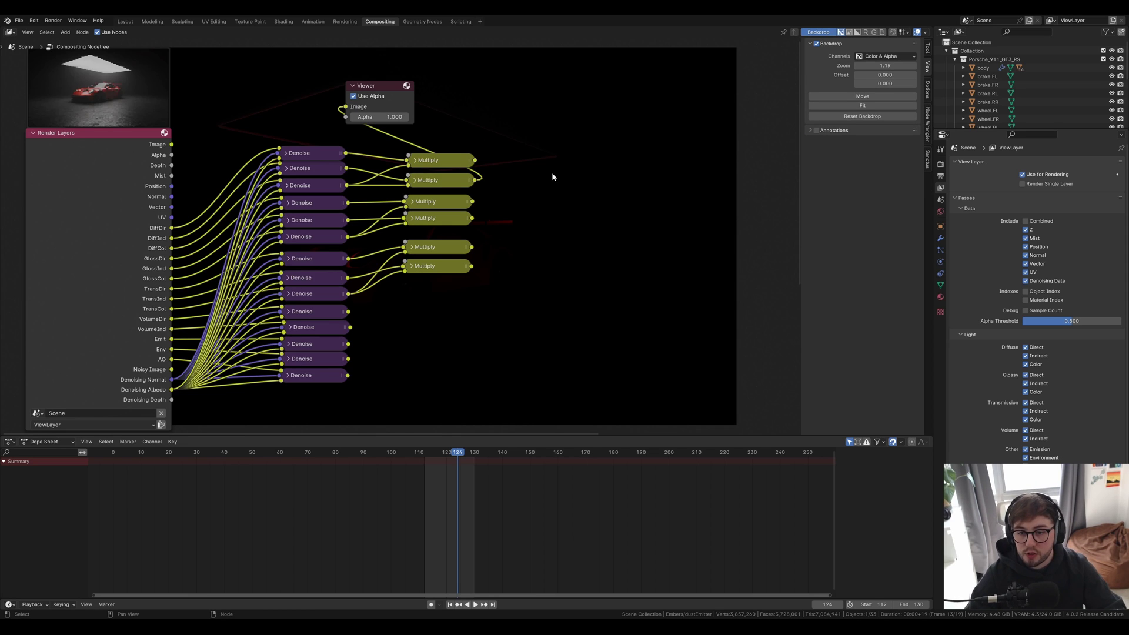
- Add a collapsed Mix node in Add mode beside the top Multiplies, link them, and preview its sum
key(shift+a)
text(mix)
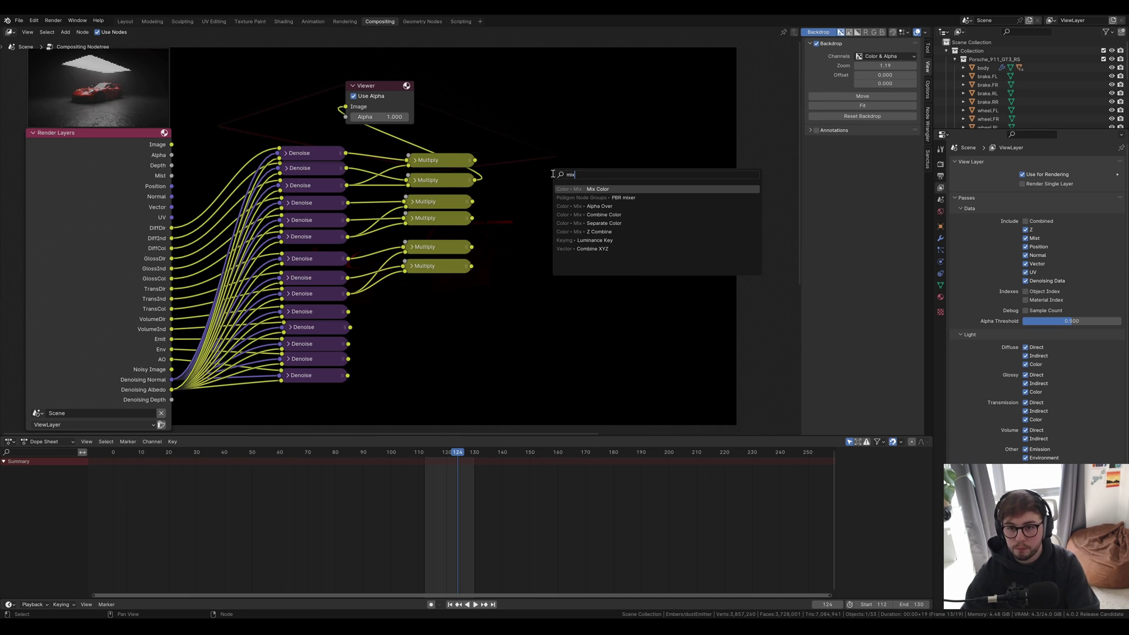
key(Return)
click(553, 174)
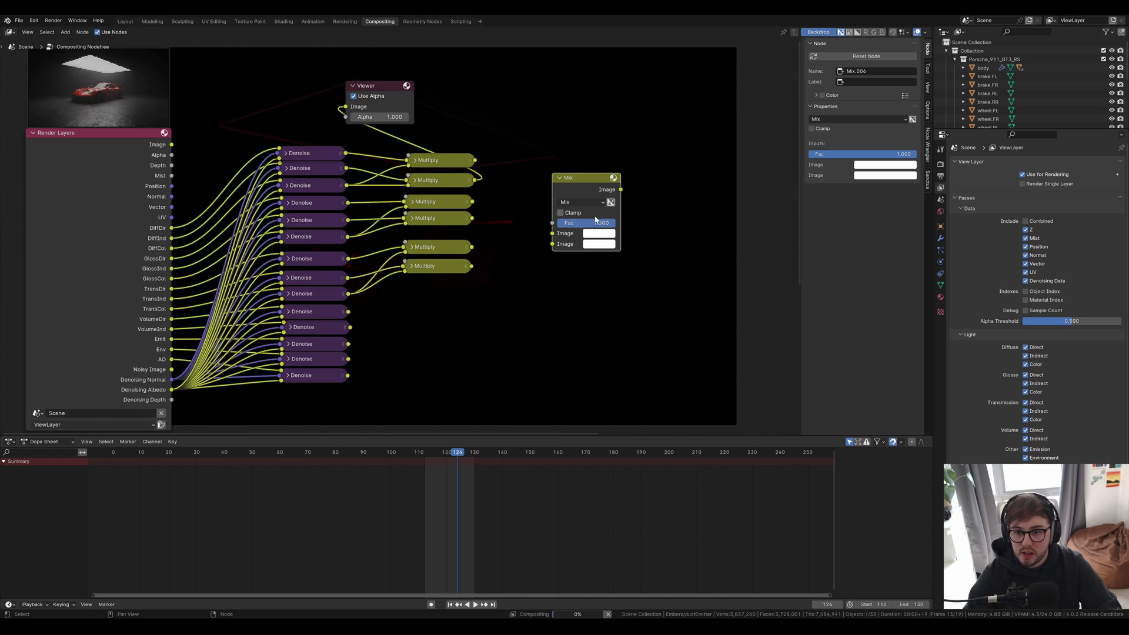
click(581, 201)
click(581, 305)
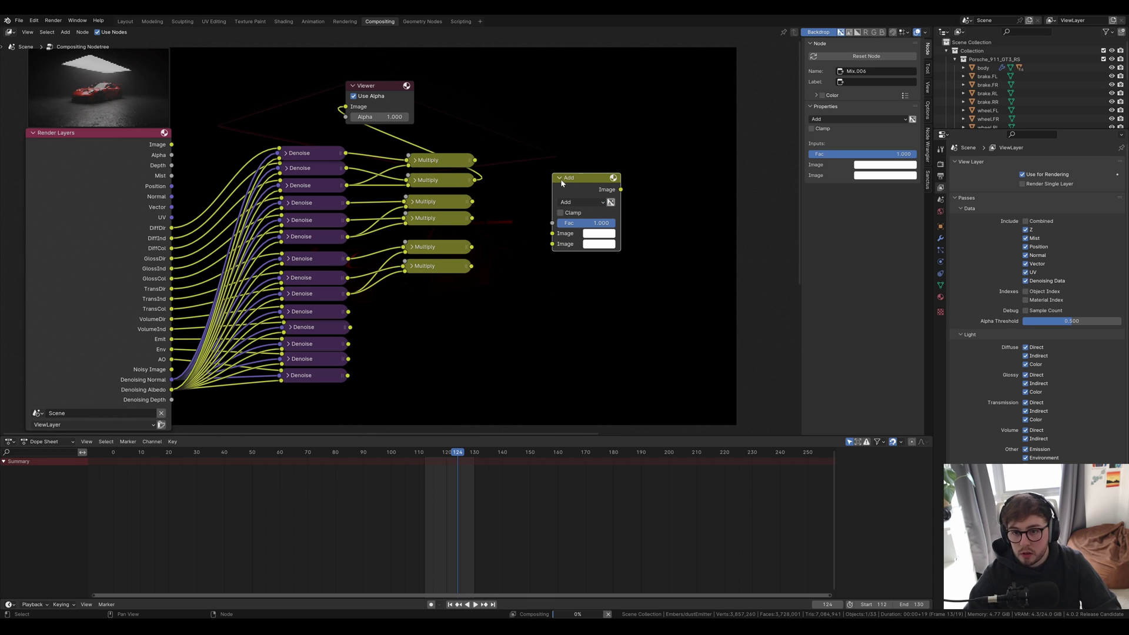
click(560, 177)
key(g)
click(583, 154)
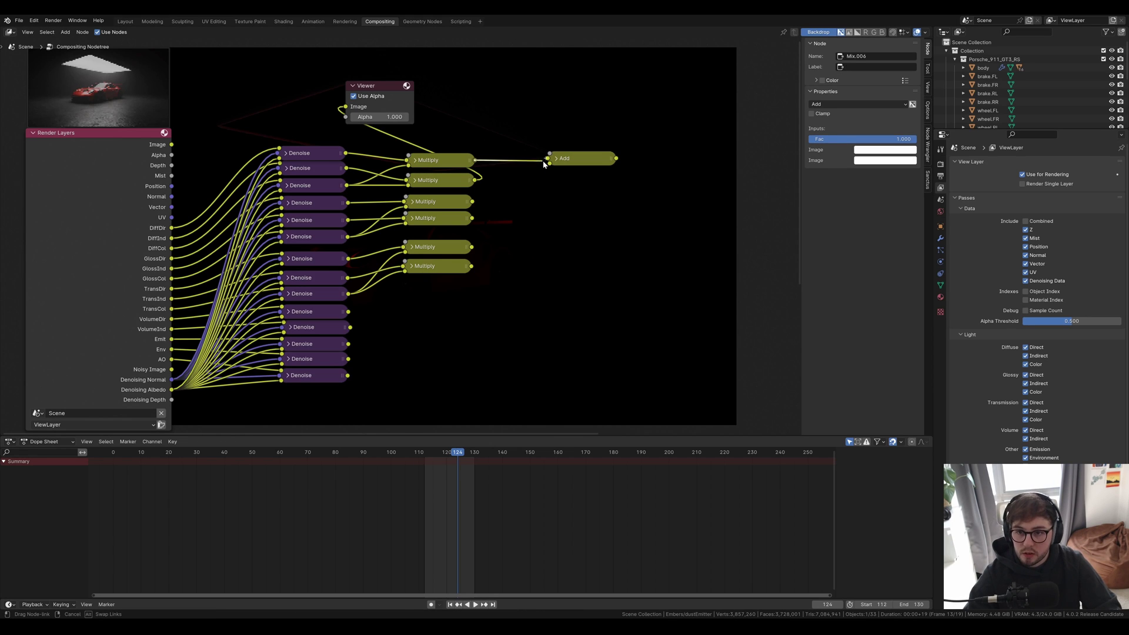
mouse_move(474, 160)
mouse_down()
mouse_move(550, 160)
mouse_move(476, 179)
mouse_up()
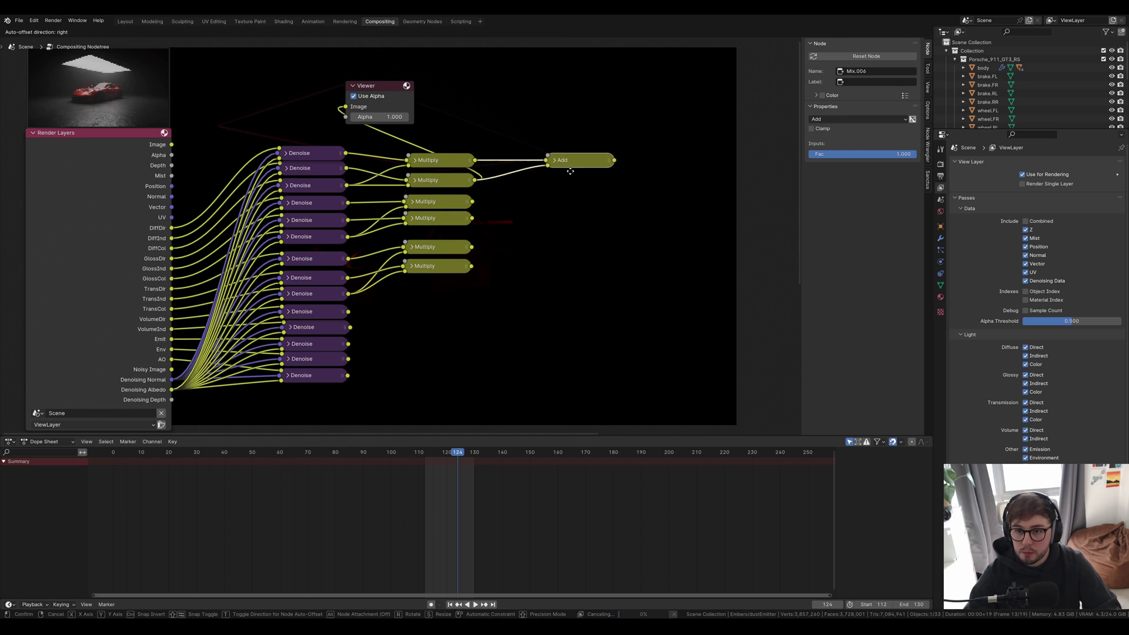
ctrl+shift+click(456, 164)
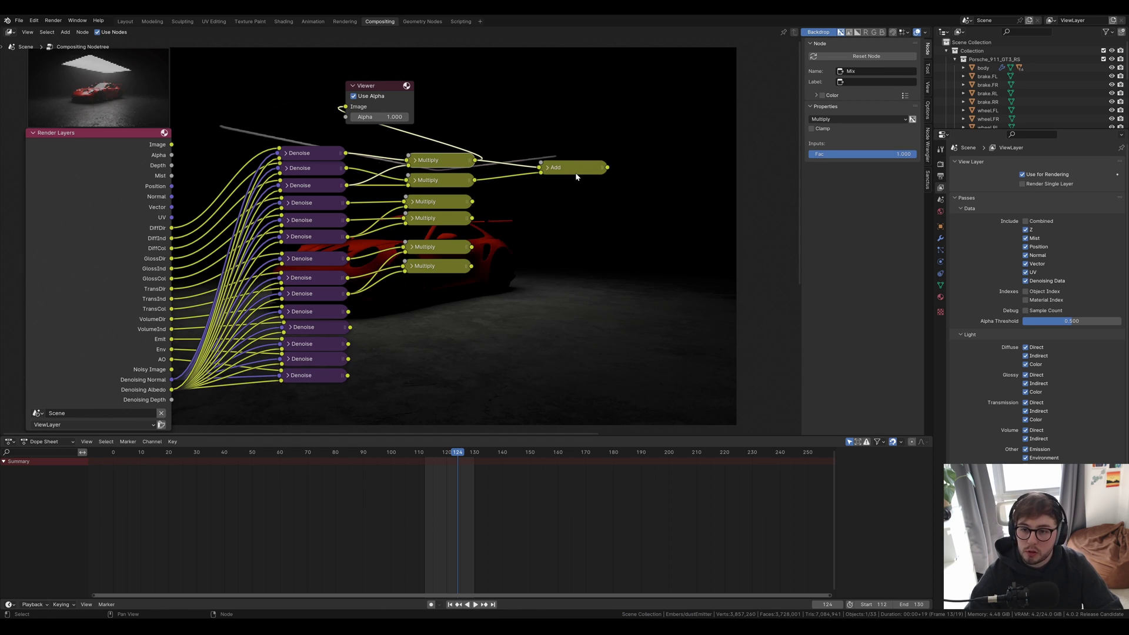
ctrl+shift+click(574, 171)
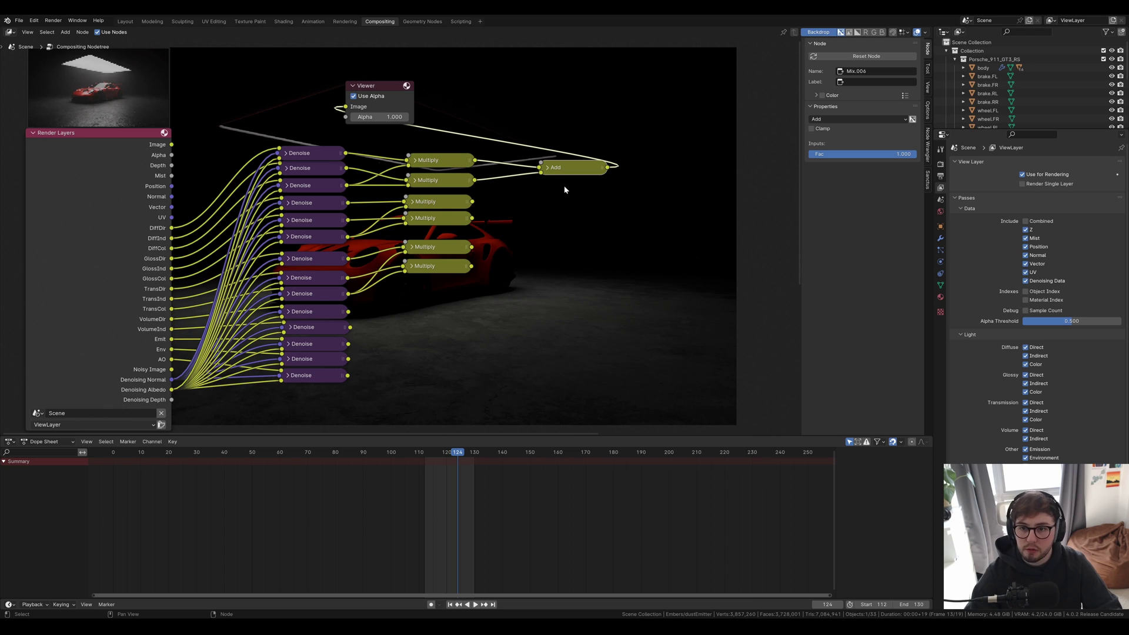
- Duplicate the Add node for the third and fourth Multiply results and preview the lower sum
key(shift+d)
click(563, 218)
drag(473, 202, 537, 212)
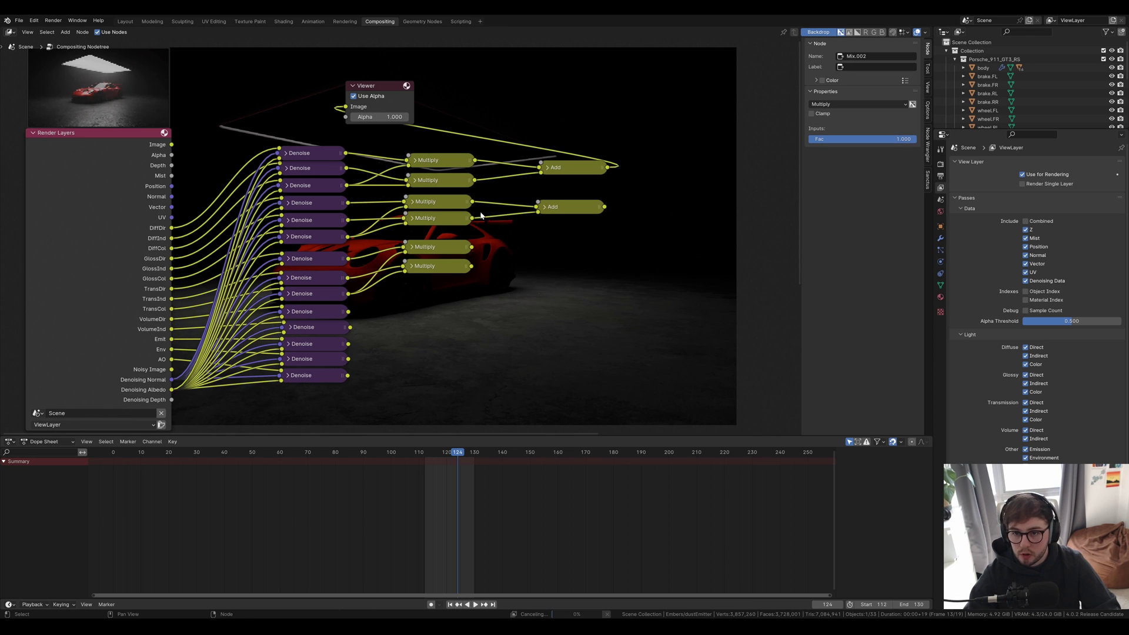
ctrl+shift+click(449, 206)
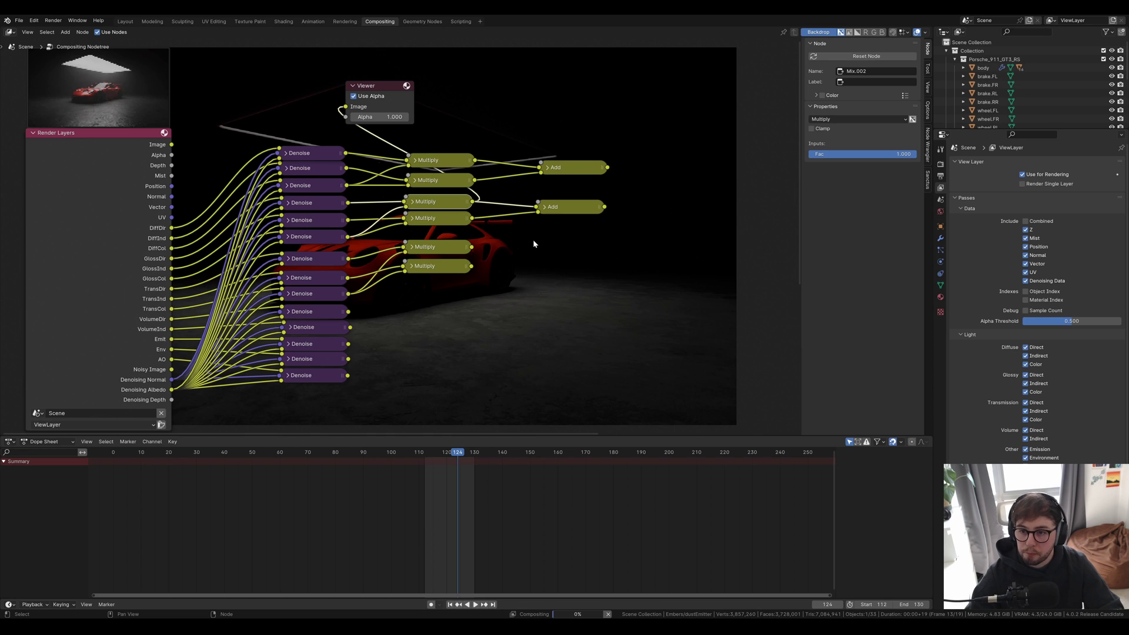
middle_drag(533, 239, 424, 209)
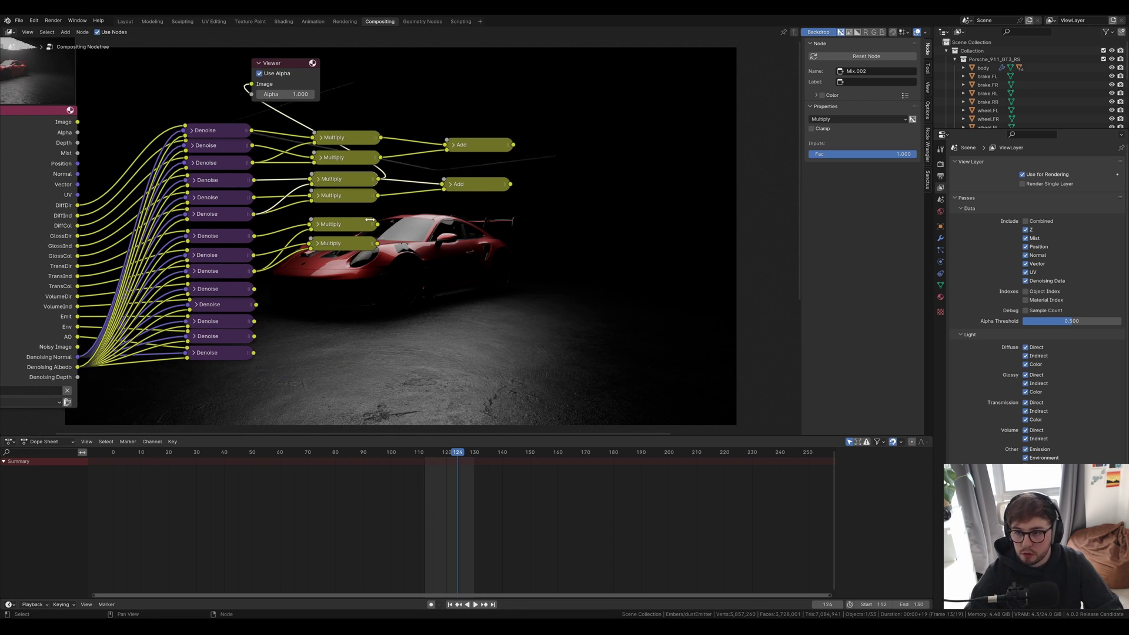
ctrl+shift+click(353, 197)
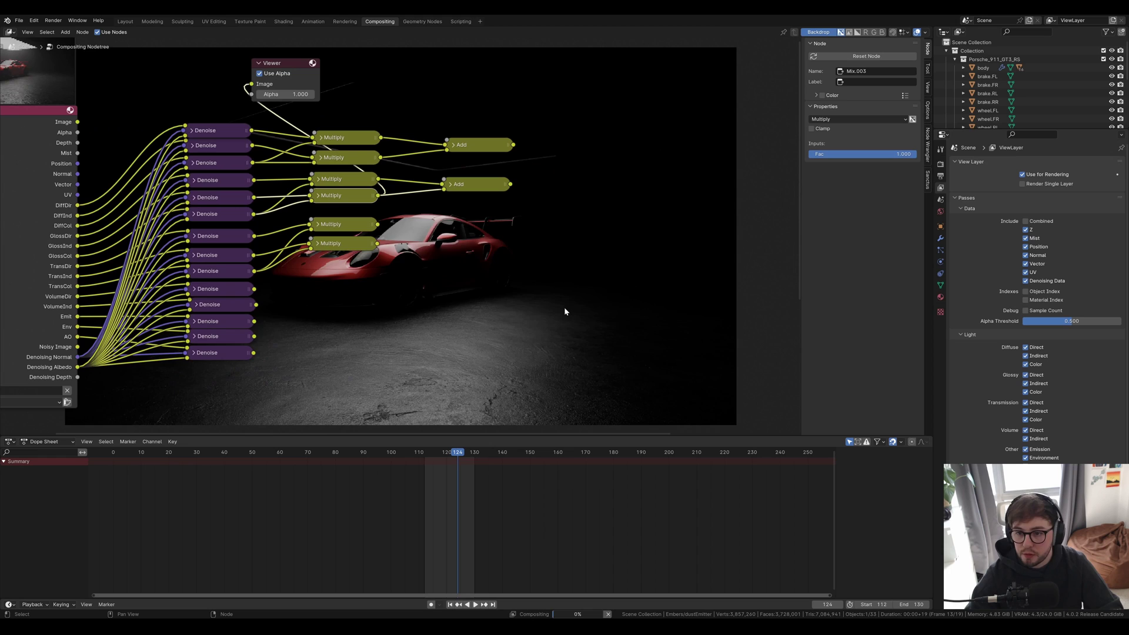
ctrl+shift+click(468, 185)
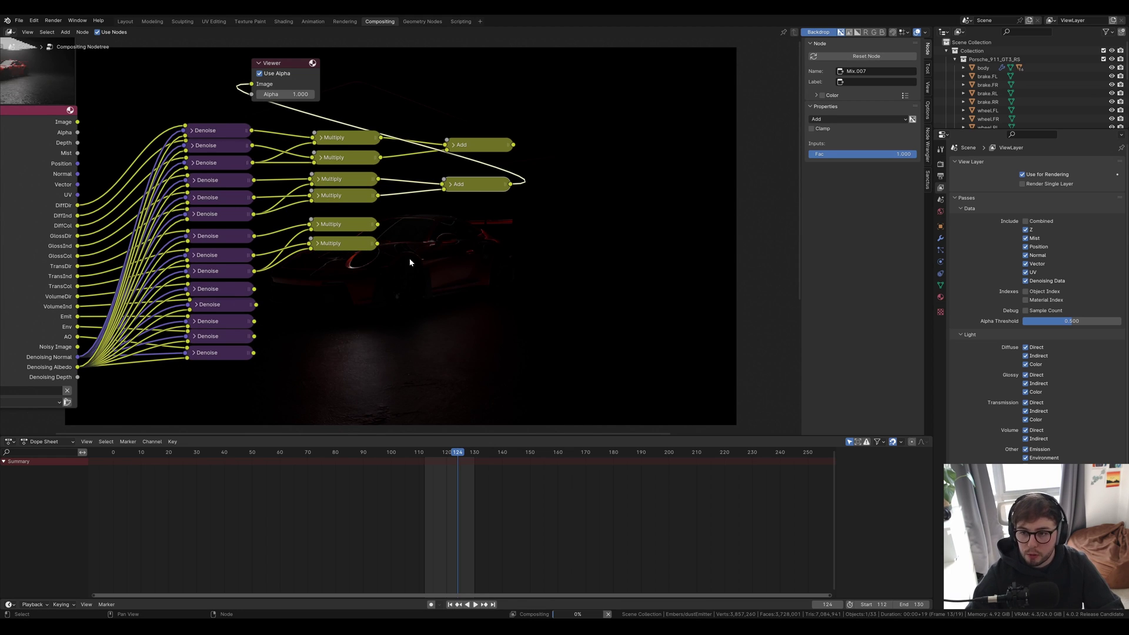
- Add a third Add node summing the two lowest Multiply results
middle_drag(406, 246, 478, 250)
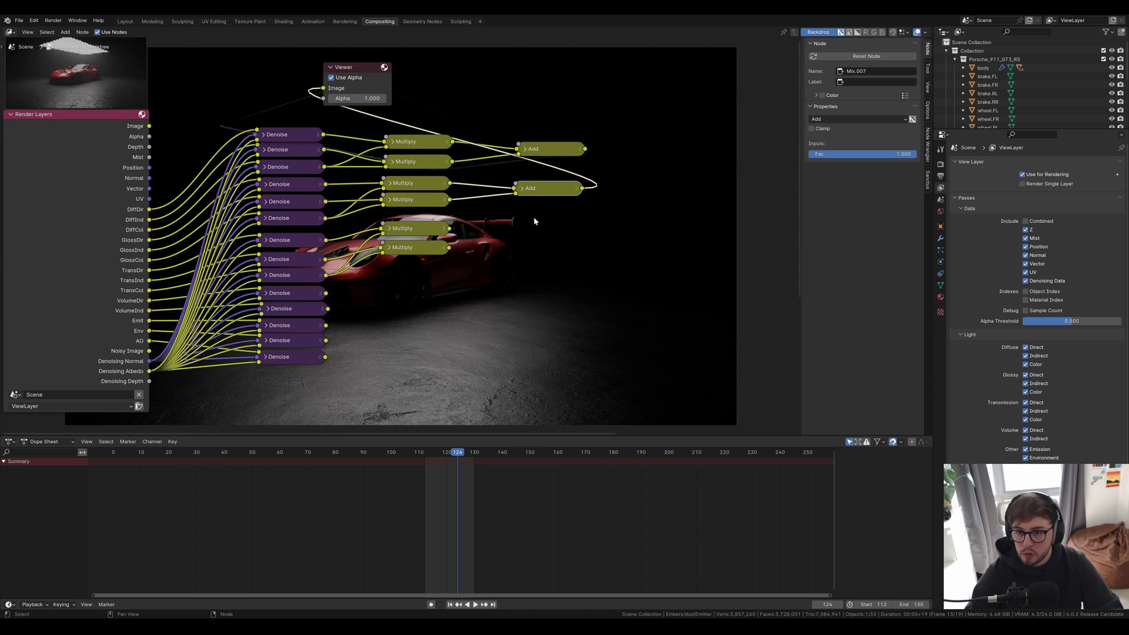
key(shift+d)
click(534, 253)
drag(449, 247, 532, 238)
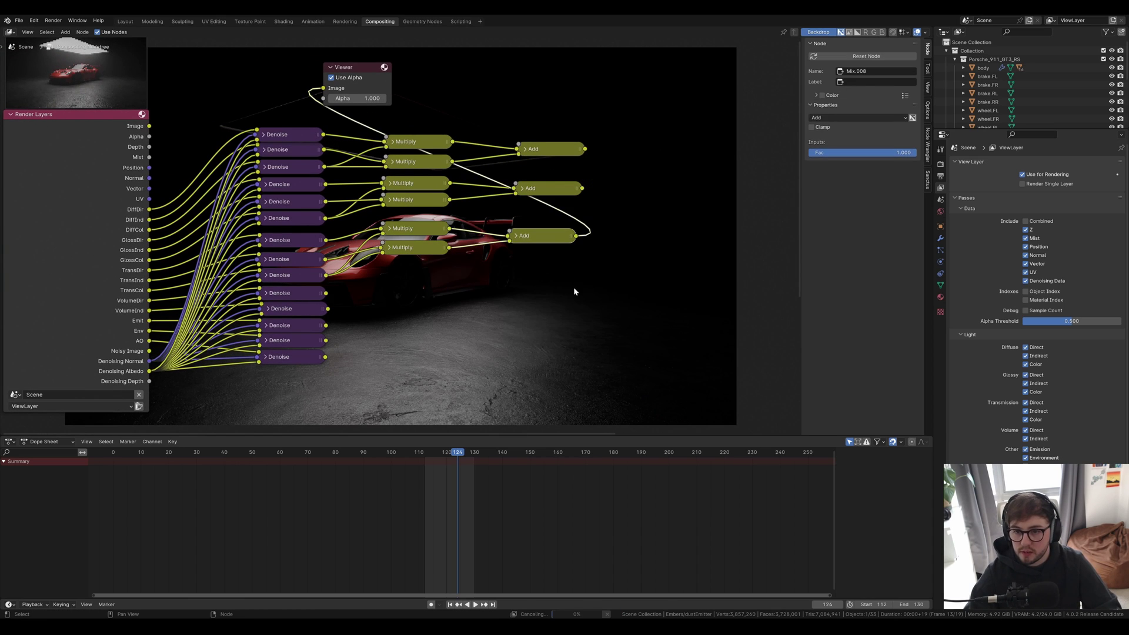
middle_drag(574, 287, 561, 270)
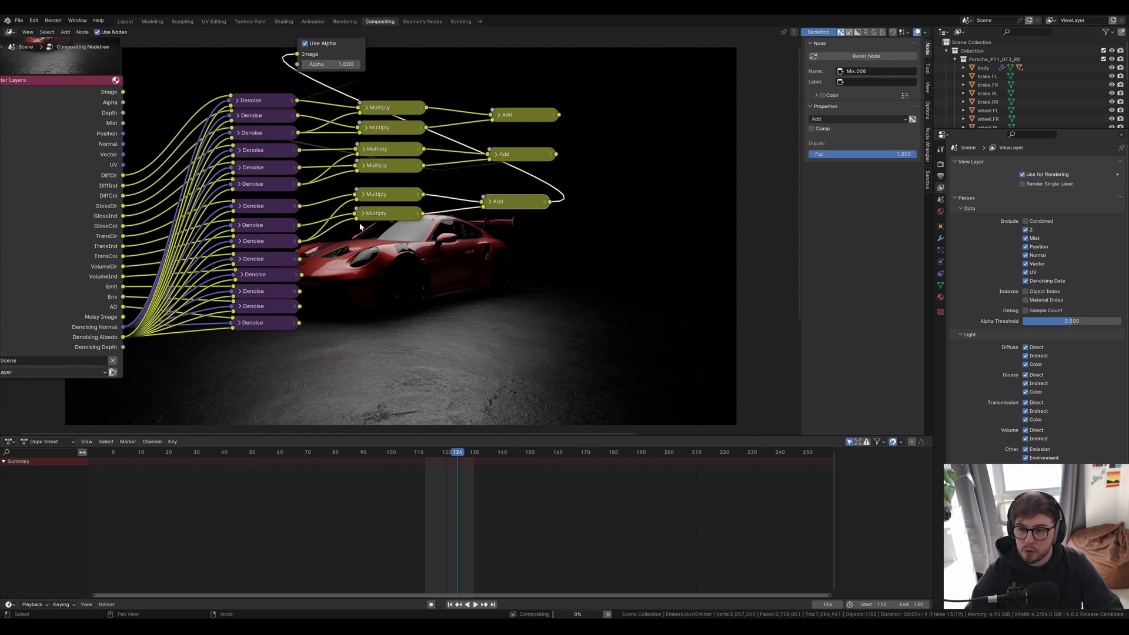
middle_drag(476, 238, 503, 263)
- Chain three more Add nodes combining the sums into a final Add, save, and preview it
key(shift+d)
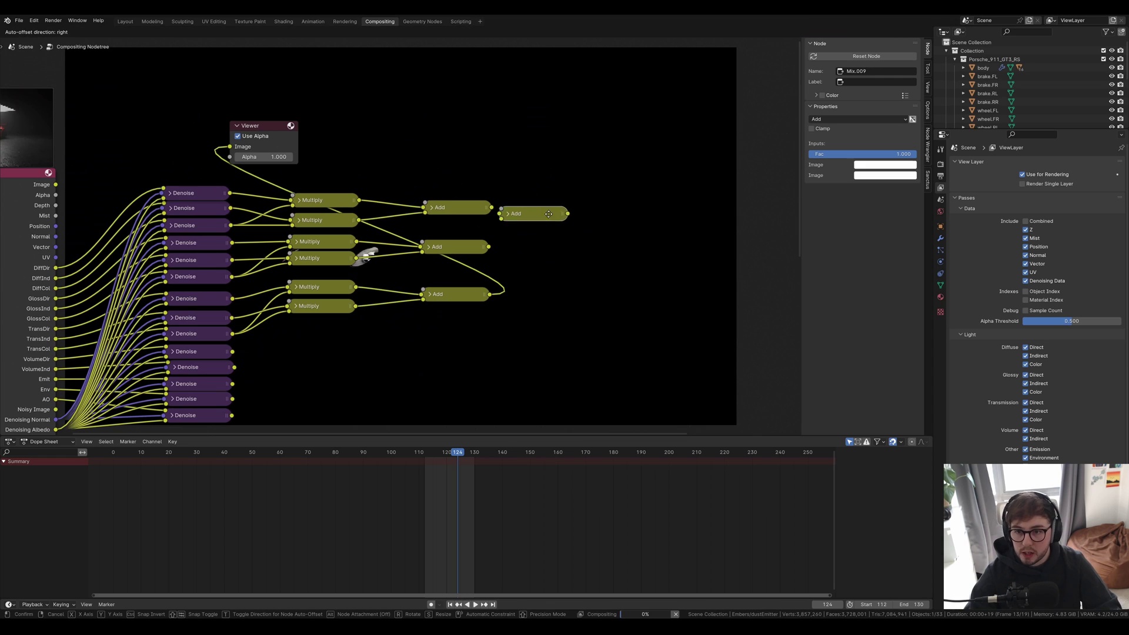
click(581, 235)
key(shift+d)
click(587, 277)
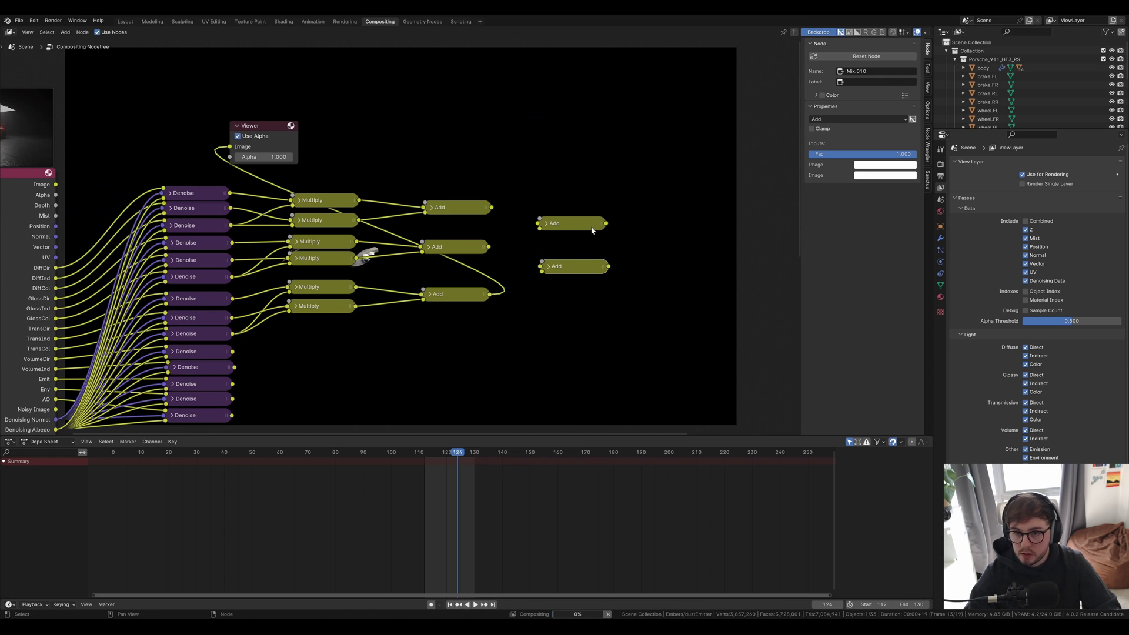
key(shift+d)
click(702, 206)
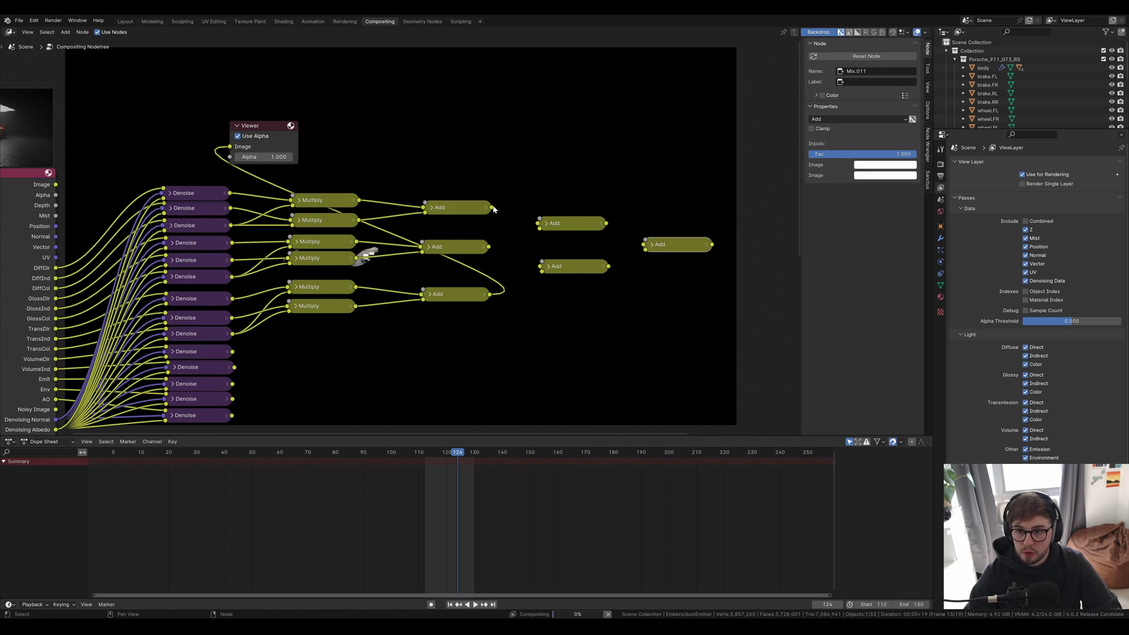
drag(492, 207, 540, 226)
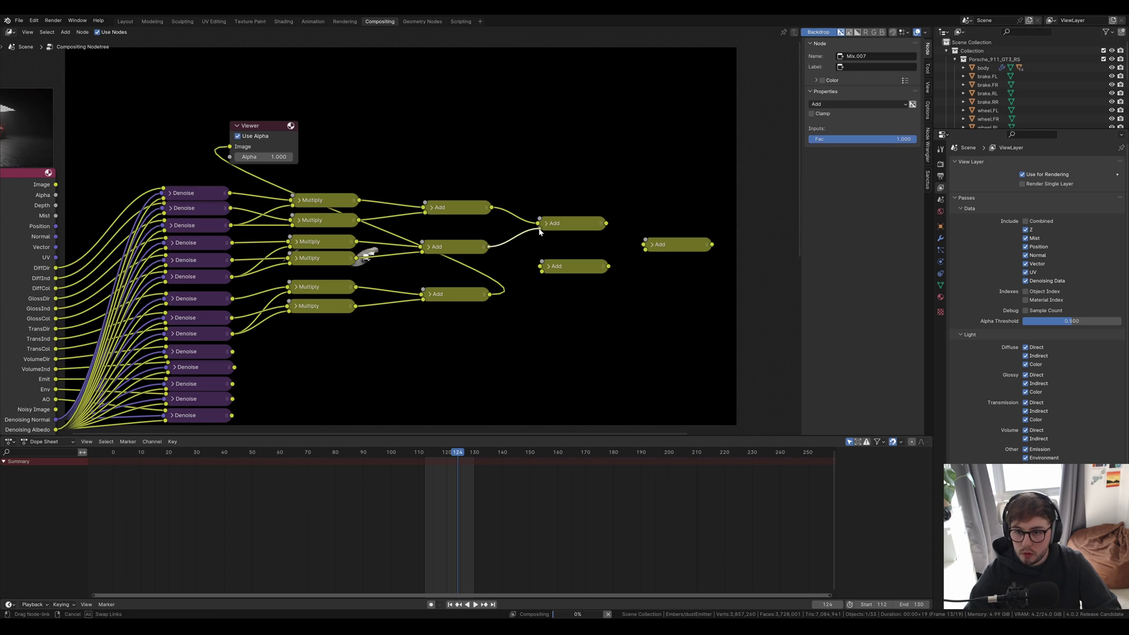
drag(489, 294, 541, 269)
drag(608, 266, 645, 242)
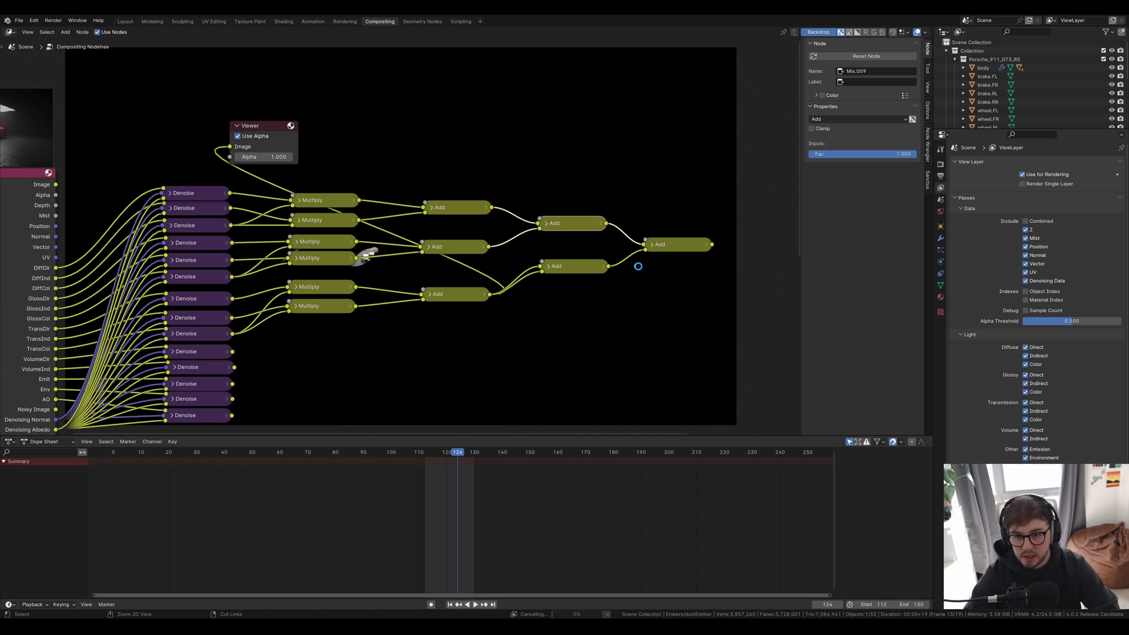
key(ctrl+s)
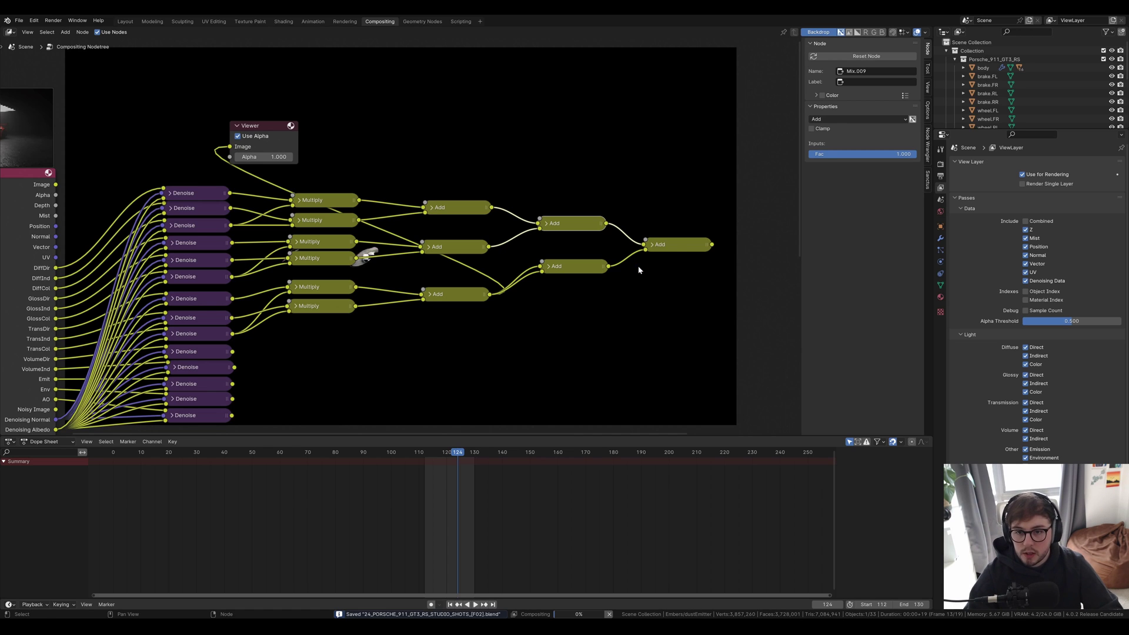
ctrl+shift+click(676, 246)
- Delete the Viewer node after checking the File Output and Denoise nodes
middle_drag(661, 289, 492, 218)
middle_drag(515, 254, 492, 242)
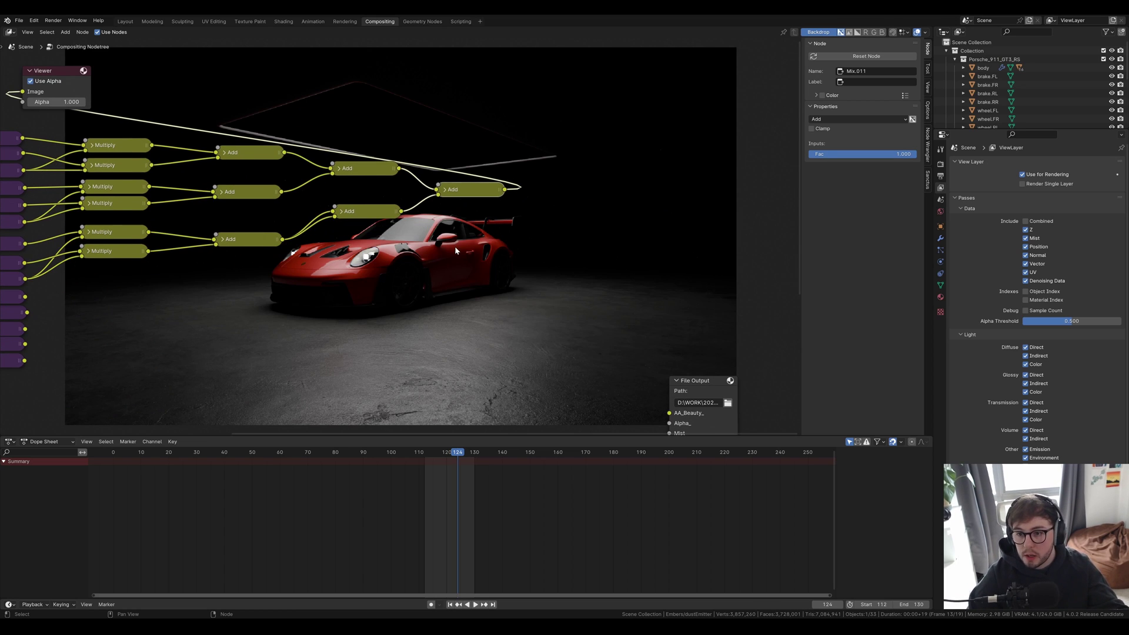
middle_drag(507, 220, 601, 227)
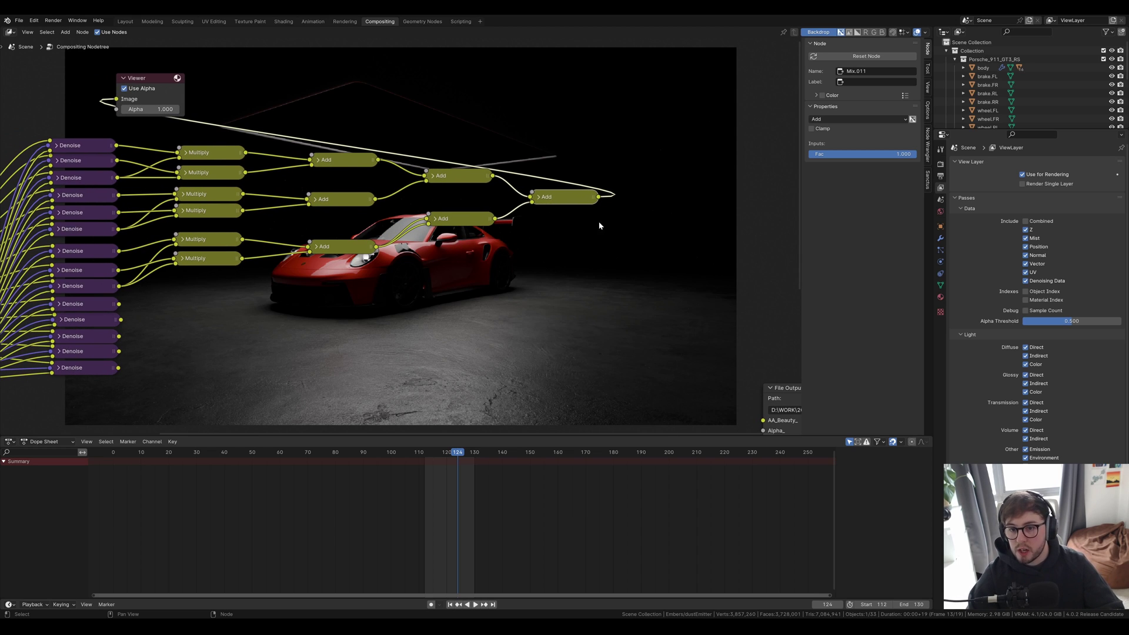
click(147, 82)
key(x)
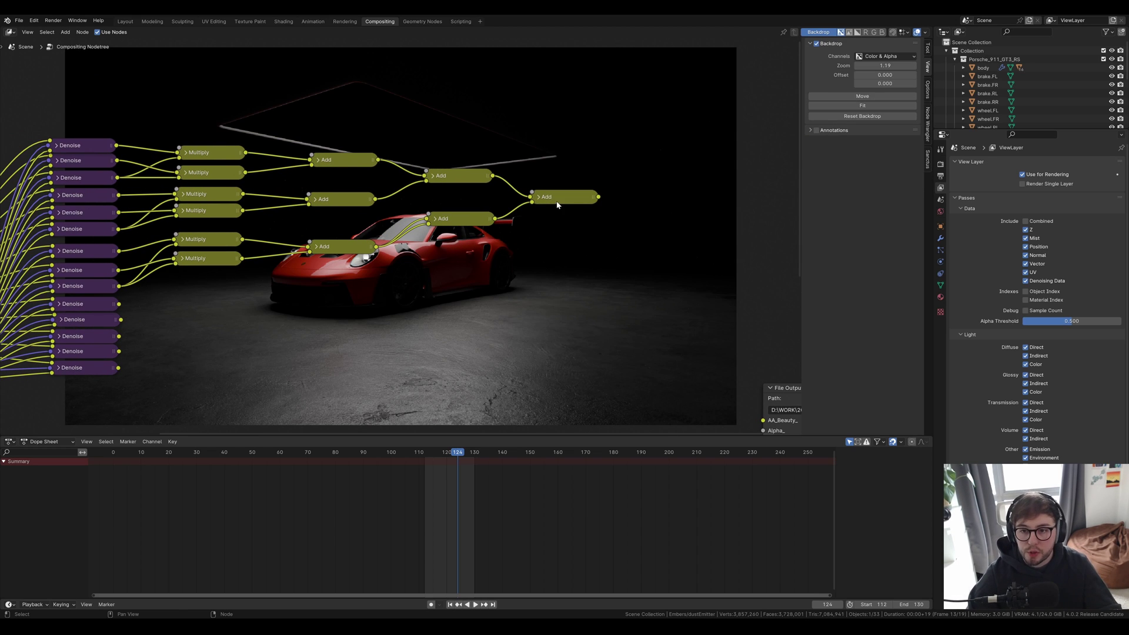
- Extend the chain rightward with three more joined Add nodes
click(559, 201)
key(shift+d)
click(648, 204)
scroll(644, 203, down, 2)
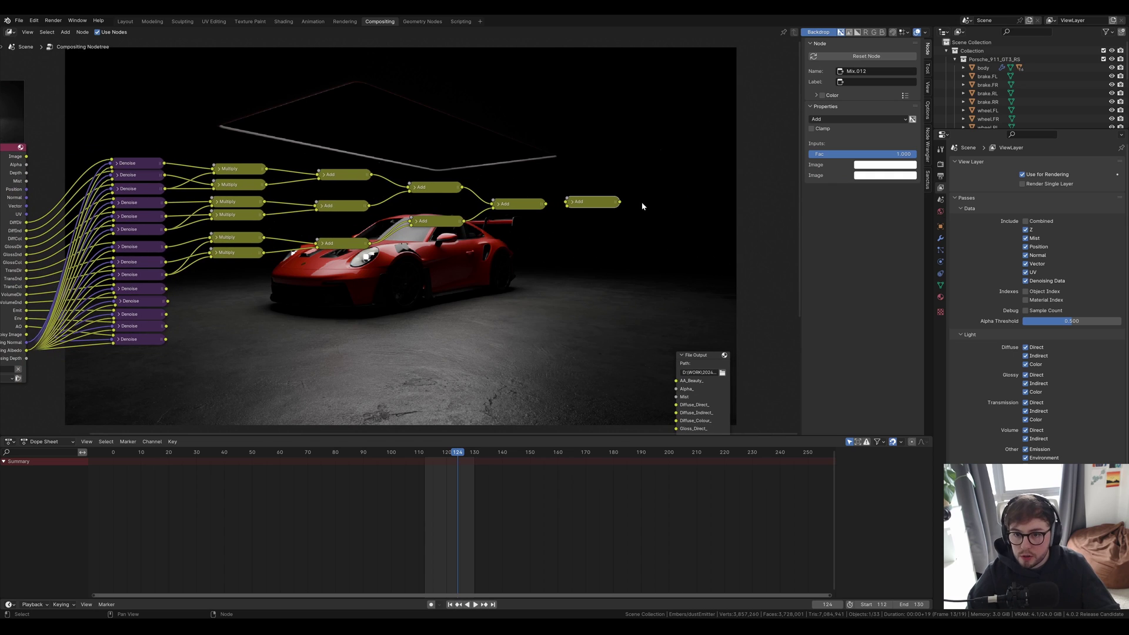
key(shift+d)
click(726, 204)
key(shift+d)
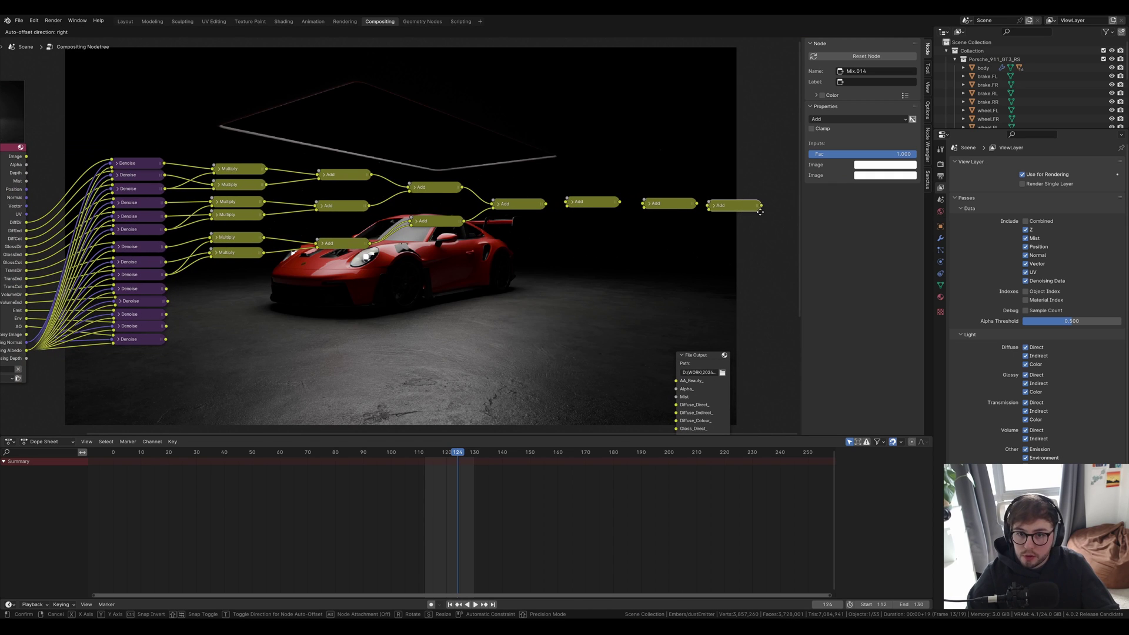
click(765, 206)
drag(546, 204, 566, 203)
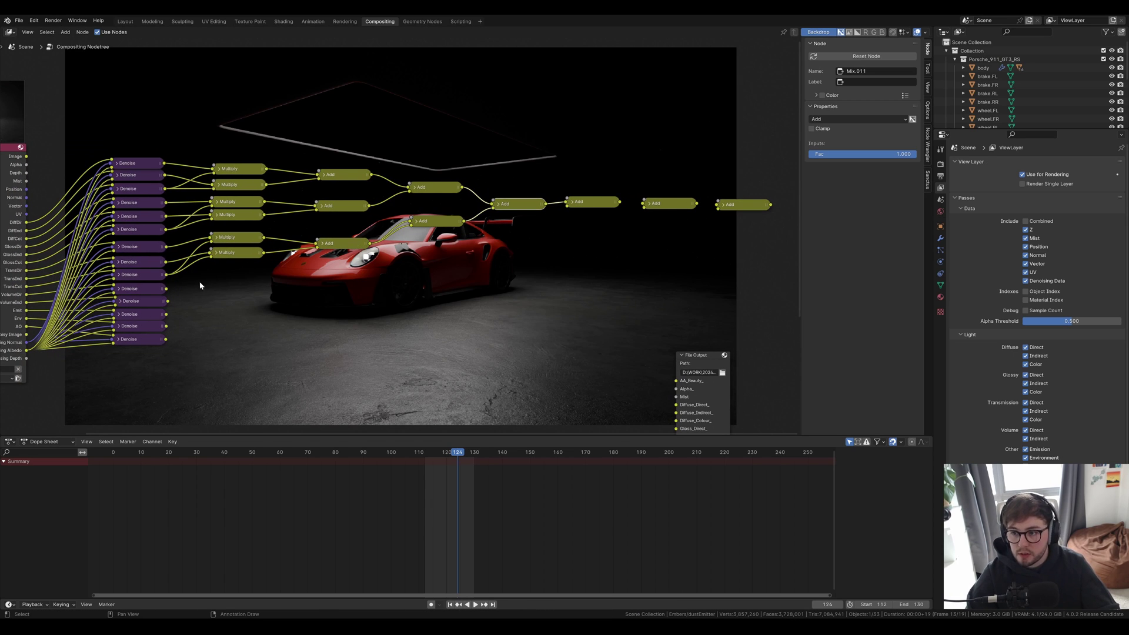
- Connect the remaining Denoise outputs, including Denoise.010, into the Add chain
middle_drag(146, 290, 245, 325)
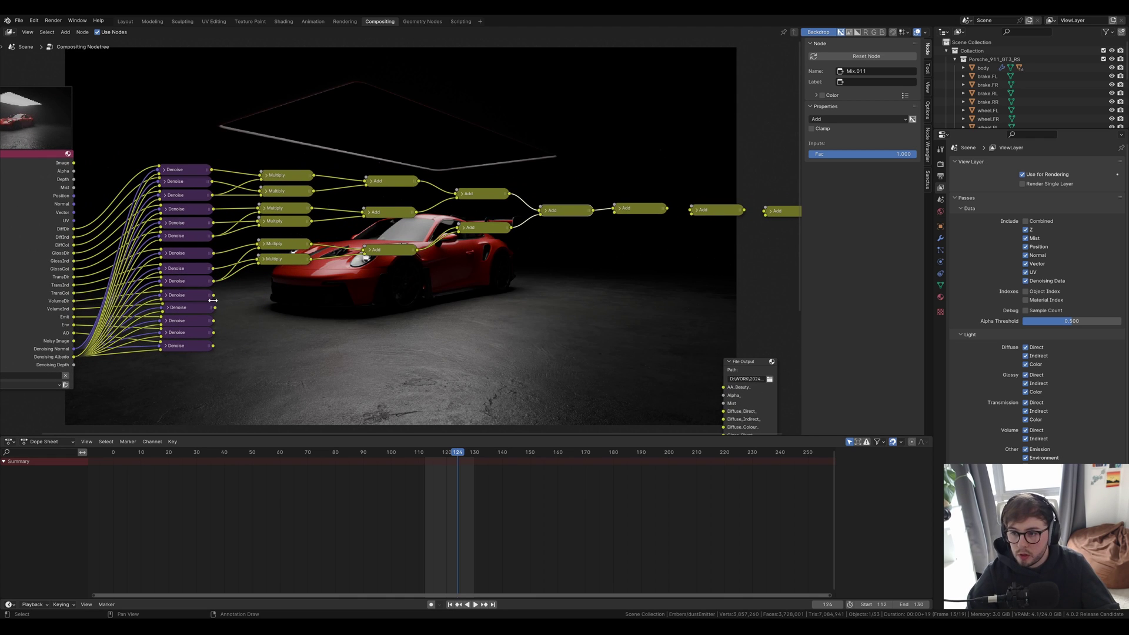
drag(213, 296, 613, 218)
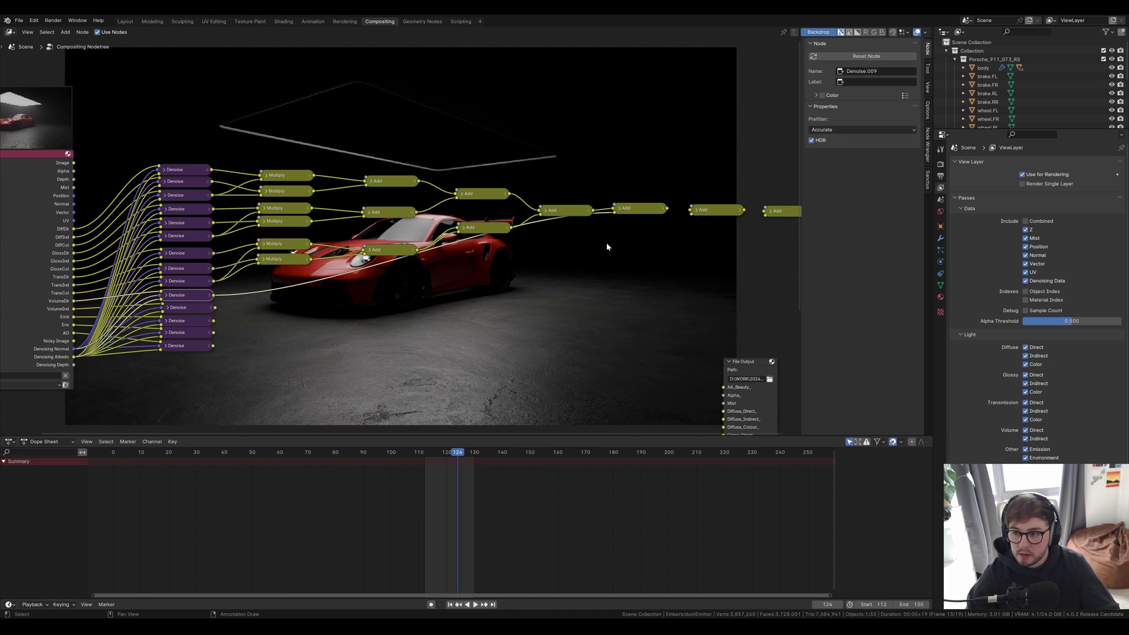
click(213, 310)
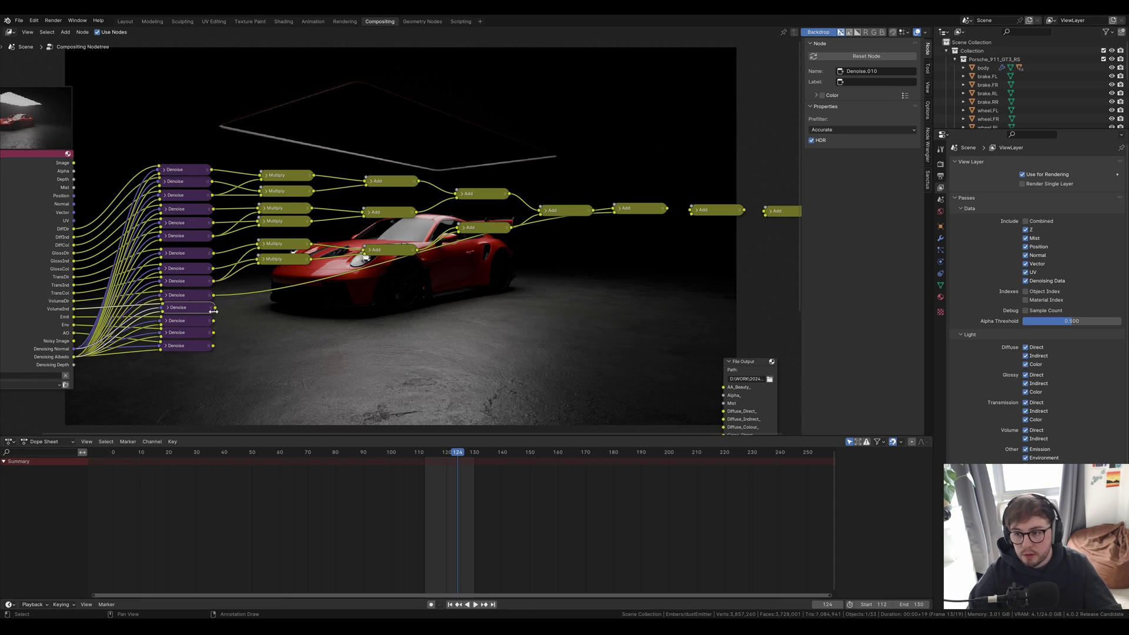
drag(216, 312, 694, 216)
key(Escape)
drag(215, 311, 694, 216)
key(Escape)
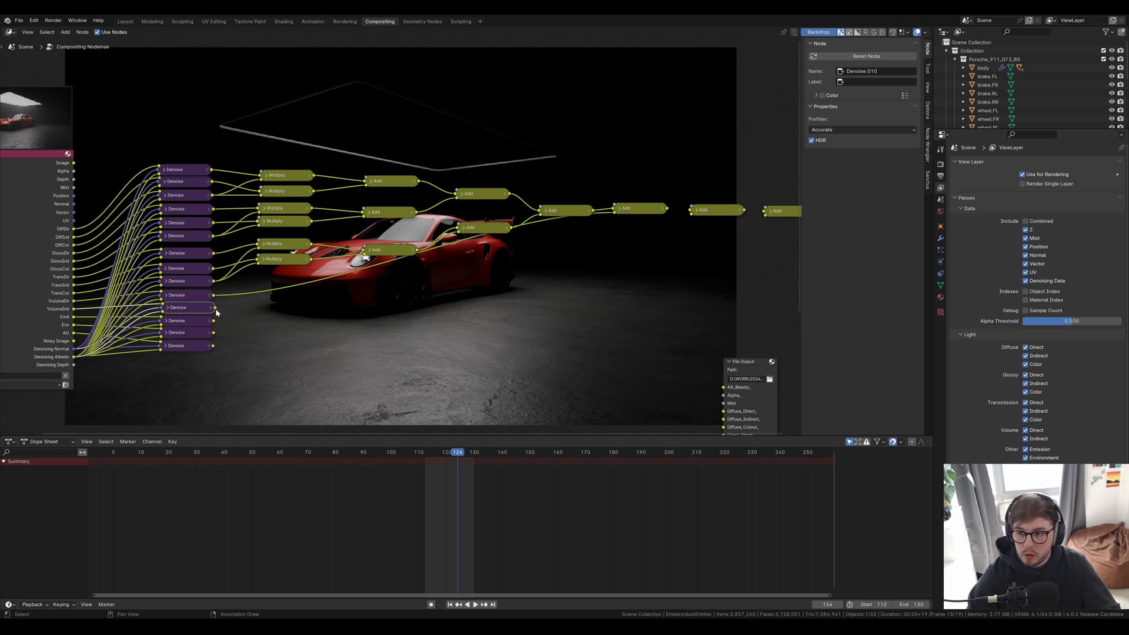
drag(215, 307, 696, 212)
click(696, 212)
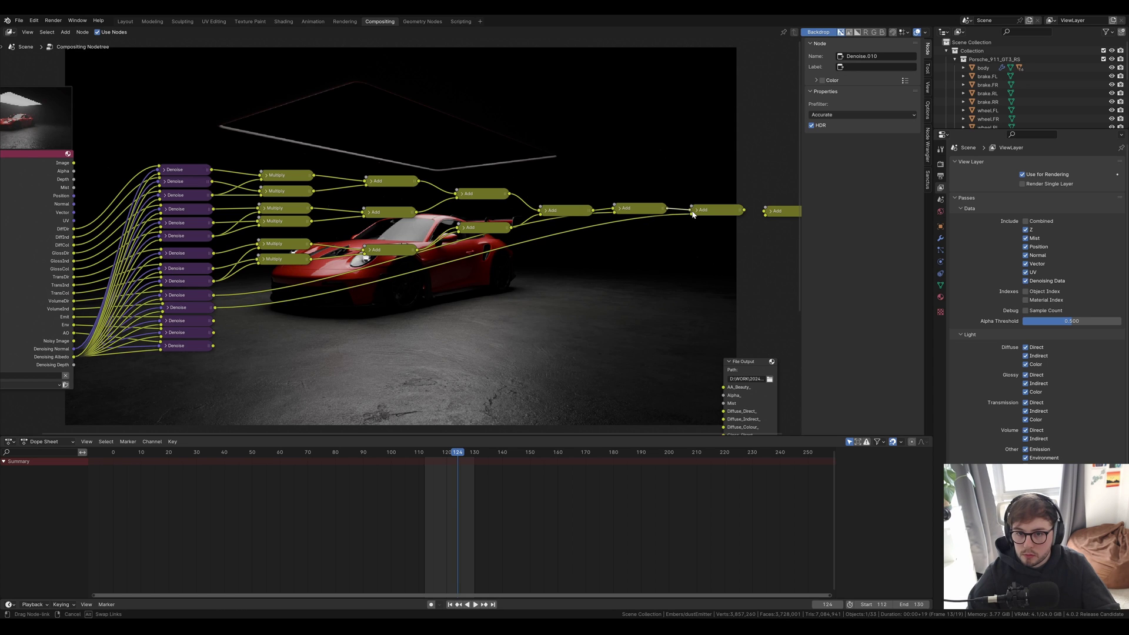
scroll(680, 257, down, 2)
middle_drag(655, 245, 580, 252)
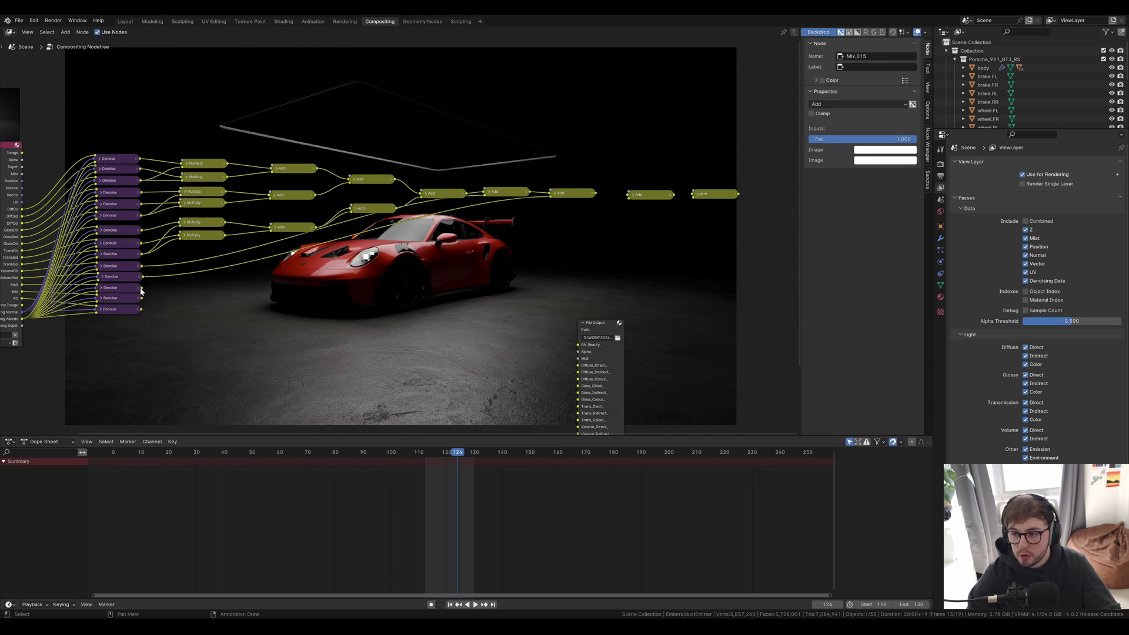
drag(141, 290, 624, 204)
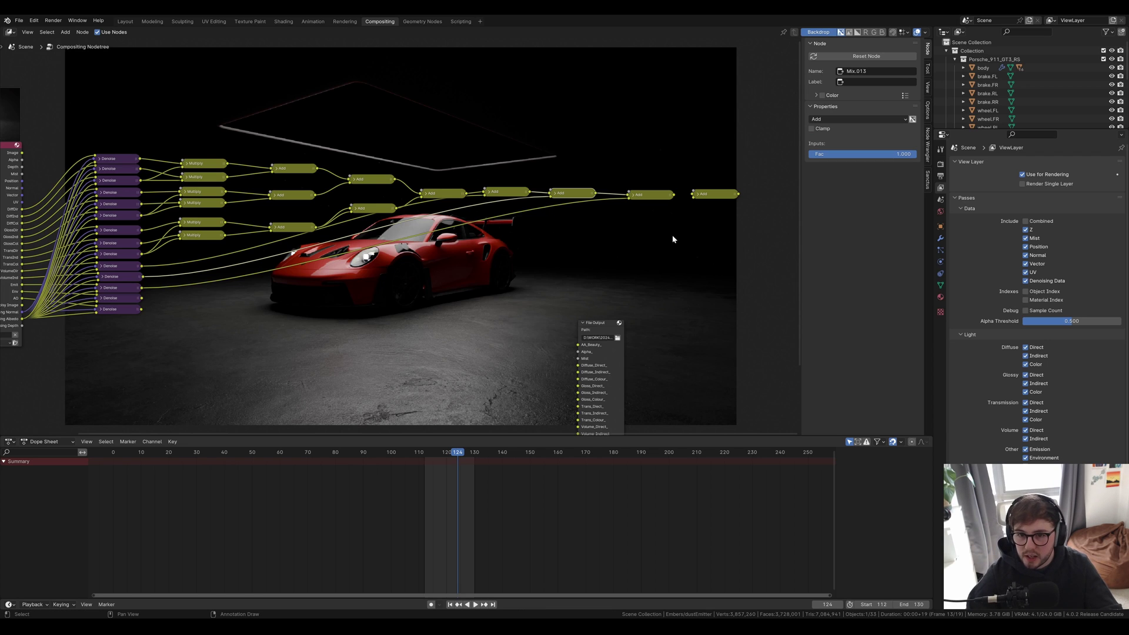
middle_drag(673, 239, 617, 262)
- Delete the unused rightmost Add node and preview the Add chain's summed result
key(x)
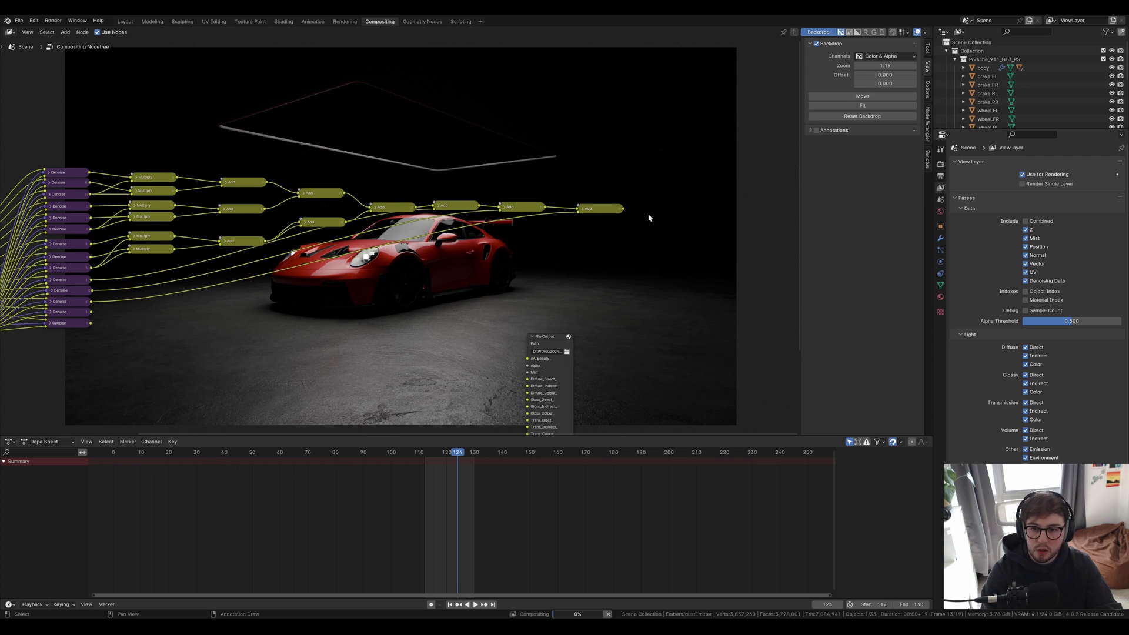
ctrl+shift+click(612, 212)
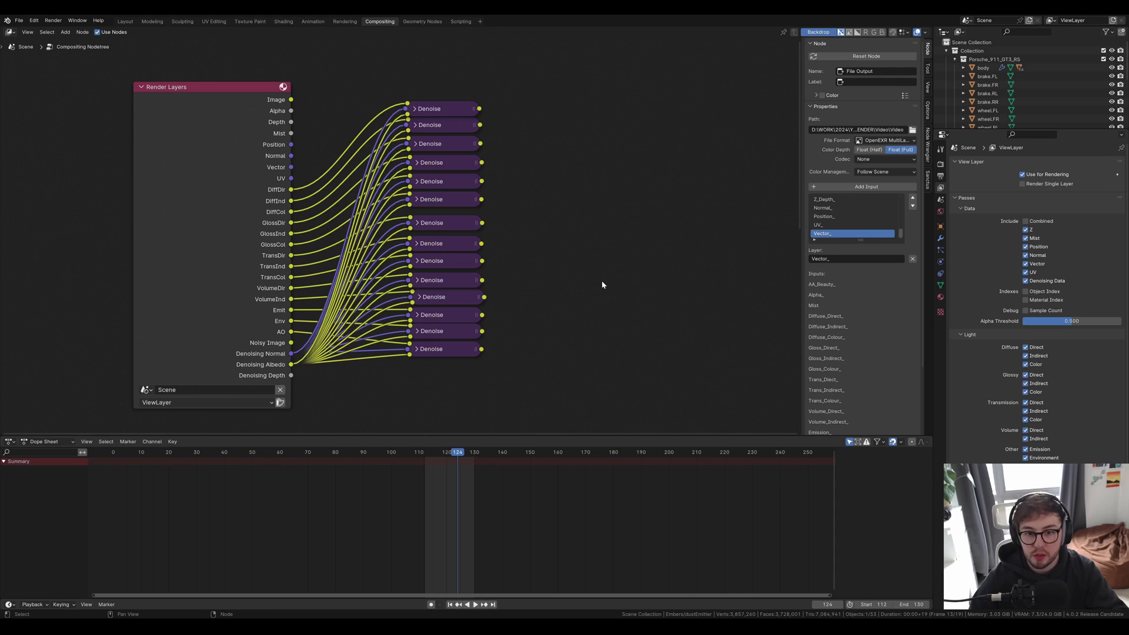
- Move the File Output node up, then add and discard an extra File Output node
scroll(602, 280, down, 3)
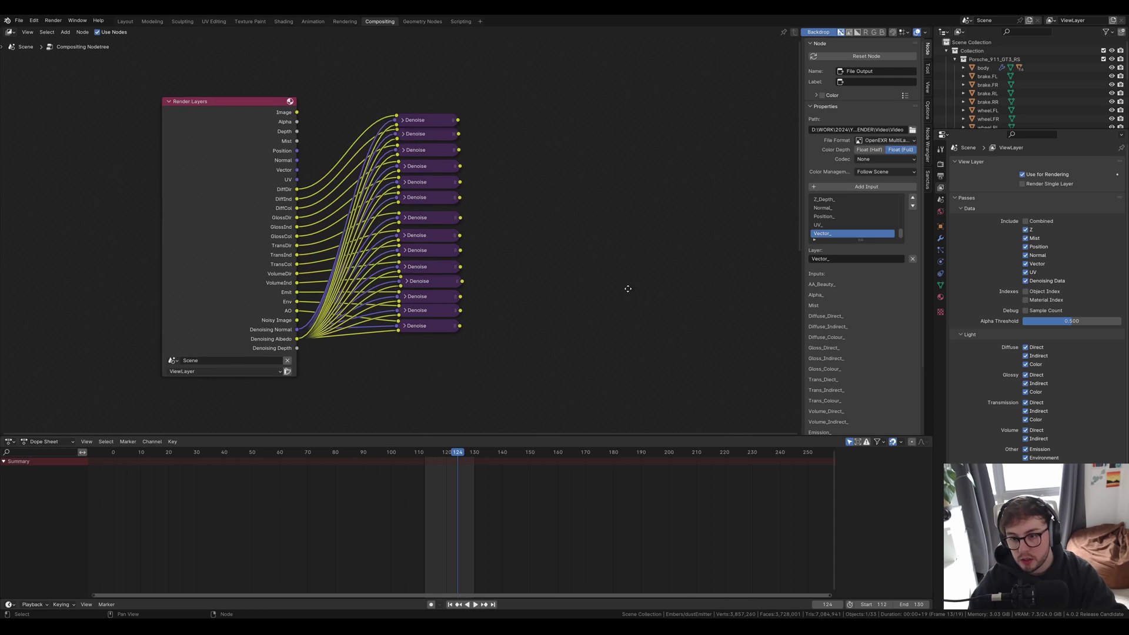
drag(414, 384, 444, 132)
scroll(524, 236, up, 2)
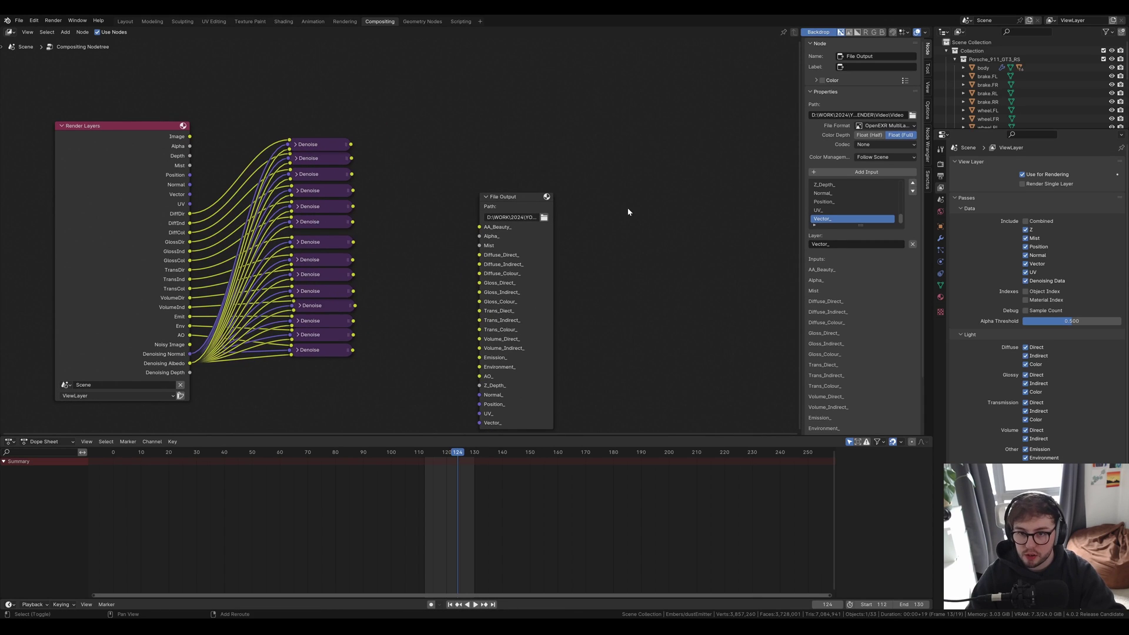
key(shift+a)
text(file)
key(Return)
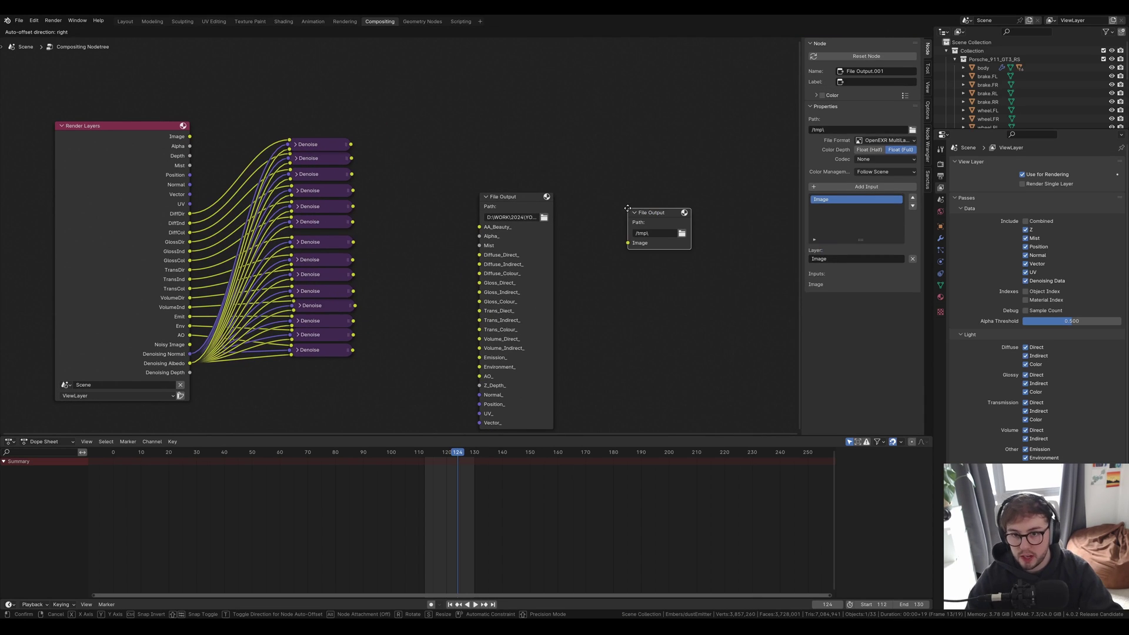
click(691, 221)
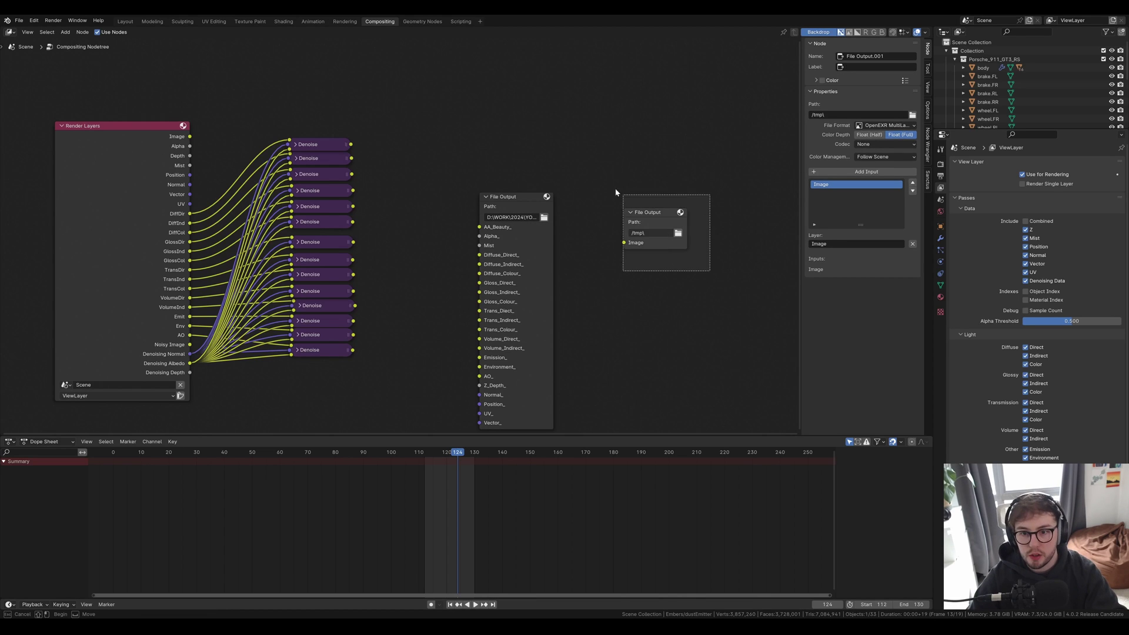
key(x)
- Reposition the original File Output node higher and keep its format as OpenEXR MultiLayer
click(517, 196)
key(g)
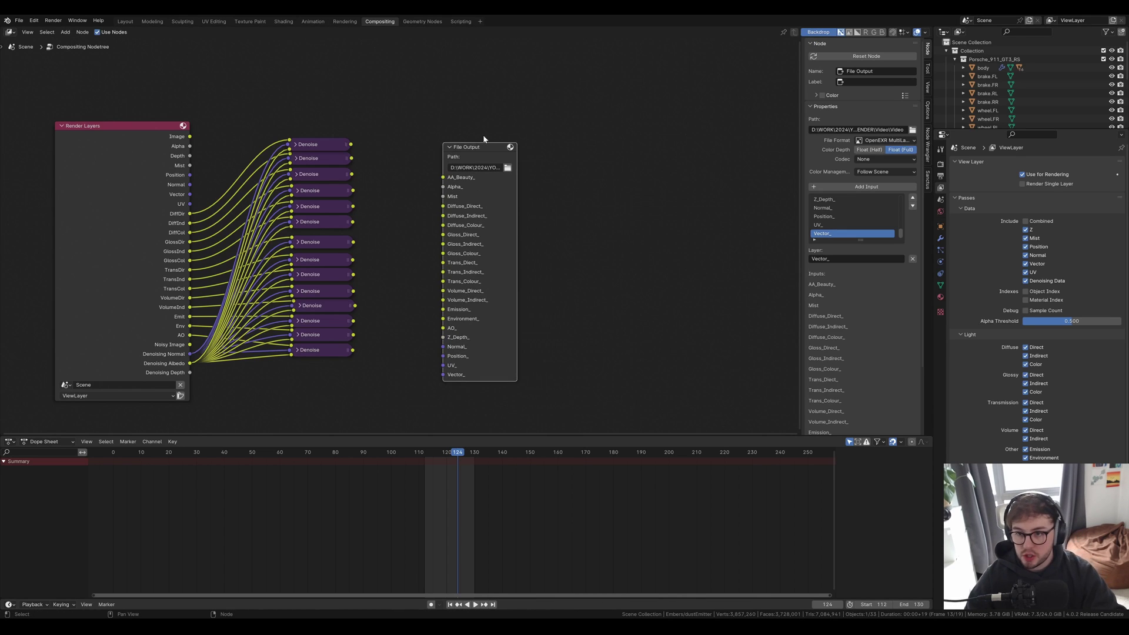
click(482, 135)
scroll(485, 165, up, 2)
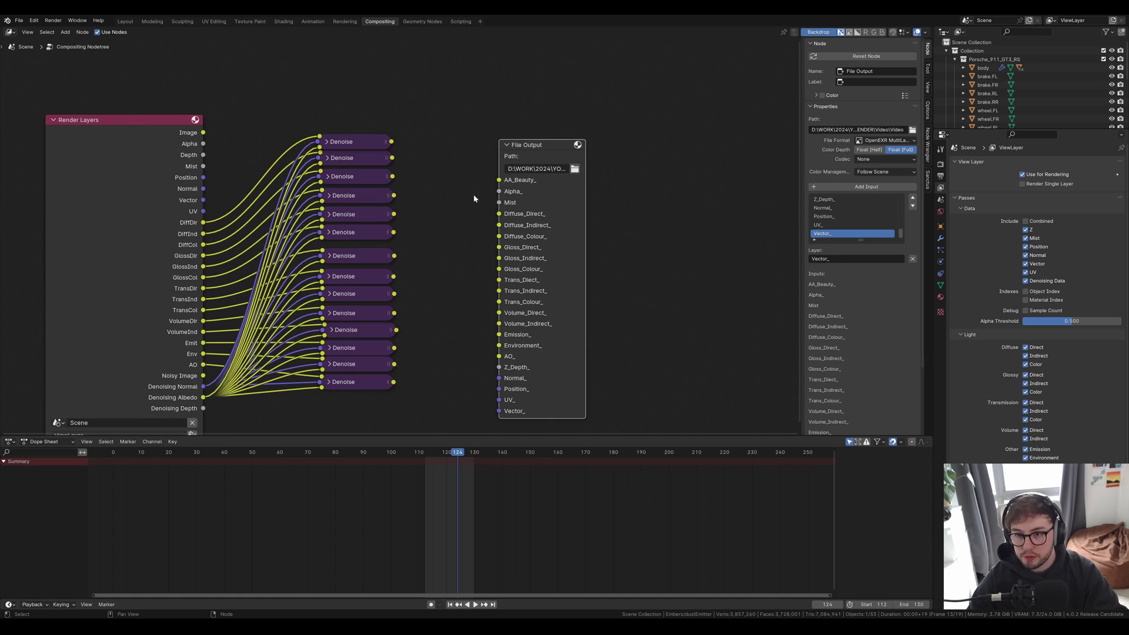
click(903, 142)
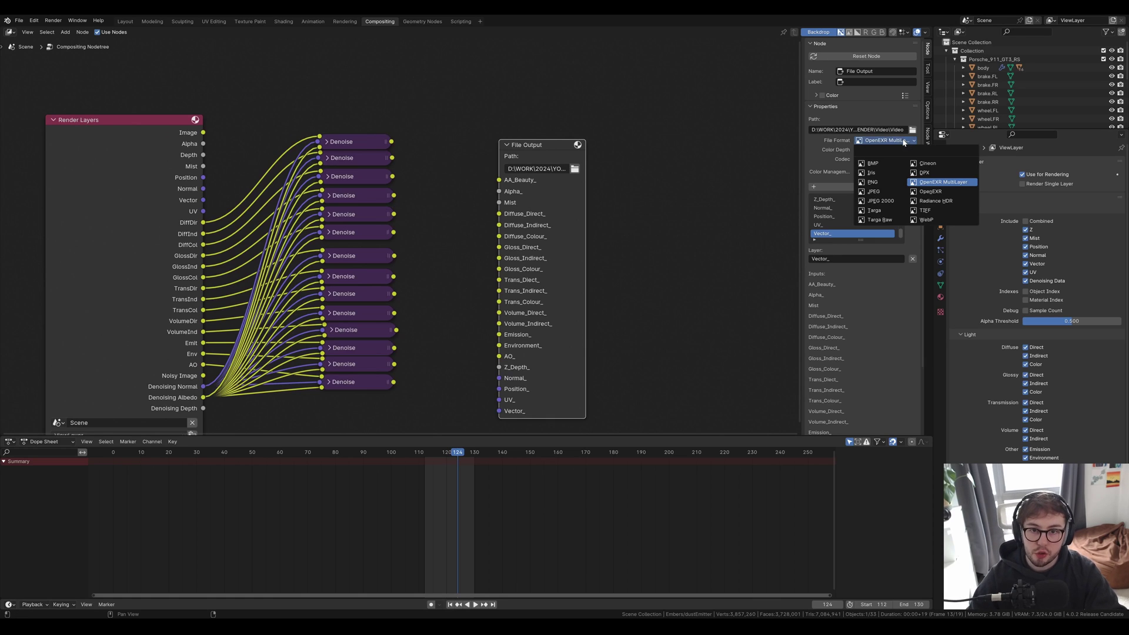
click(965, 187)
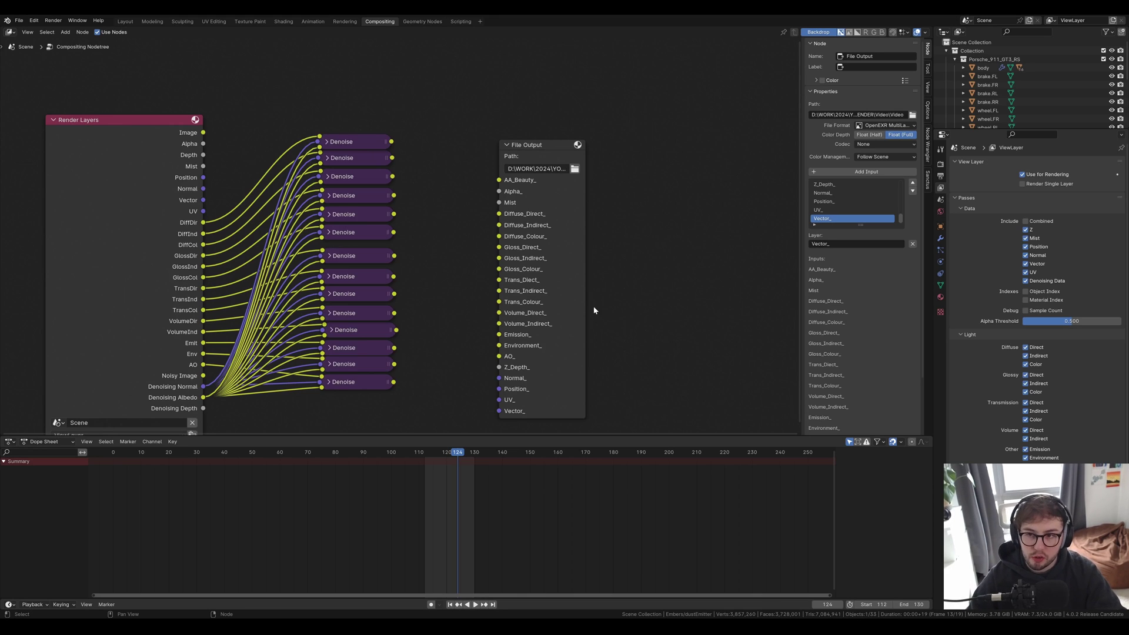
- Link Denoise outputs to Diffuse_Direct_, Diffuse_Indirect_, Diffuse_Colour_ and the three Gloss inputs
drag(392, 142, 499, 213)
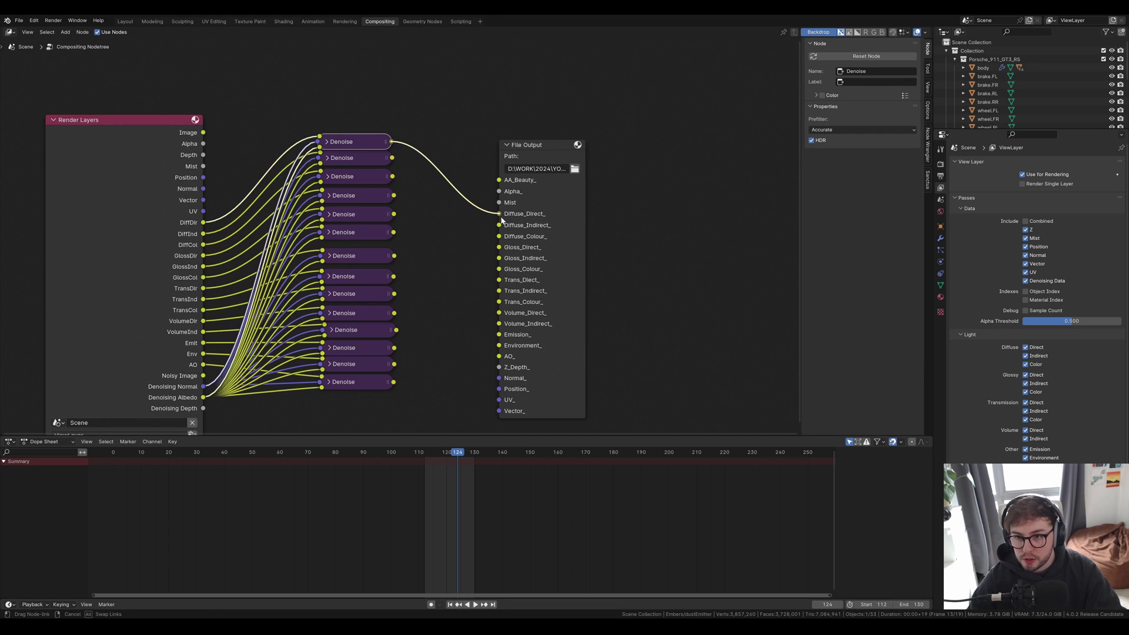
drag(392, 158, 499, 225)
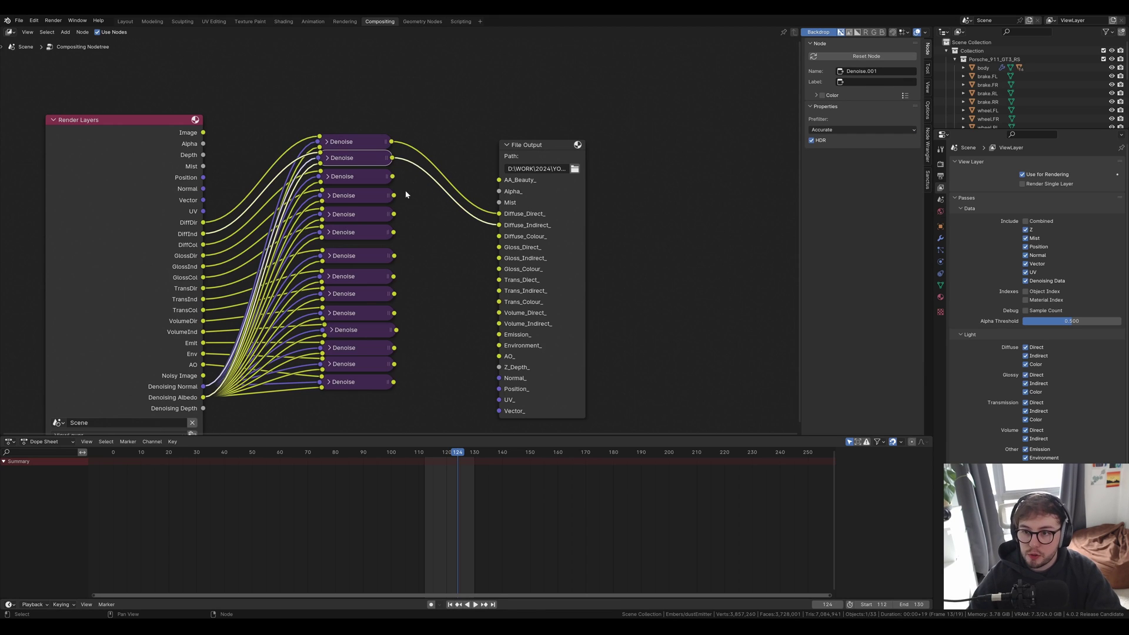
drag(392, 177, 500, 236)
drag(394, 195, 499, 258)
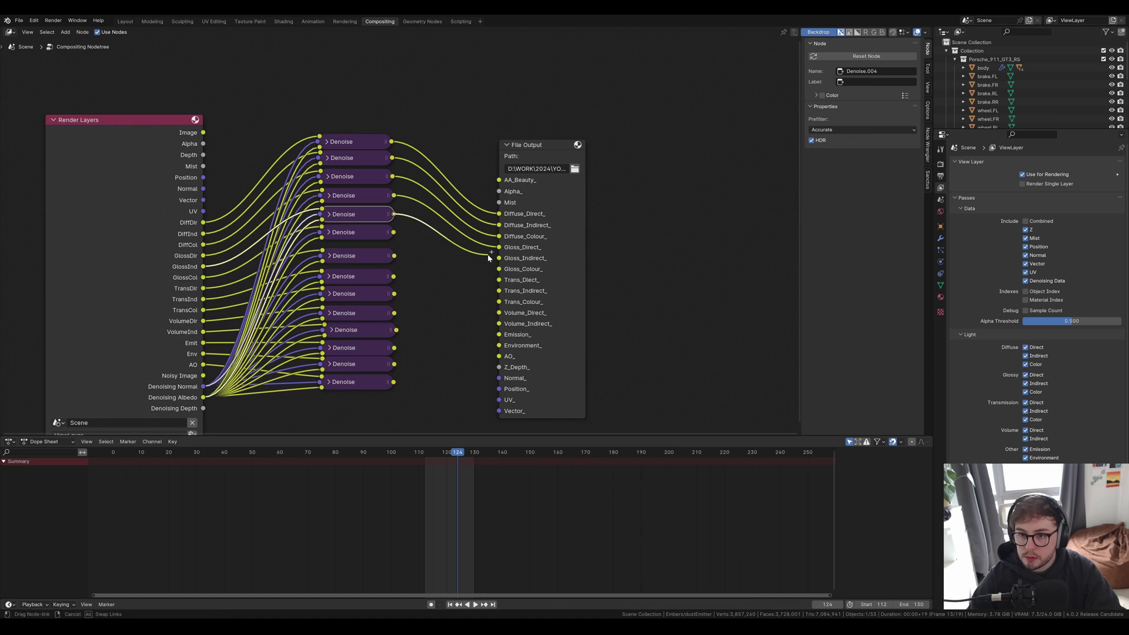
drag(394, 232, 499, 269)
drag(394, 256, 499, 280)
- Link the rest to Trans_Direct_, Trans_Indirect_ and AO_, plus Depth, Position, Vector and UV
drag(394, 276, 499, 291)
drag(394, 293, 499, 302)
drag(393, 313, 500, 324)
drag(394, 348, 500, 345)
drag(393, 382, 507, 357)
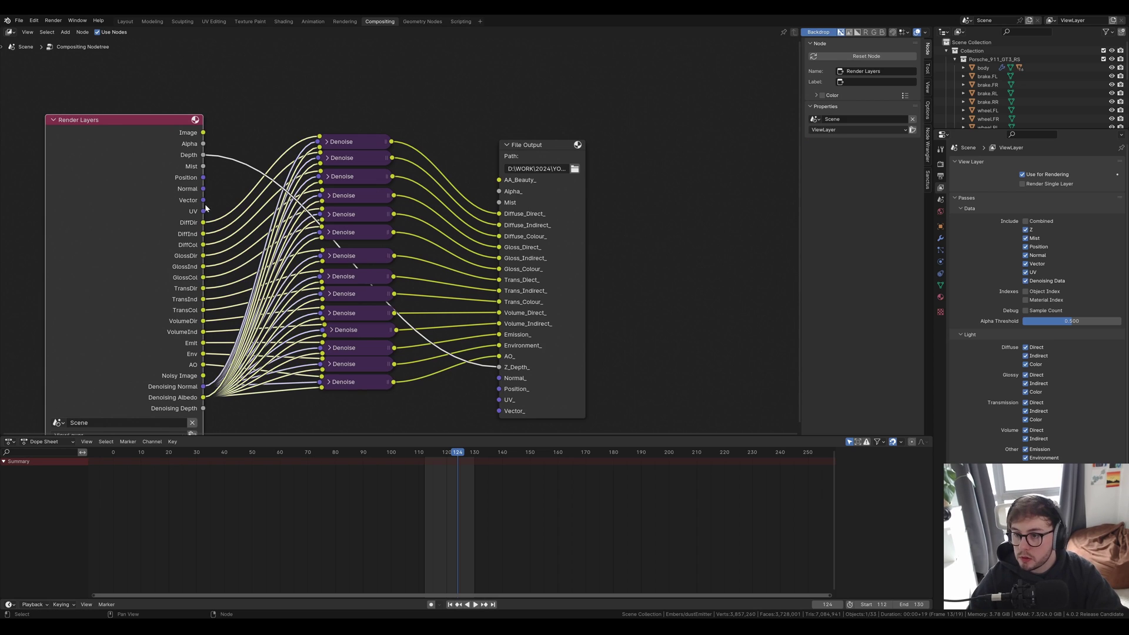
drag(203, 177, 505, 393)
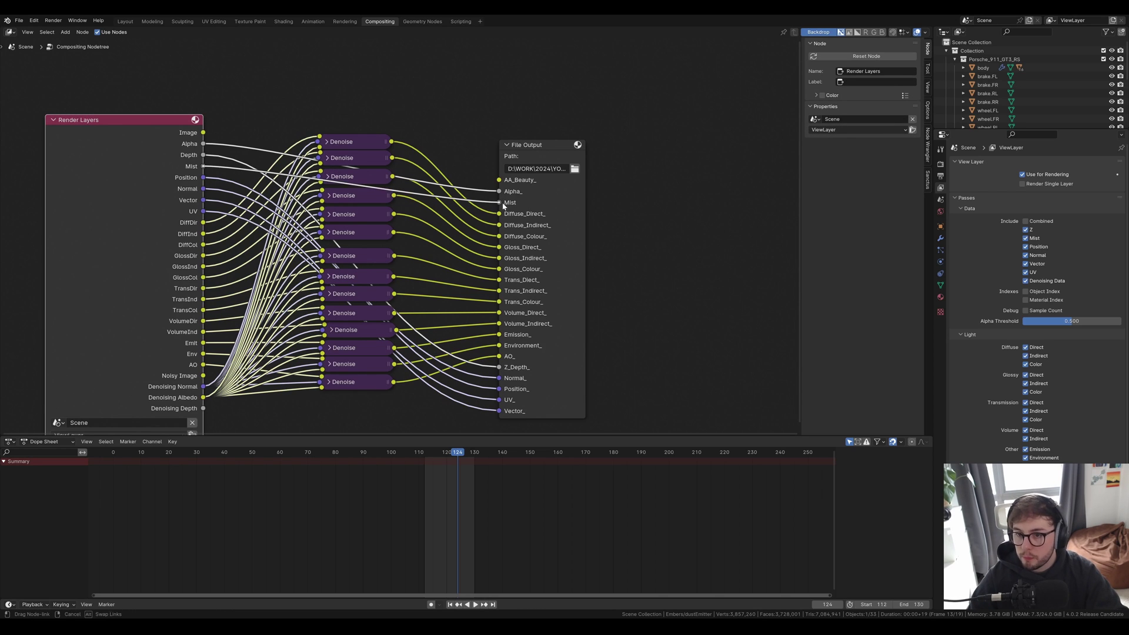
drag(577, 217, 595, 195)
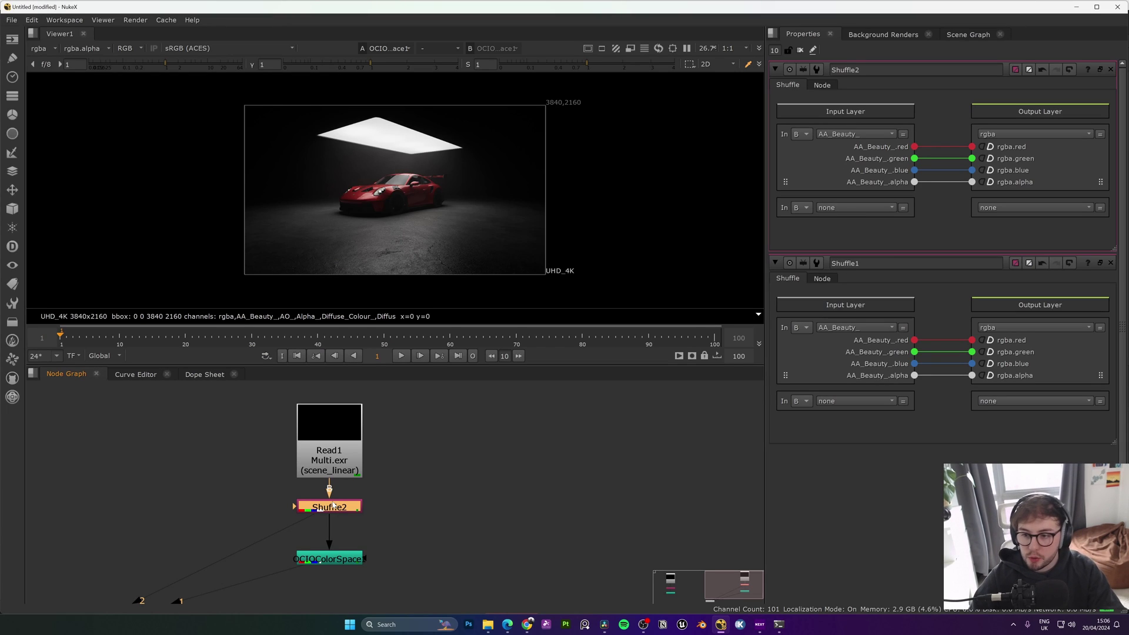
- Set Shuffle2's input layer to Gloss_Indirect_ from the Multi.exr read
click(344, 460)
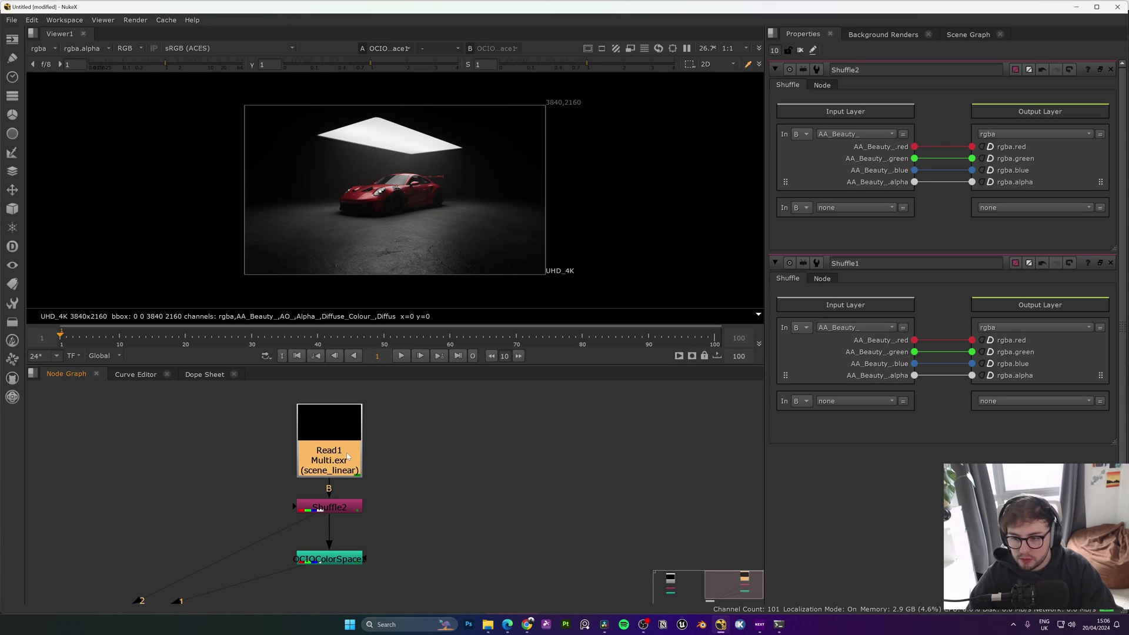
click(340, 508)
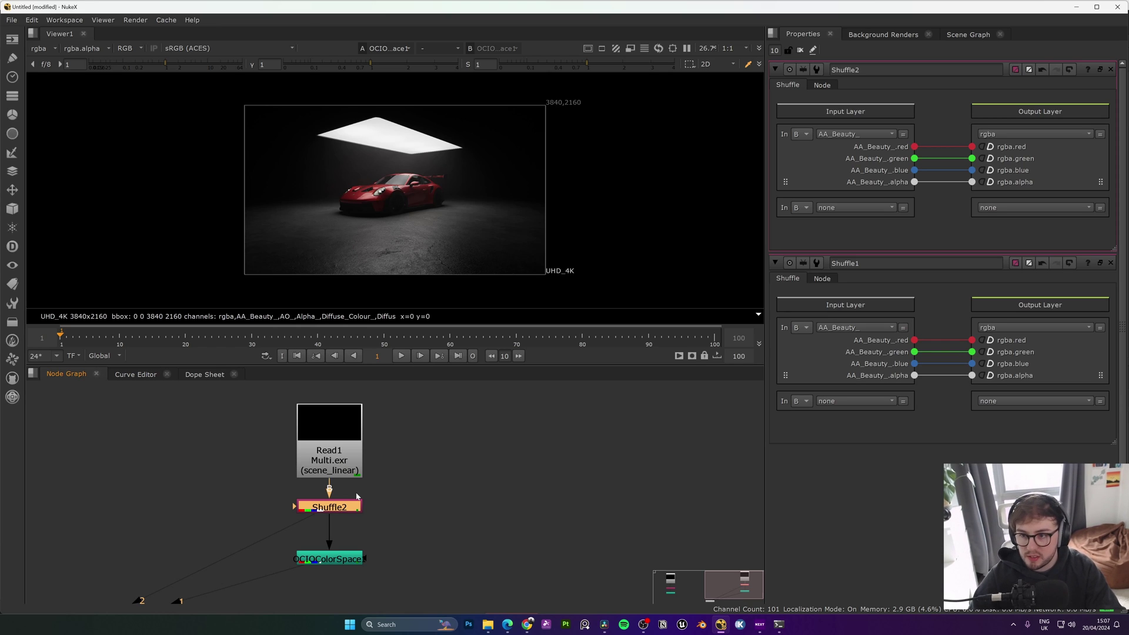
click(849, 135)
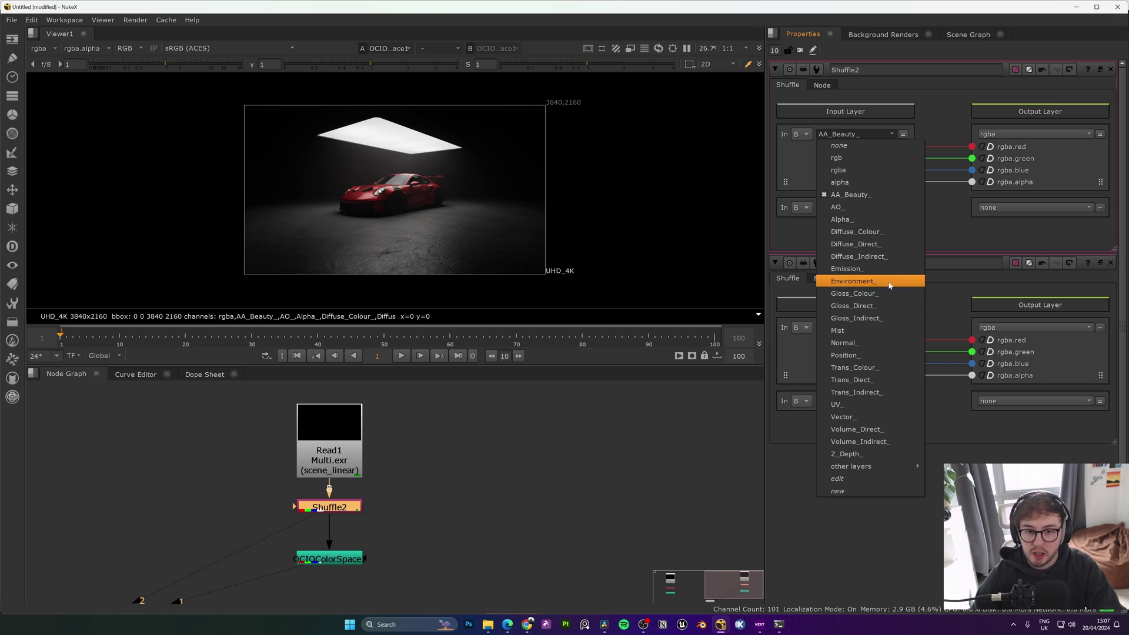
click(873, 318)
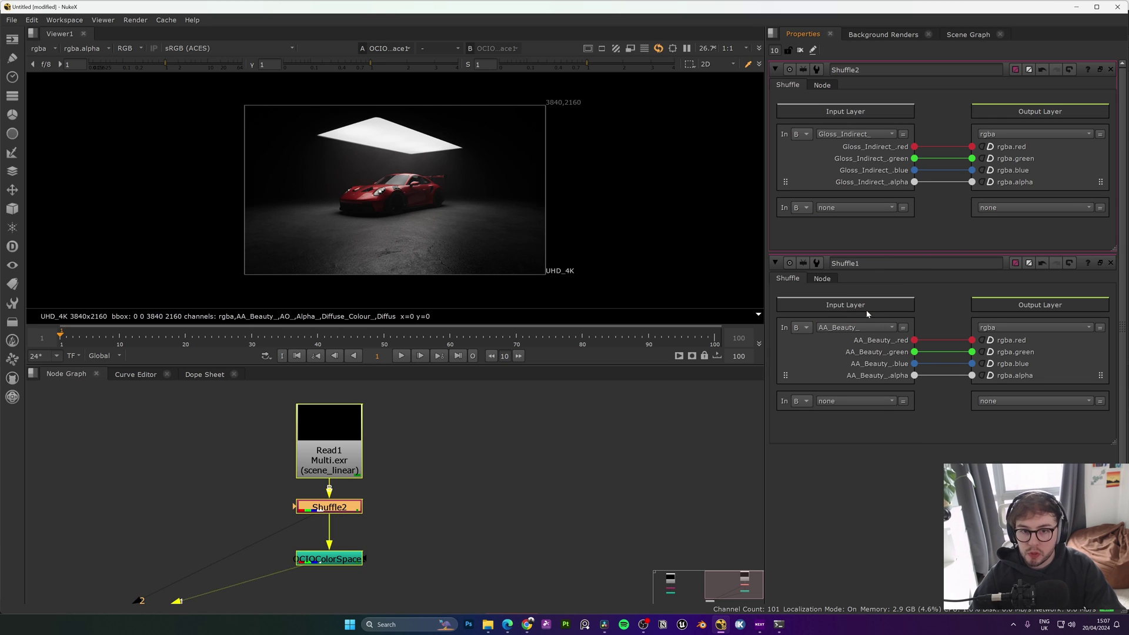
- Zoom and pan the viewer to inspect the noisy floor reflections around the wheels
scroll(372, 227, up, 5)
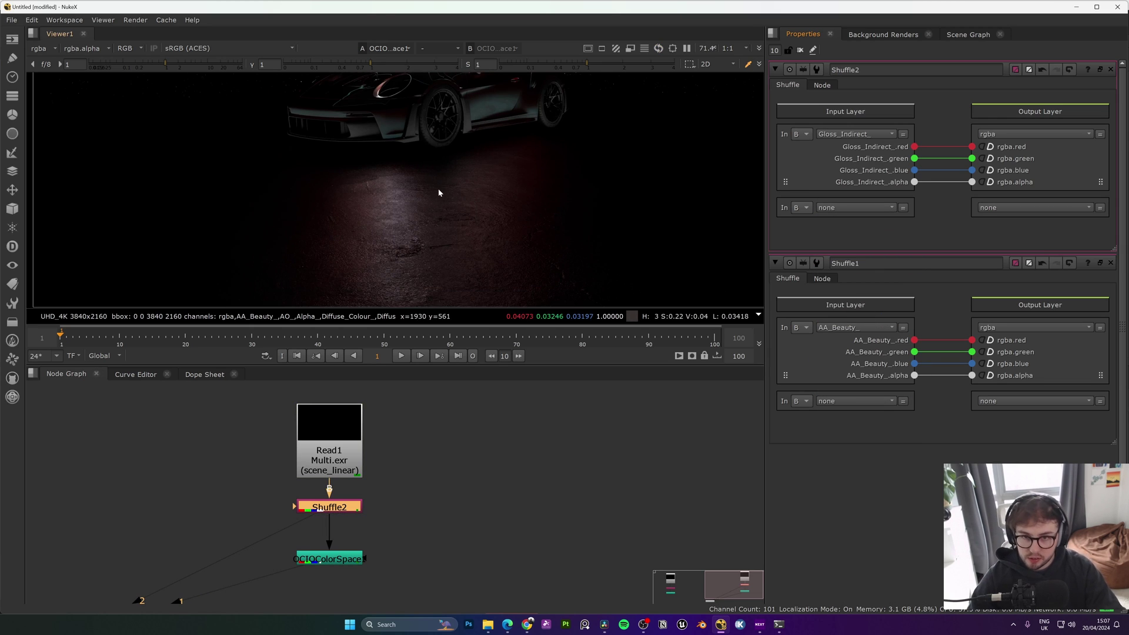
scroll(439, 190, up, 3)
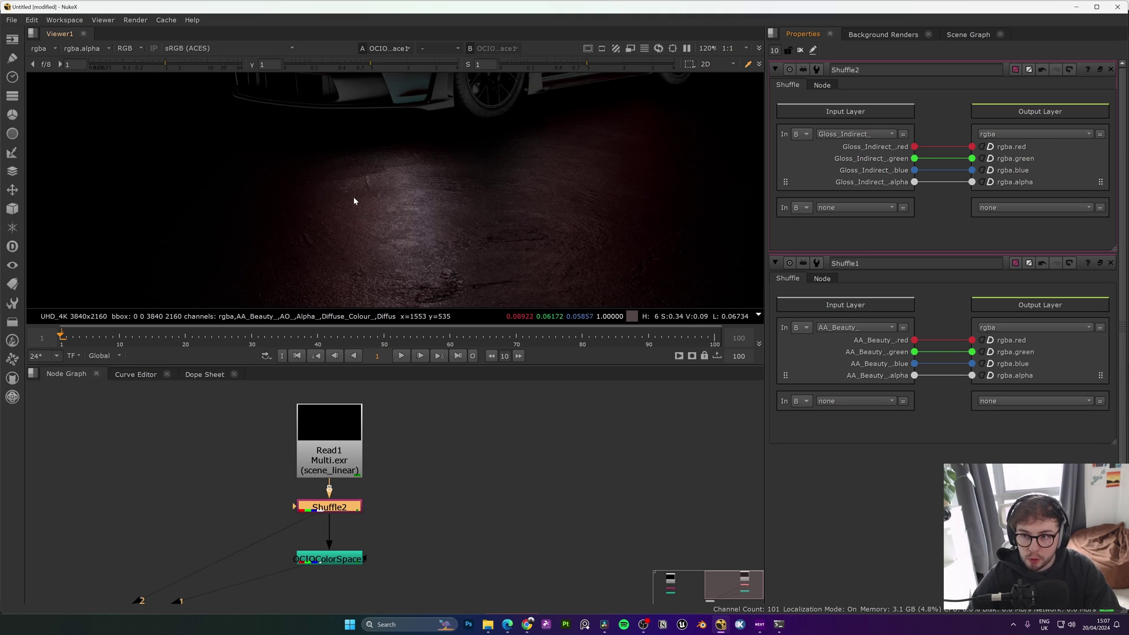
middle_drag(451, 195, 310, 206)
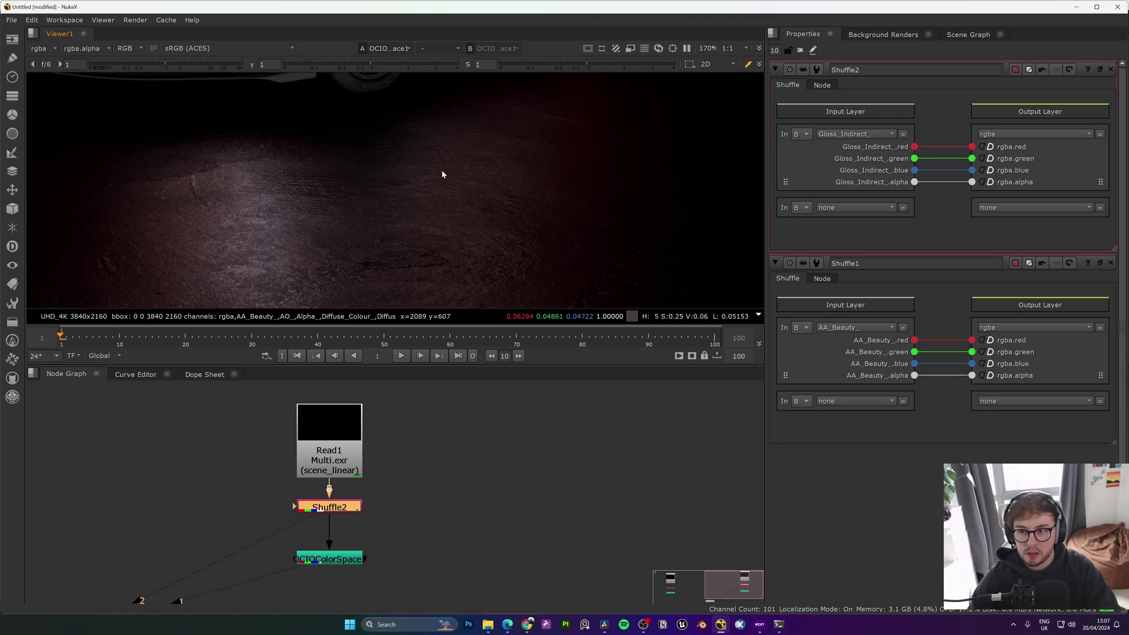
middle_drag(443, 174, 378, 194)
scroll(457, 218, down, 5)
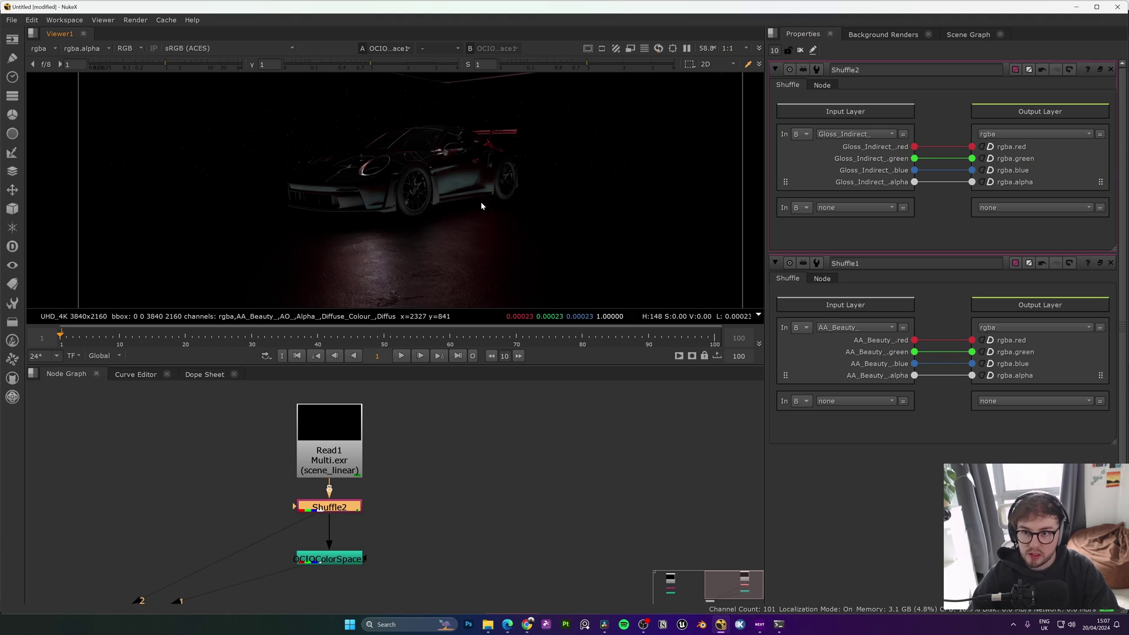
click(337, 570)
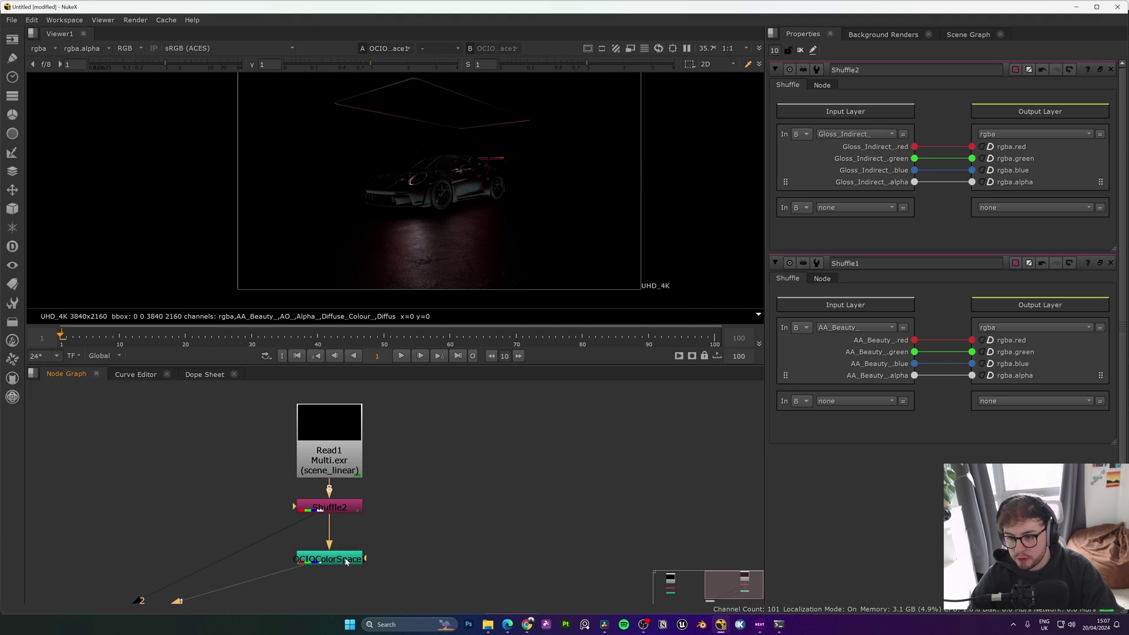
scroll(424, 530, down, 5)
scroll(447, 462, up, 2)
- Set the Shuffle2 node's layer back to AA_Beauty_
scroll(414, 517, up, 1)
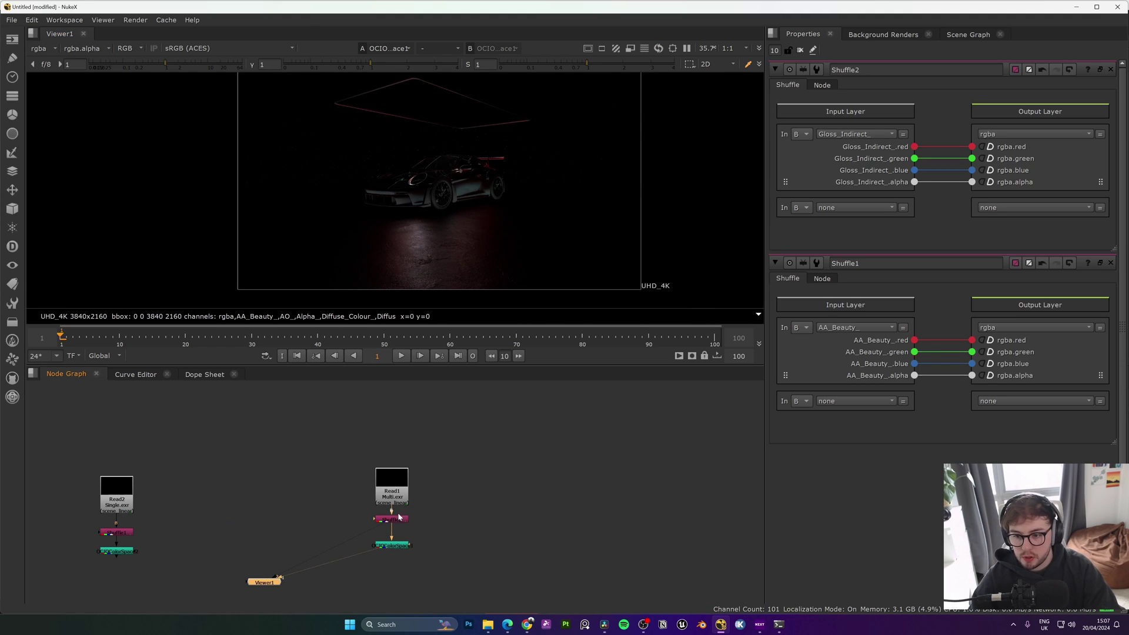
click(854, 134)
click(863, 200)
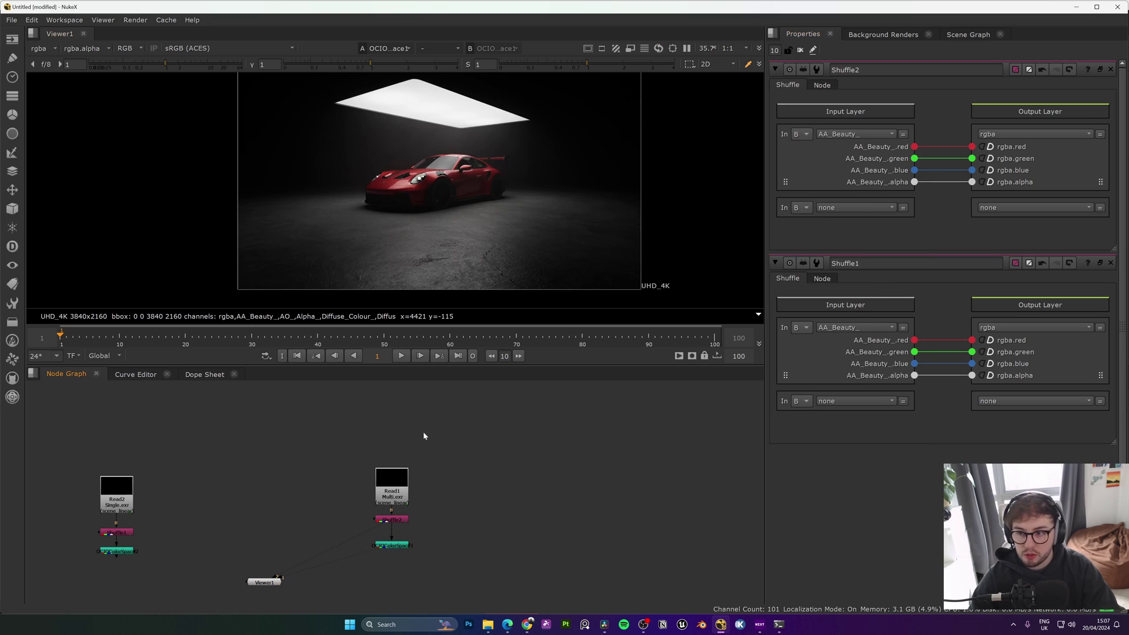
- Add the Blender_Loader_2.0 pass-rebuild gizmo and delete the old Shuffle2 node
click(12, 303)
click(128, 386)
scroll(319, 461, down, 5)
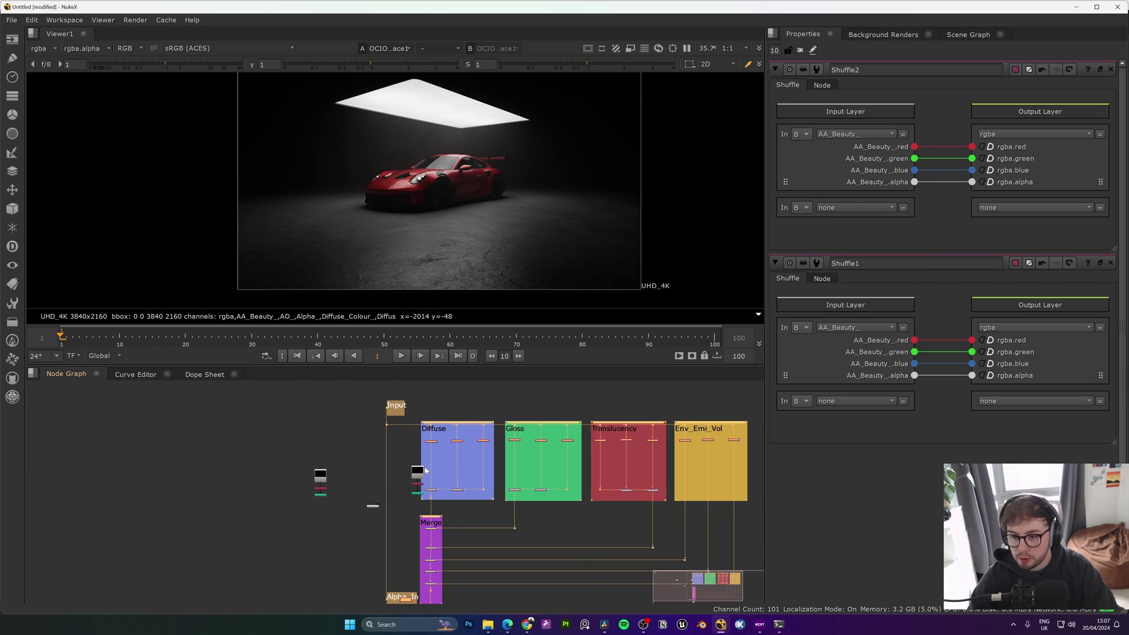
scroll(377, 409, up, 3)
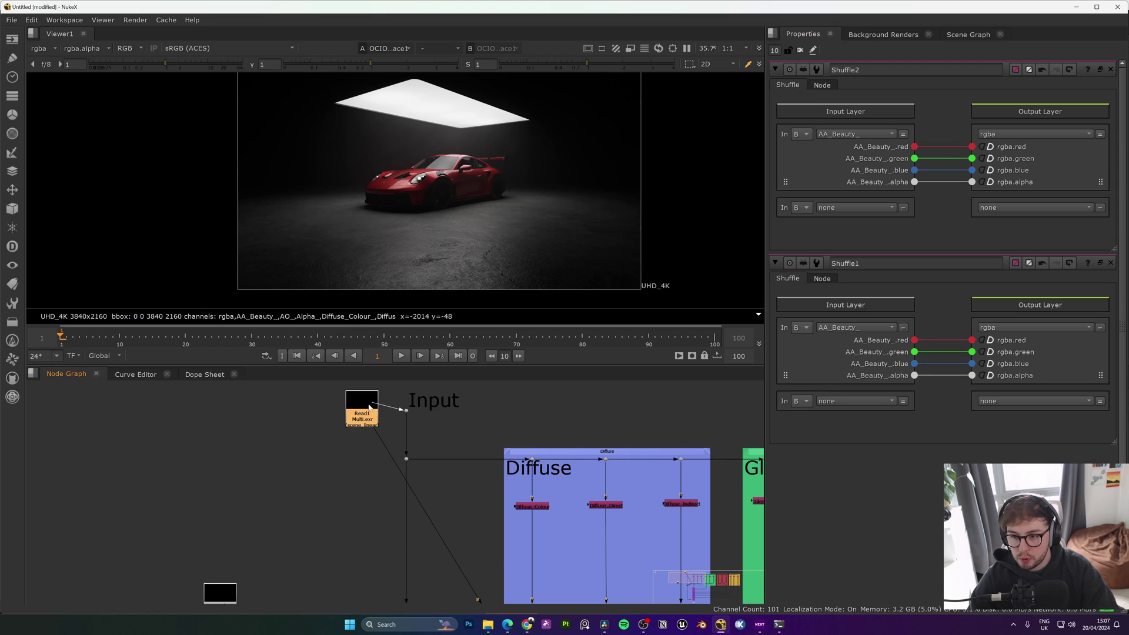
scroll(472, 523, down, 1)
click(477, 523)
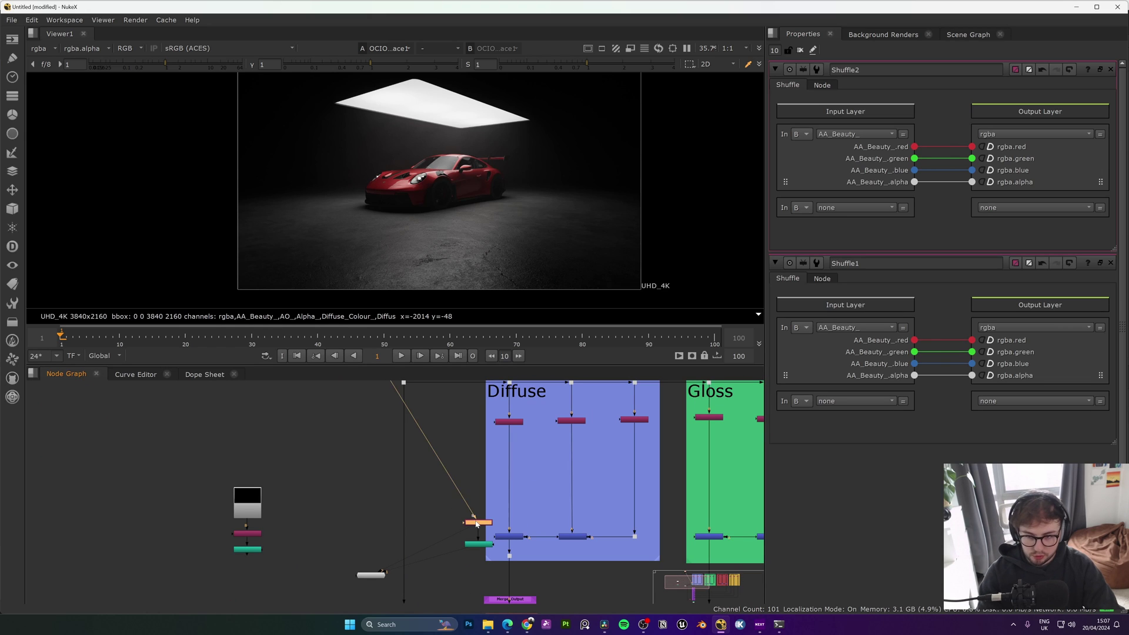
key(Delete)
- View the rebuilt tree's OCIOColorSpace output and frame the whole node tree
scroll(476, 523, down, 3)
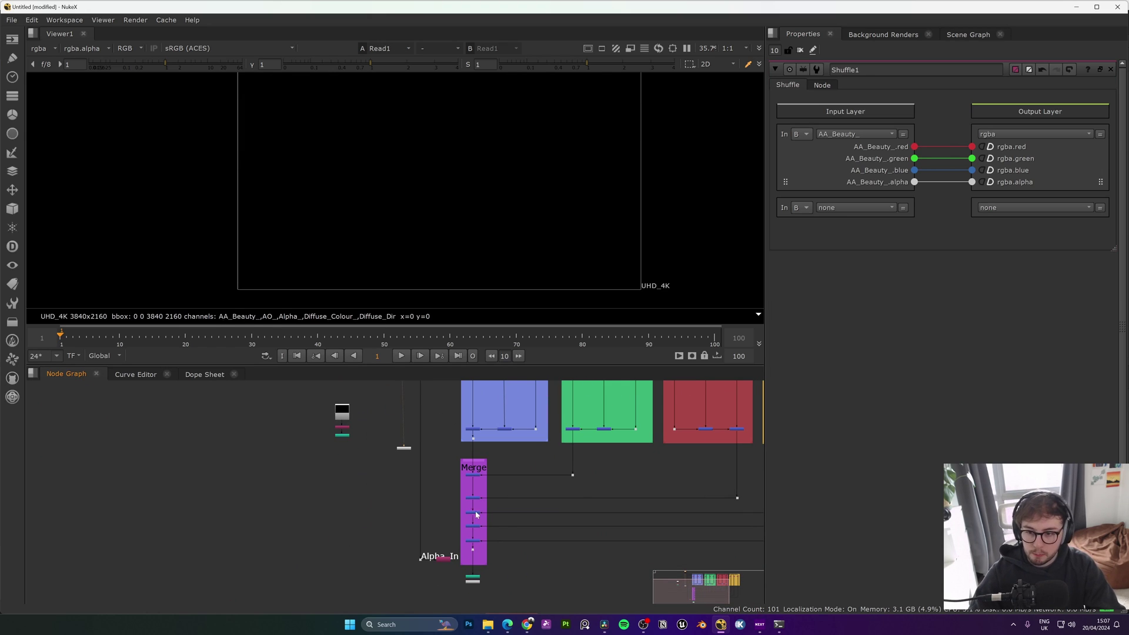
middle_drag(498, 198, 490, 229)
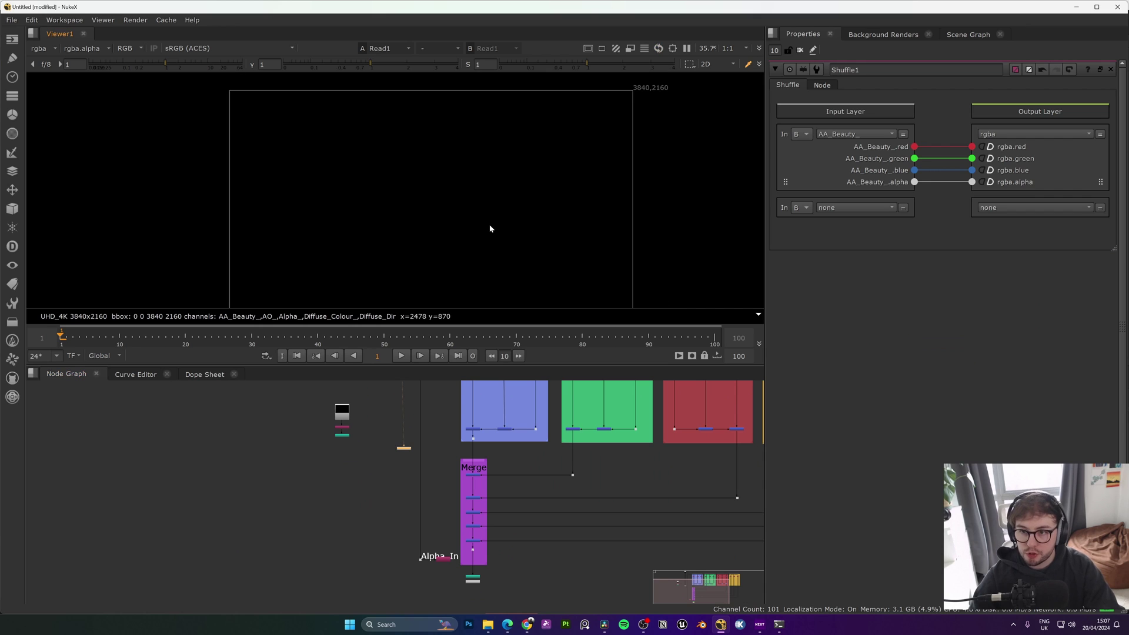
scroll(488, 600, up, 5)
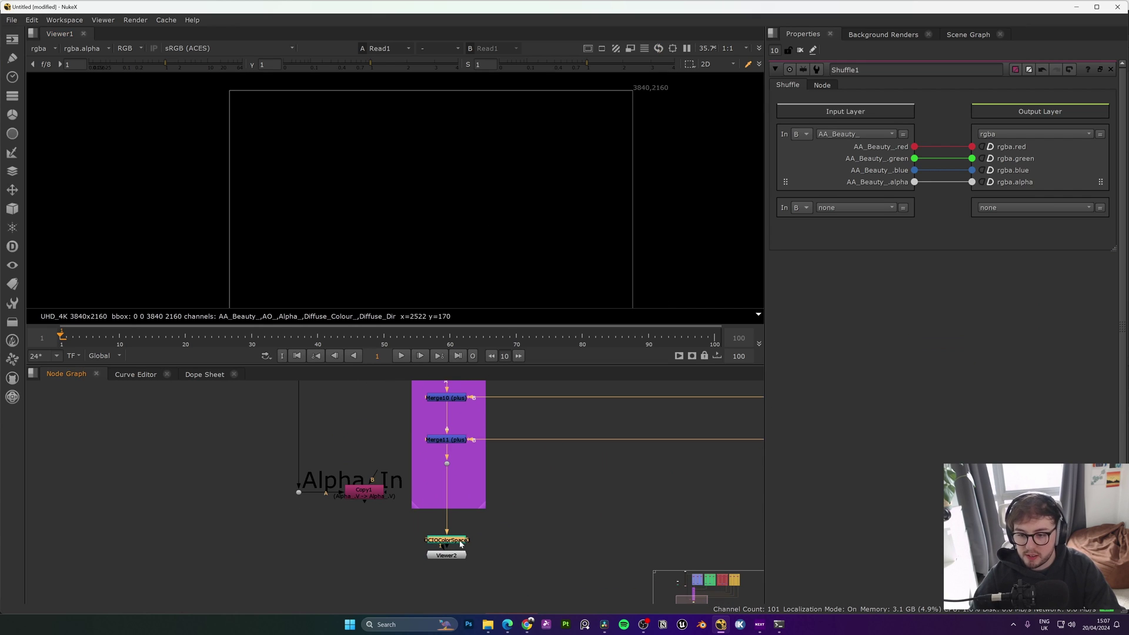
click(472, 578)
key(1)
middle_drag(470, 216, 464, 204)
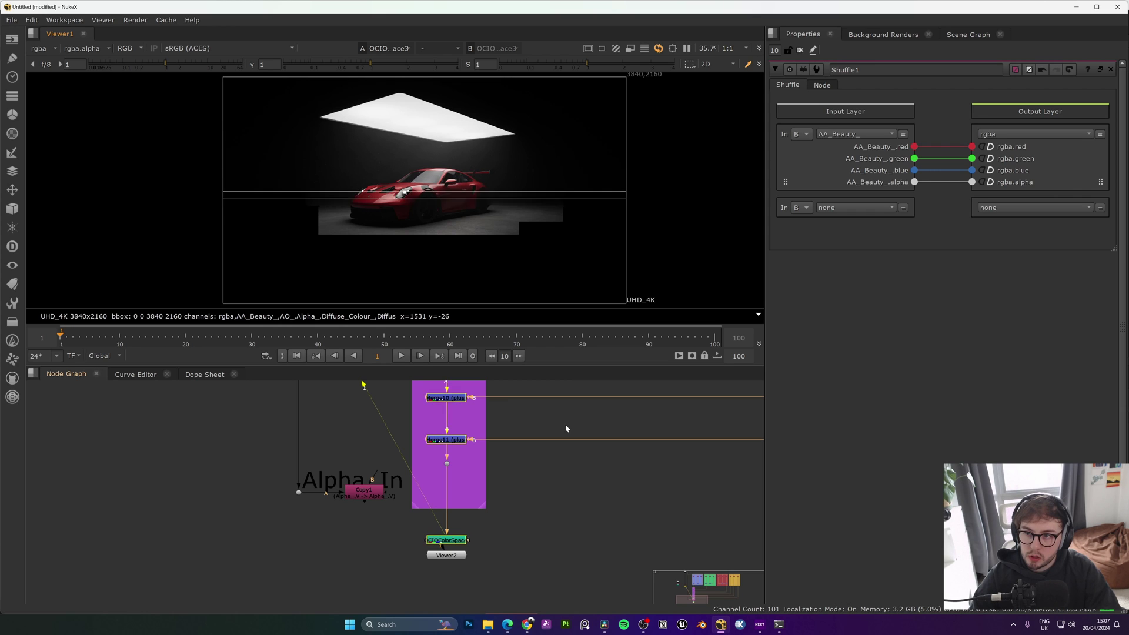
scroll(565, 425, down, 3)
key(f)
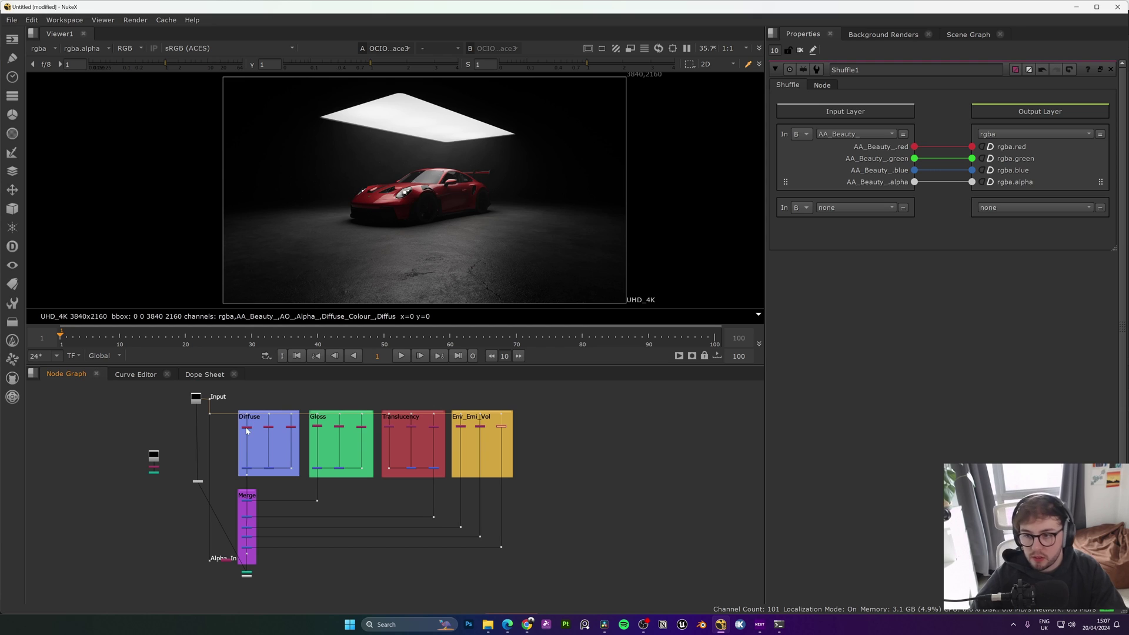
- Pan the graph to show Viewer1 and the Env_Emi_Vol group
scroll(253, 431, up, 5)
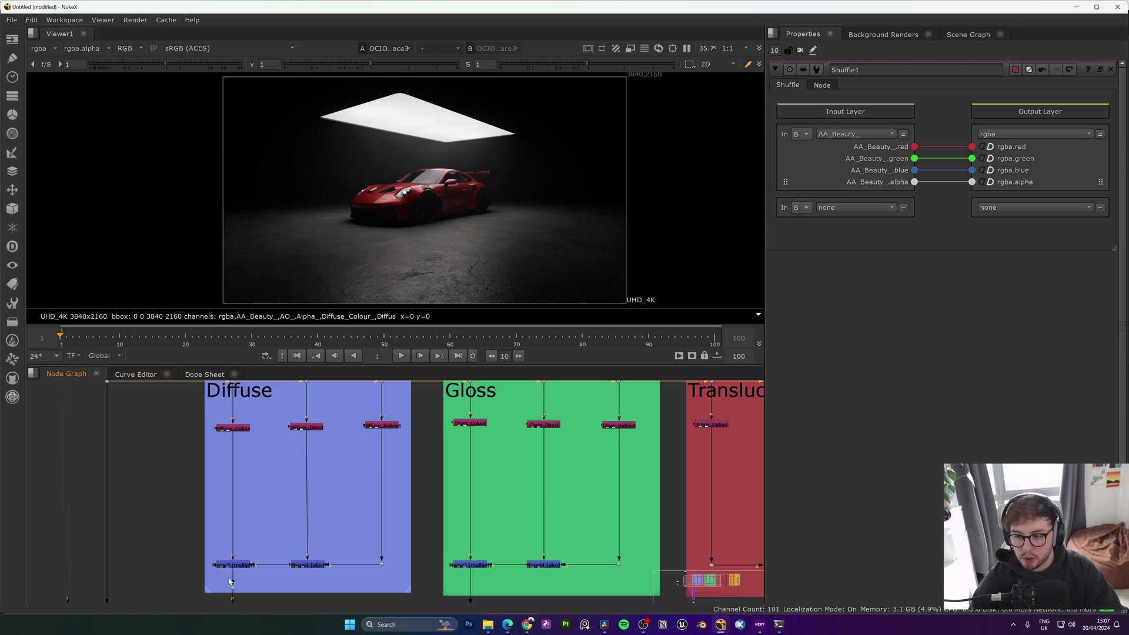
middle_drag(298, 419, 271, 410)
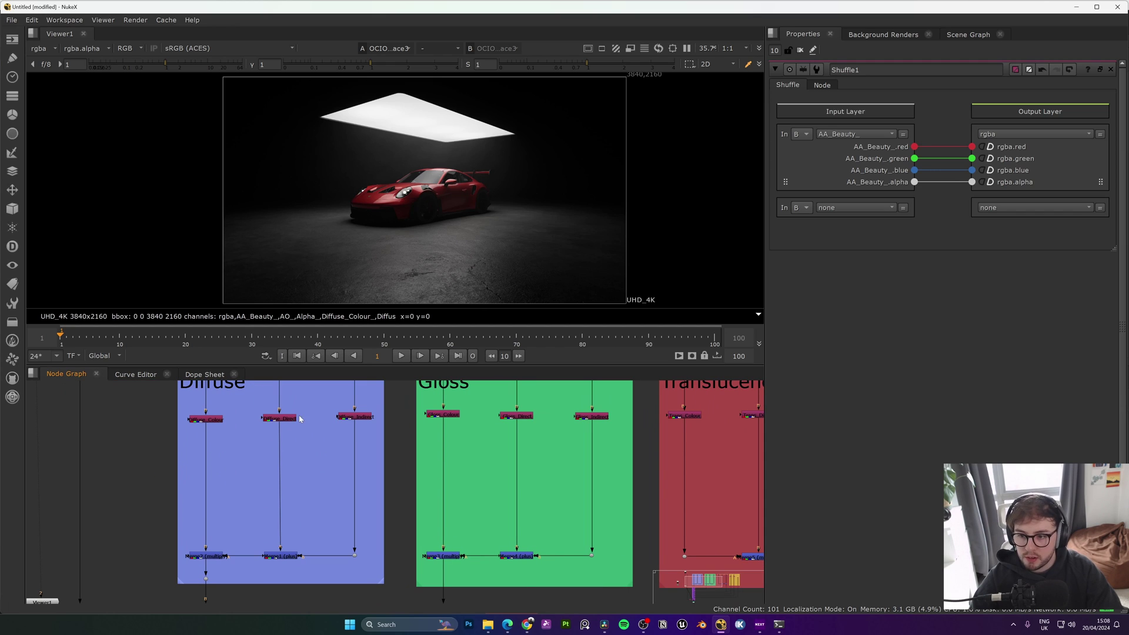
middle_drag(373, 416, 235, 414)
scroll(409, 420, down, 2)
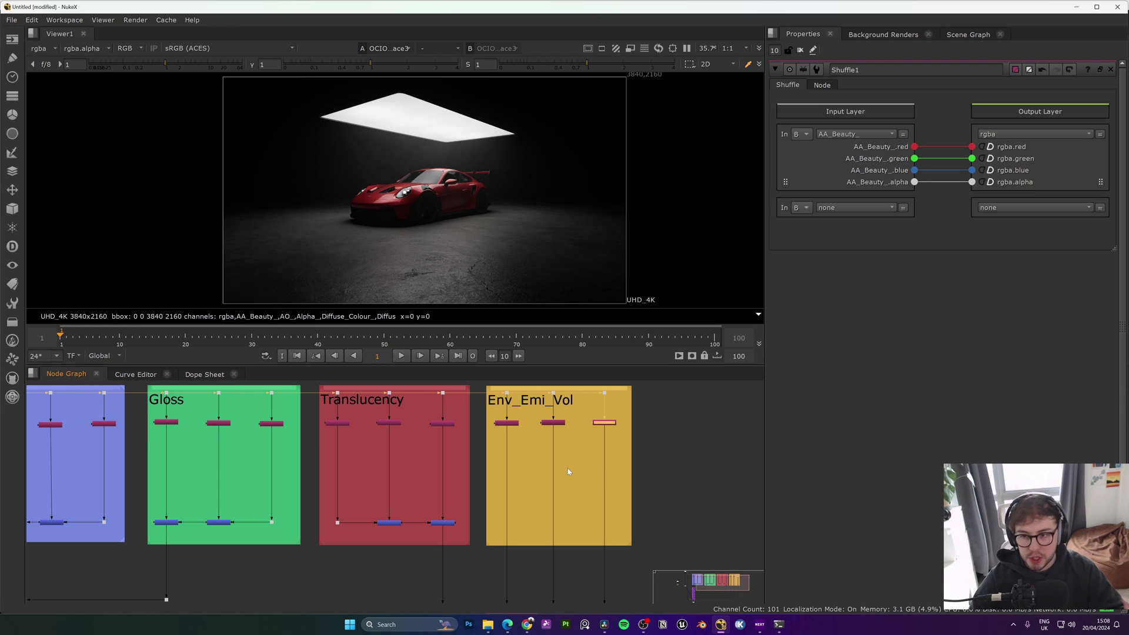
scroll(568, 472, up, 8)
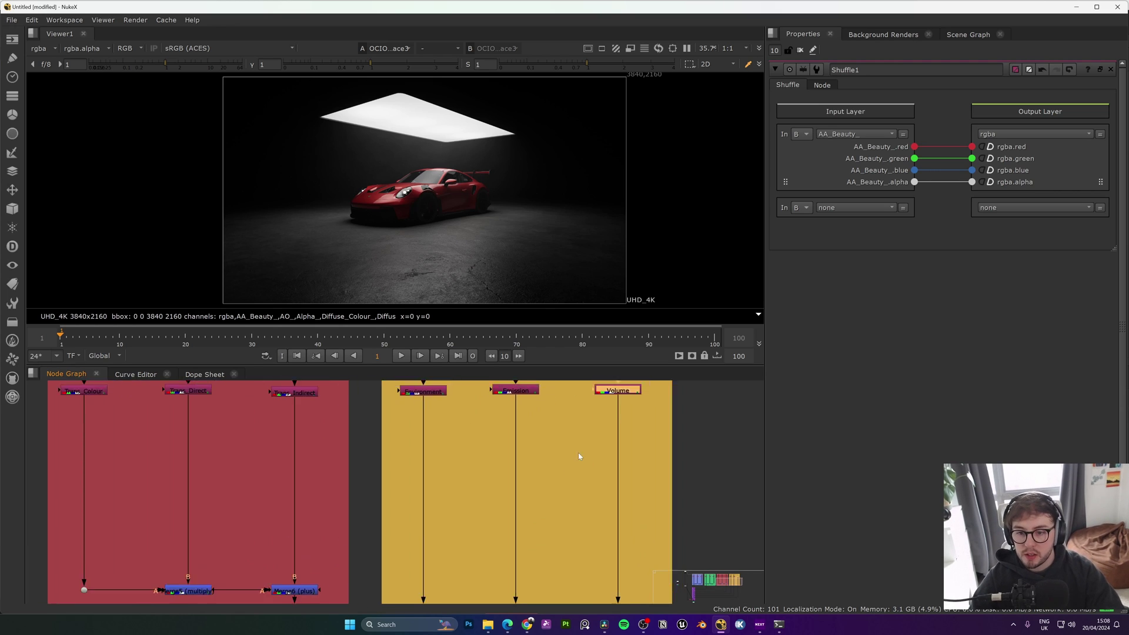
- View the Volume pass alone and add a Grade node below it
key(1)
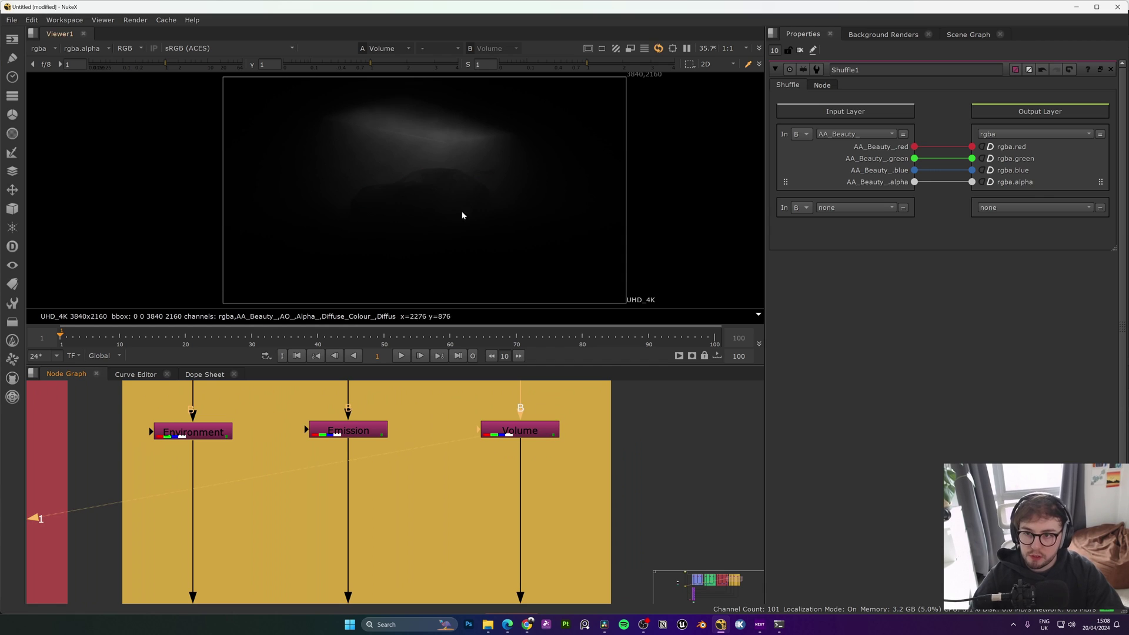
click(536, 430)
key(g)
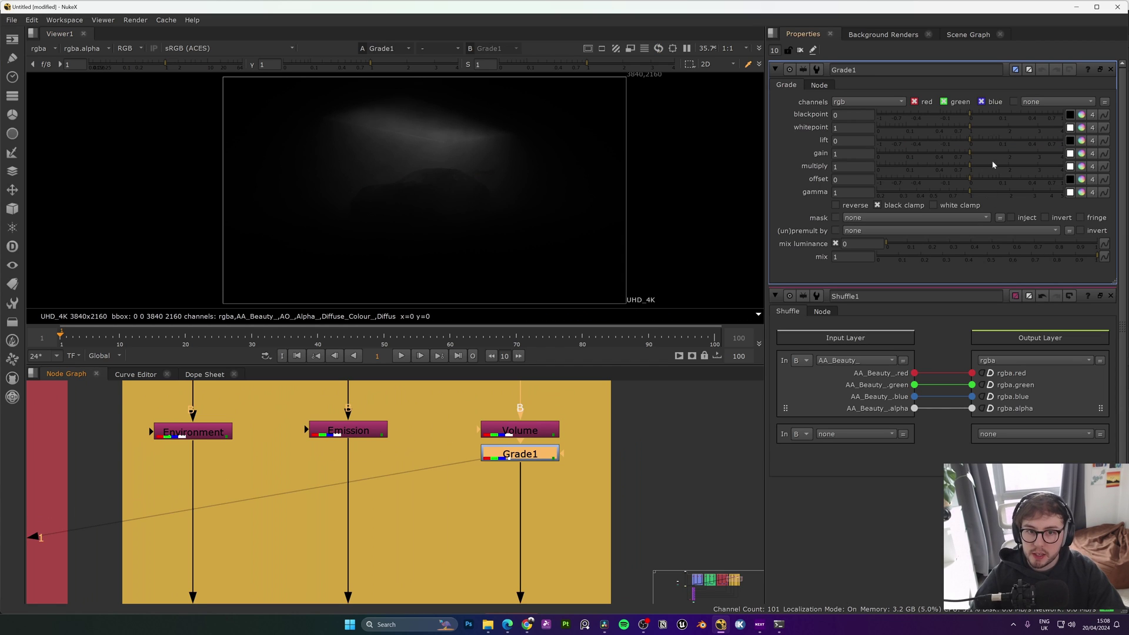
- Set the Grade gain to about 3.70, 2.01, 4 for purple fog, then view the final composite
drag(990, 155, 1070, 166)
click(1081, 153)
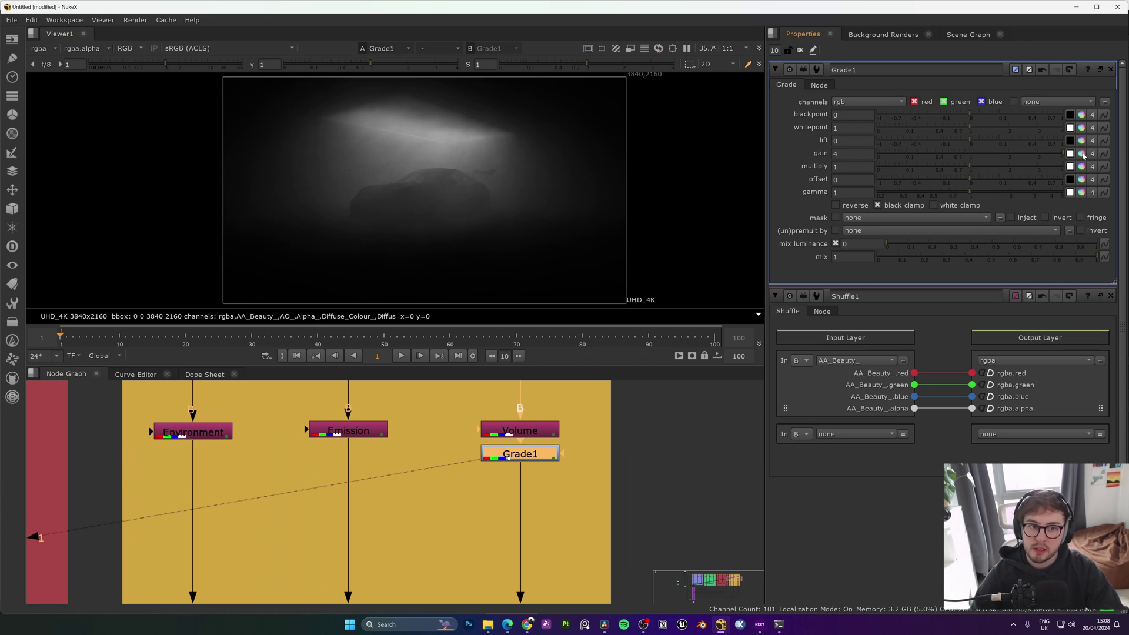
drag(811, 189, 821, 226)
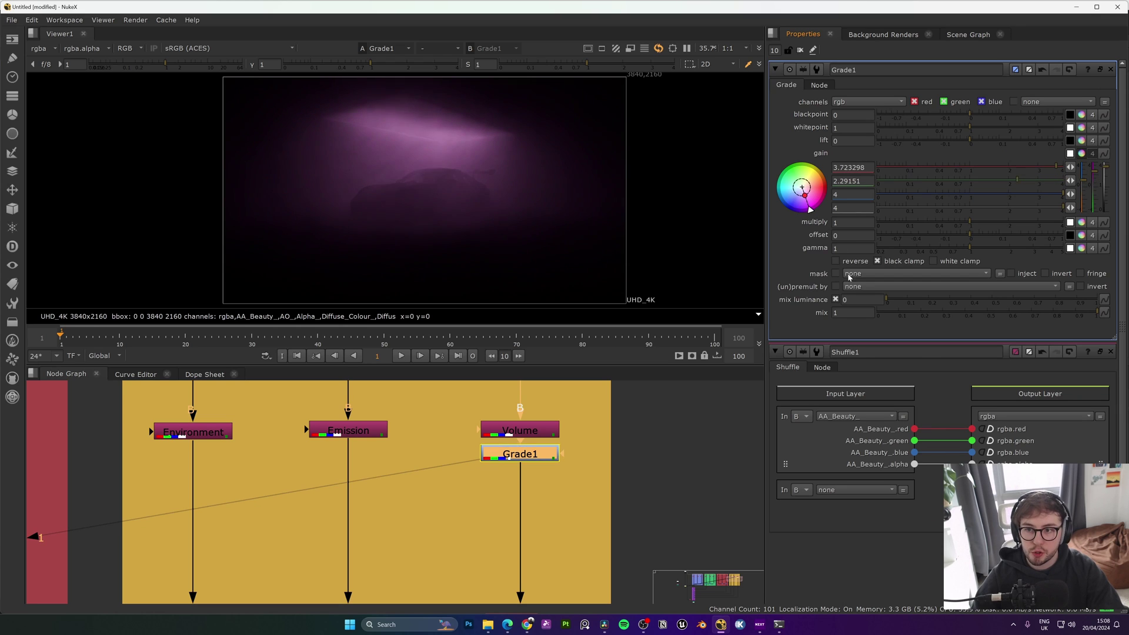
scroll(531, 525, down, 5)
scroll(487, 451, up, 8)
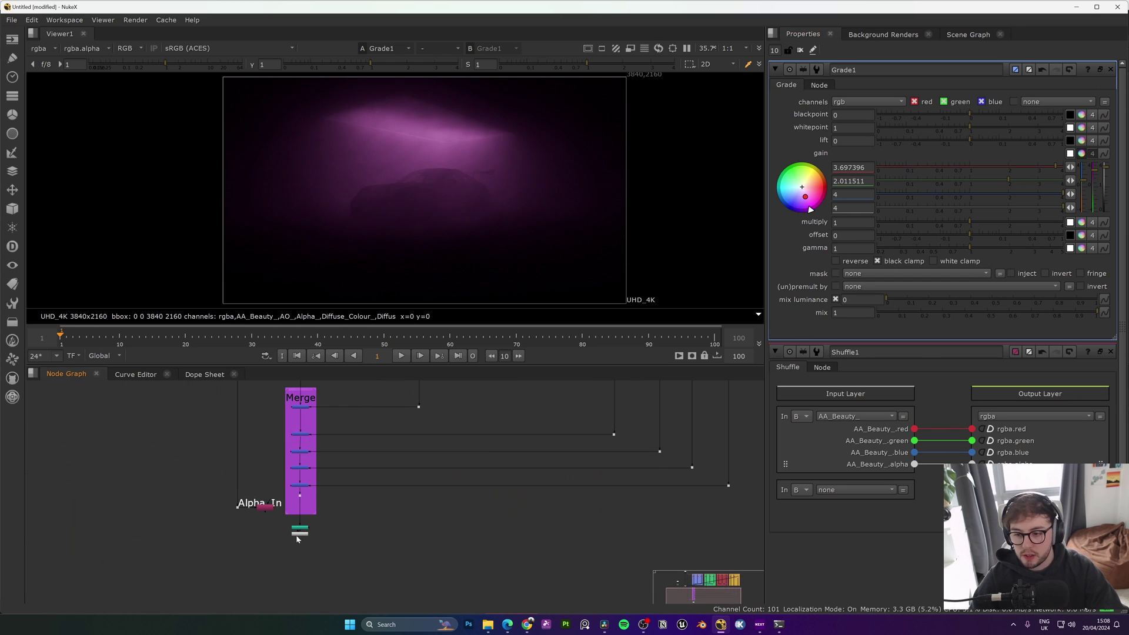
key(1)
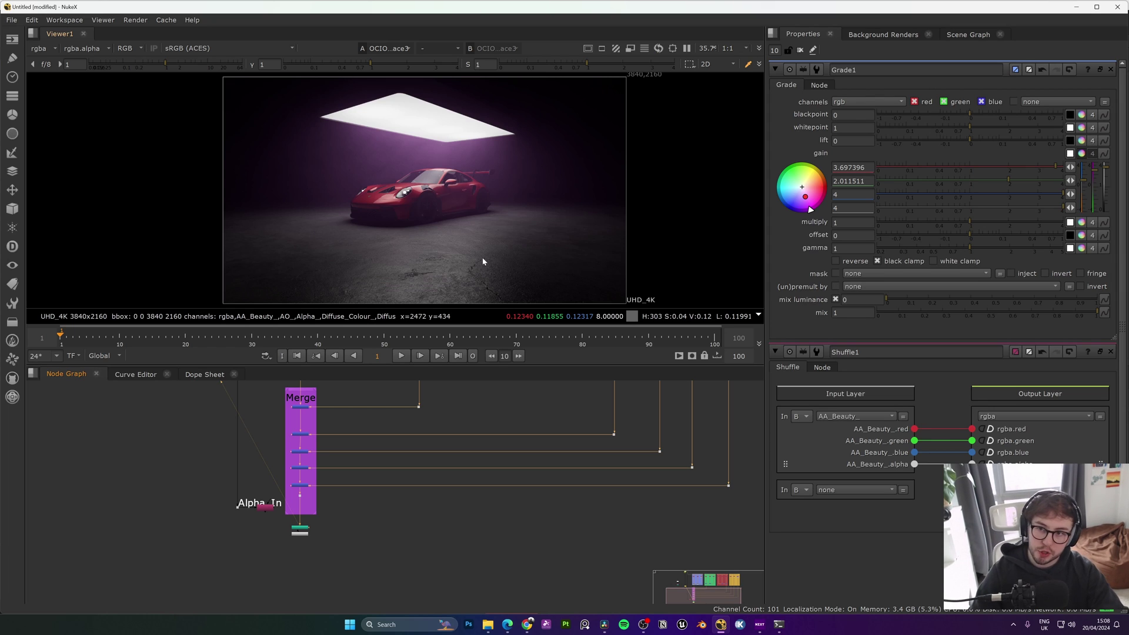
- Select the Read2 node with the ungraded Single.exr render and move it lower in the graph
middle_drag(483, 258, 492, 258)
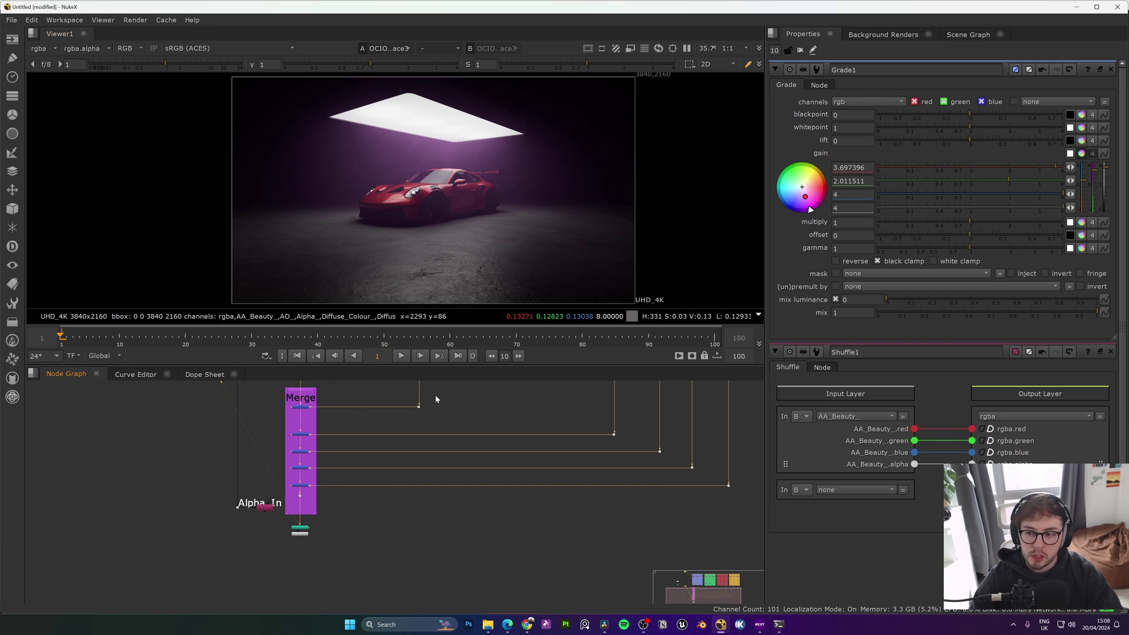
scroll(476, 420, down, 3)
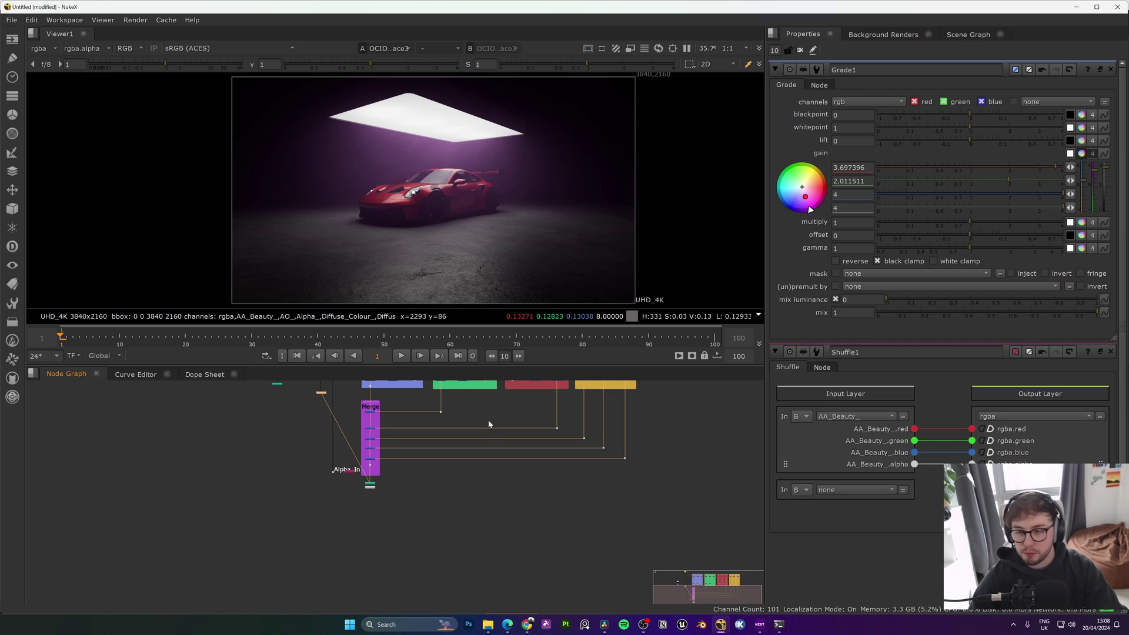
middle_drag(441, 410, 421, 476)
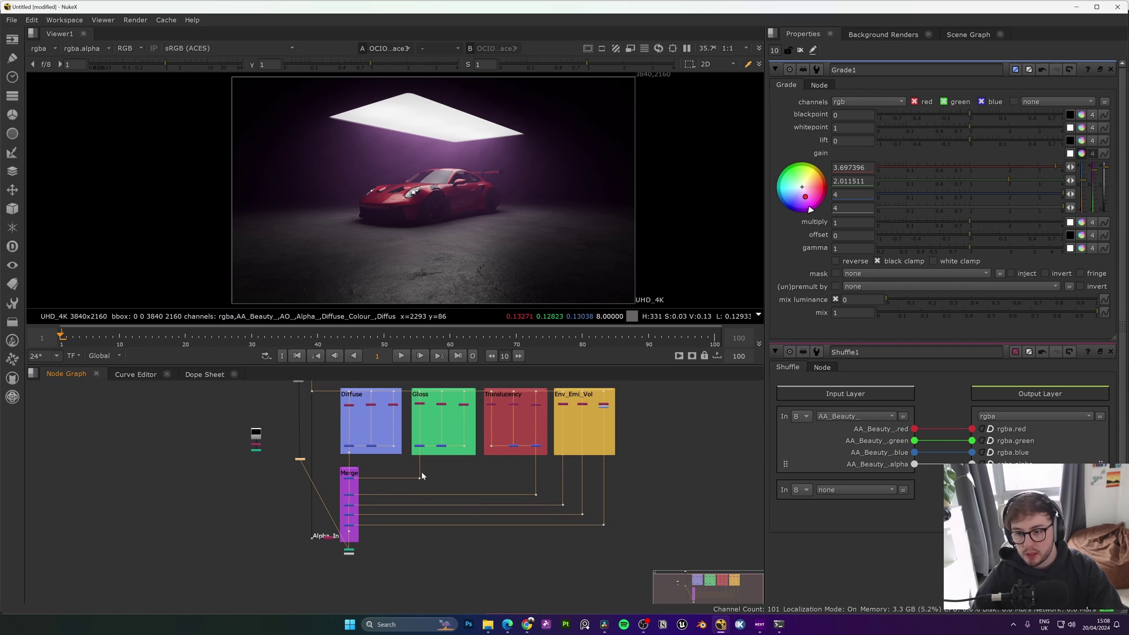
click(252, 476)
drag(230, 415, 275, 475)
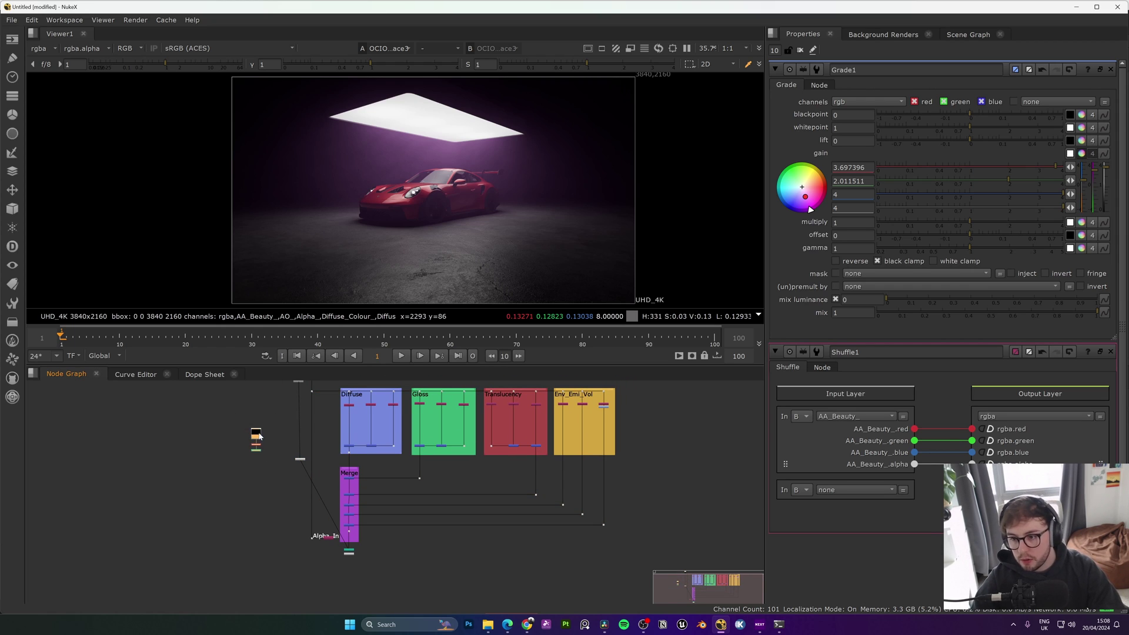
drag(259, 436, 266, 562)
scroll(283, 559, up, 3)
scroll(349, 567, up, 2)
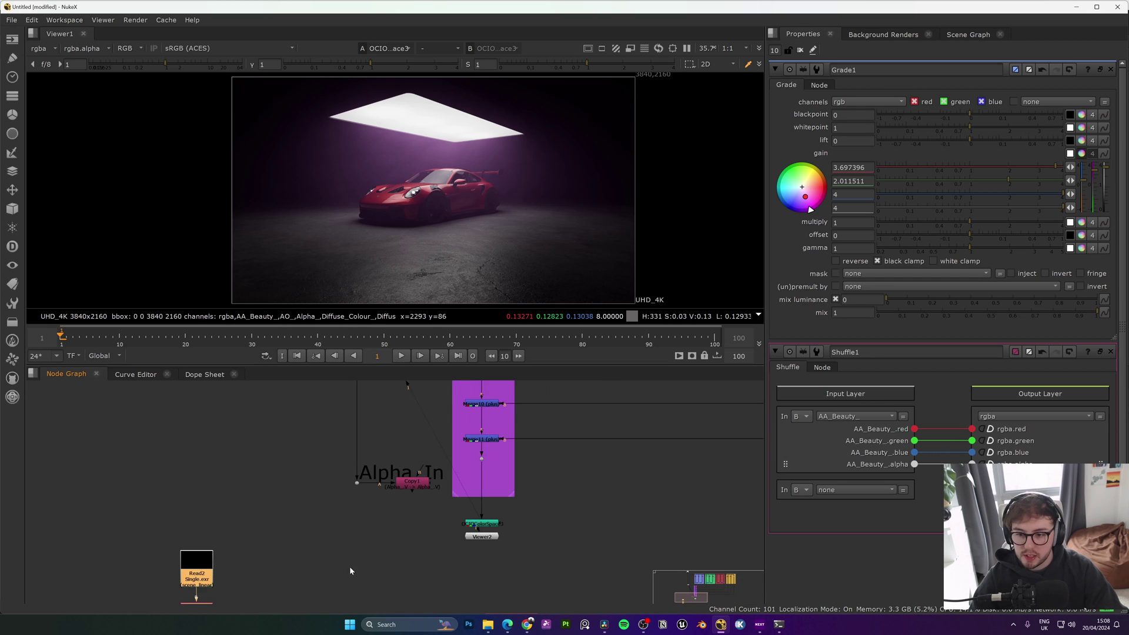
scroll(349, 567, down, 3)
key(1)
key(space)
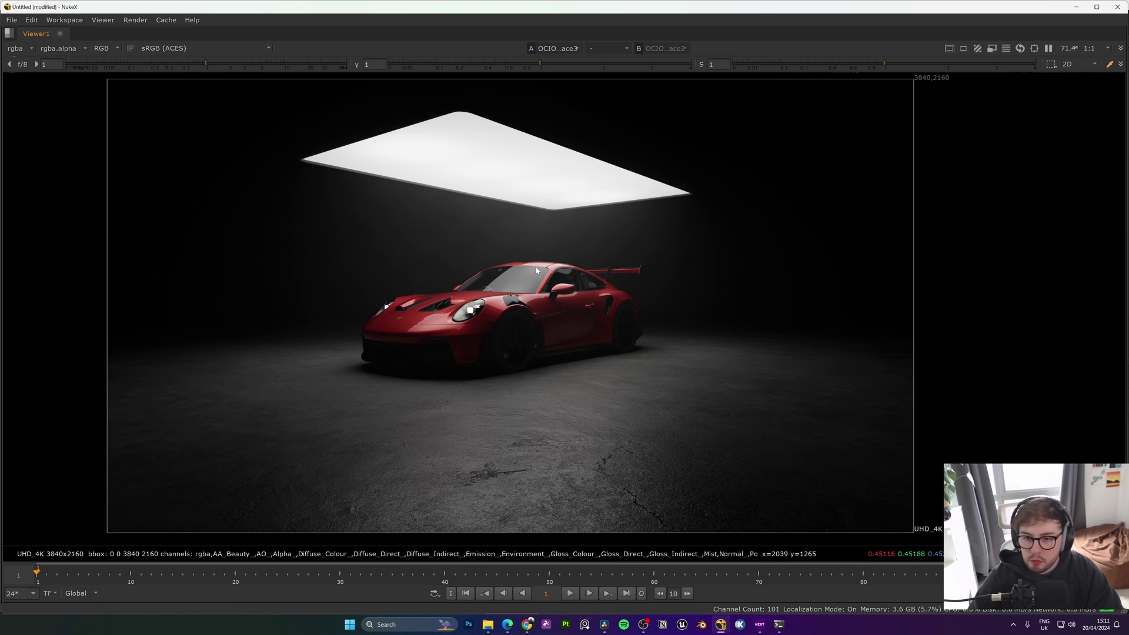
scroll(465, 318, up, 10)
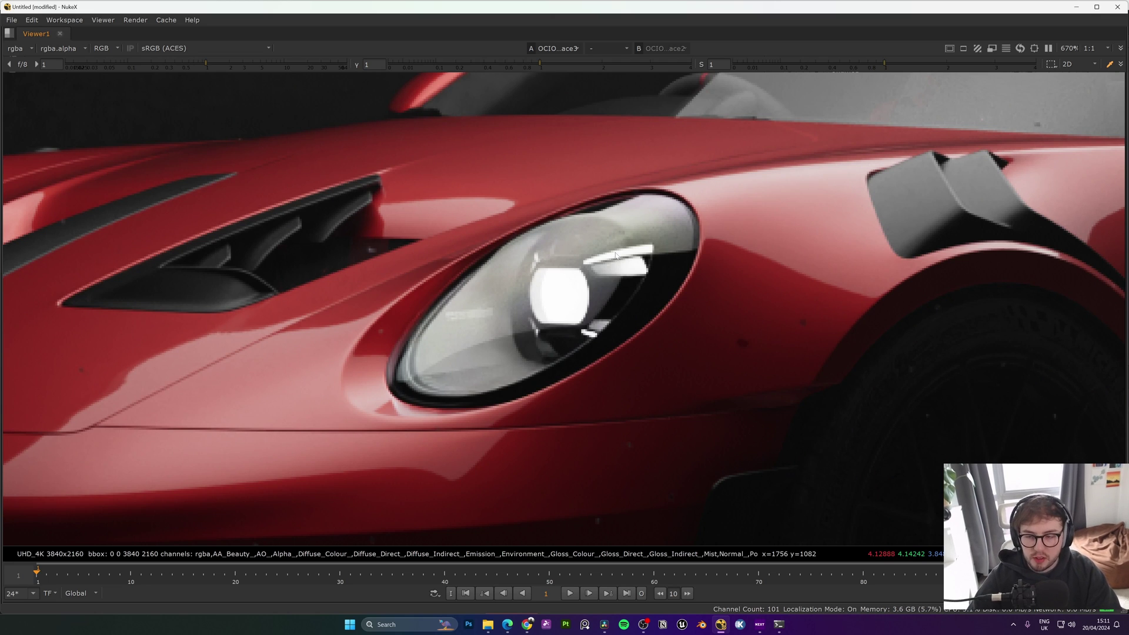
key(2)
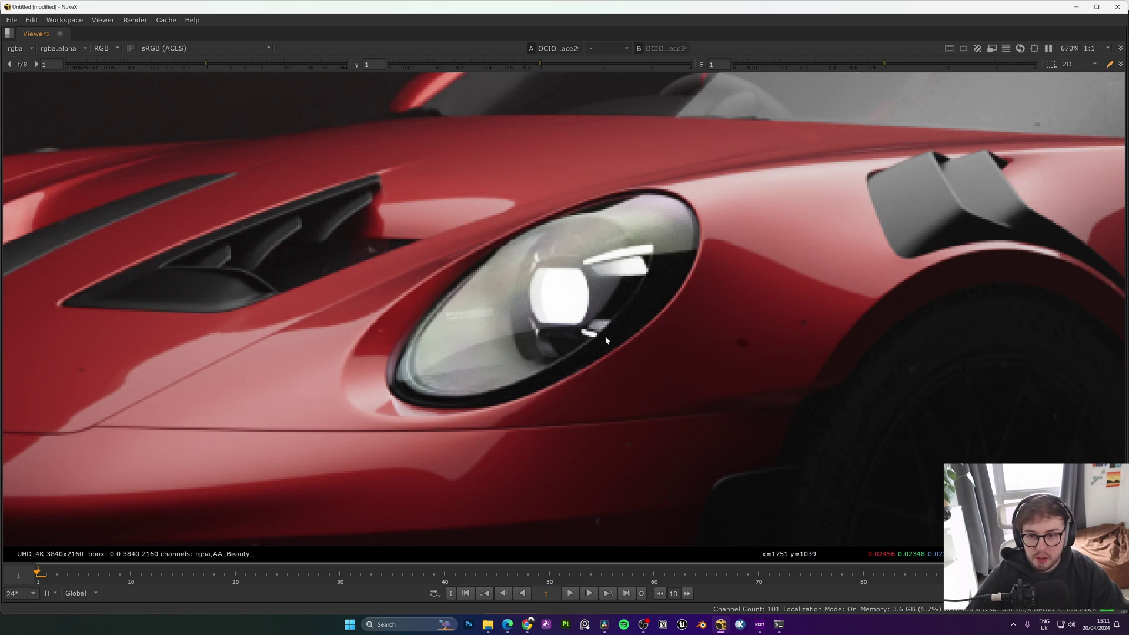
key(1)
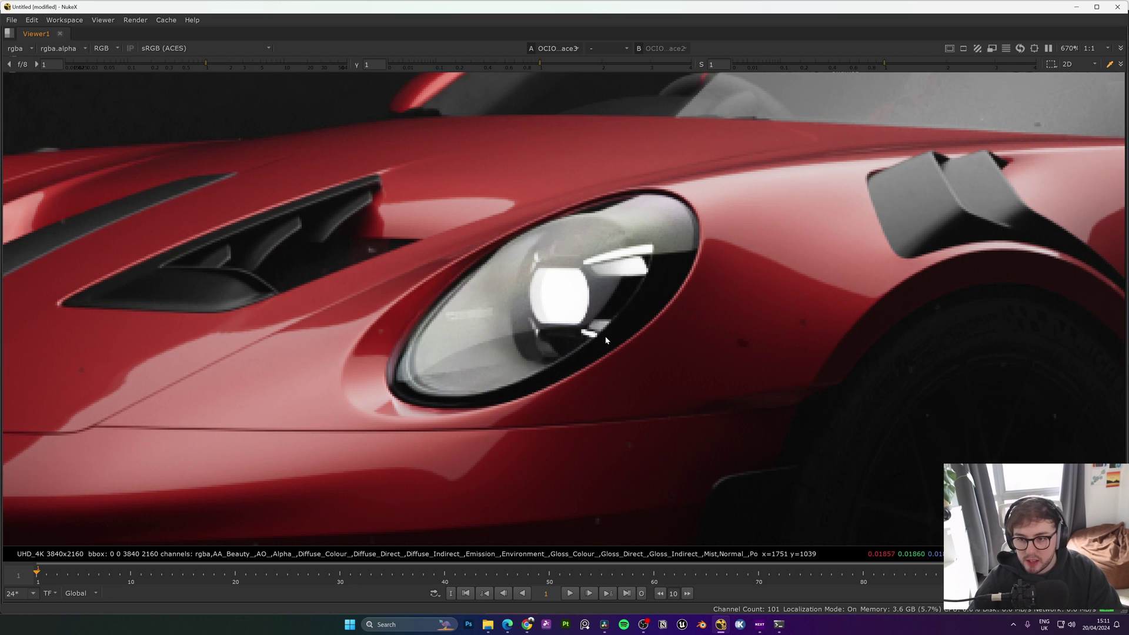
key(2)
key(1)
key(2)
key(1)
key(2)
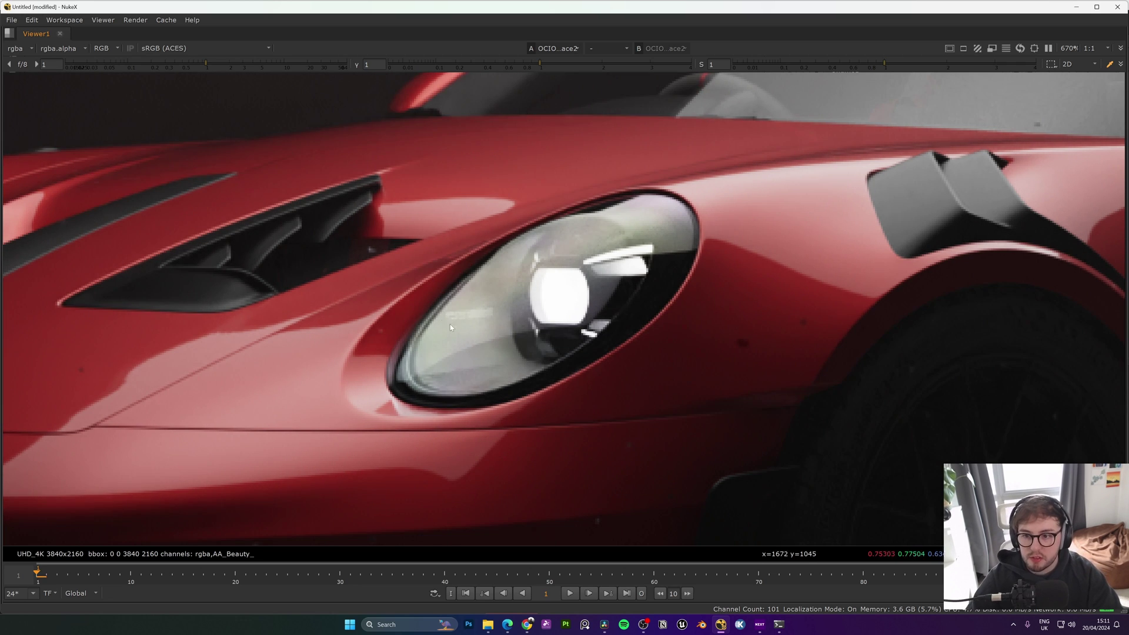
key(1)
key(2)
key(1)
key(2)
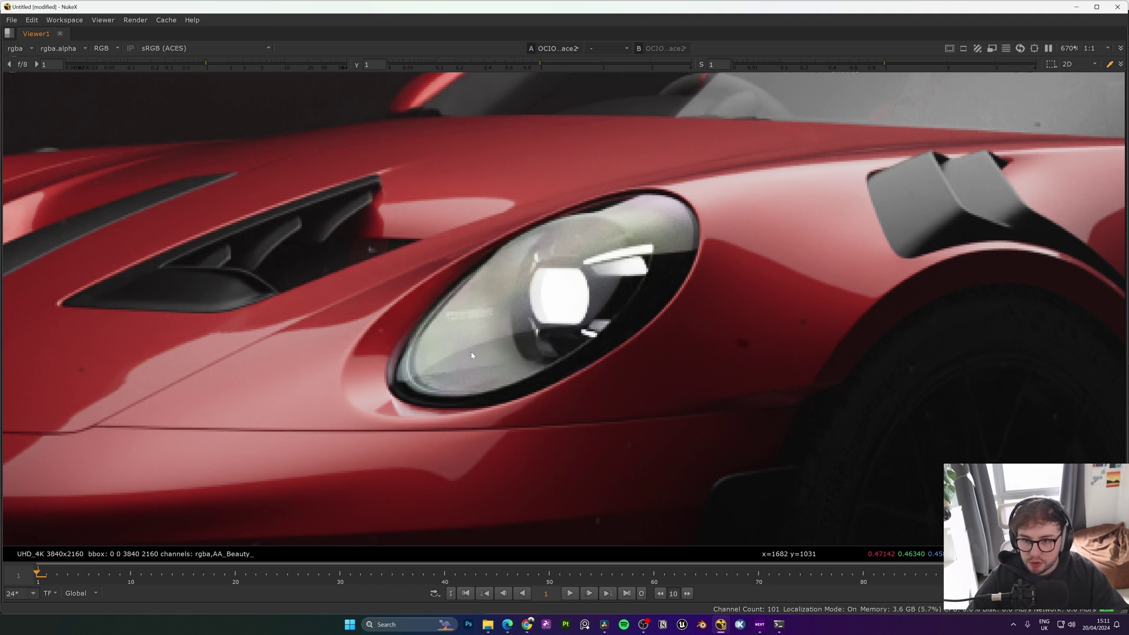
key(1)
key(2)
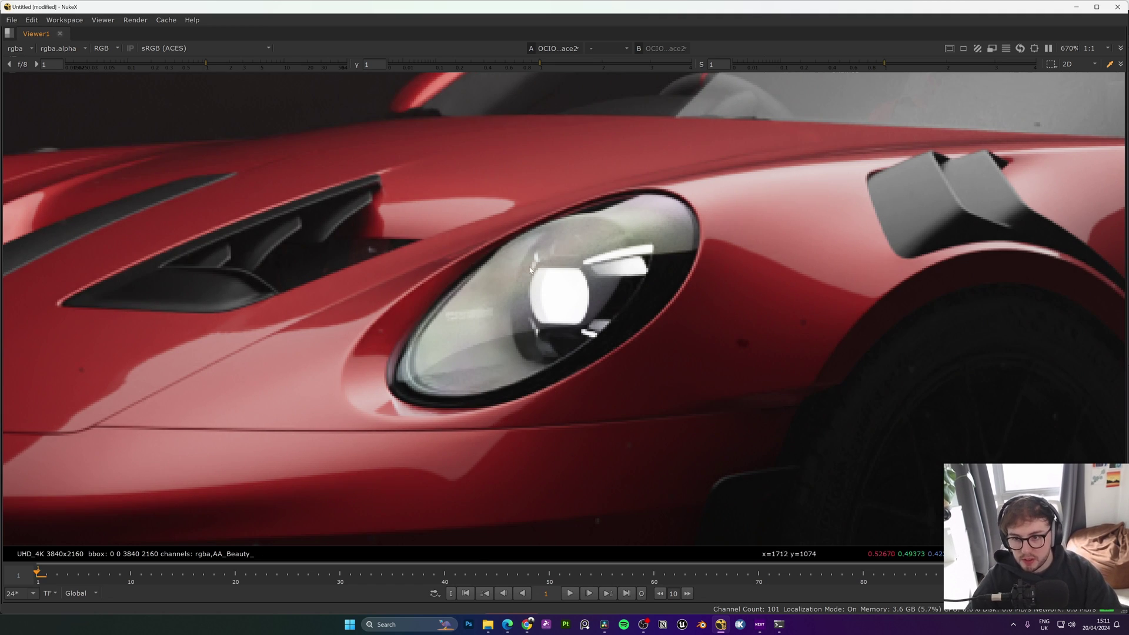
key(1)
key(2)
key(1)
key(2)
key(1)
scroll(394, 330, down, 5)
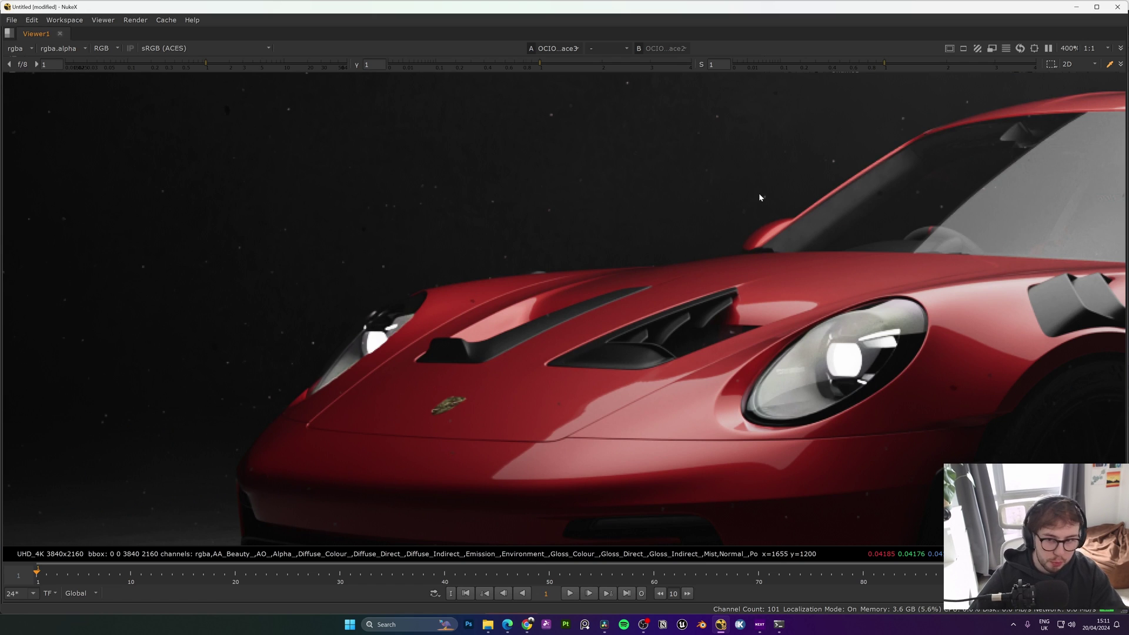
scroll(347, 388, up, 5)
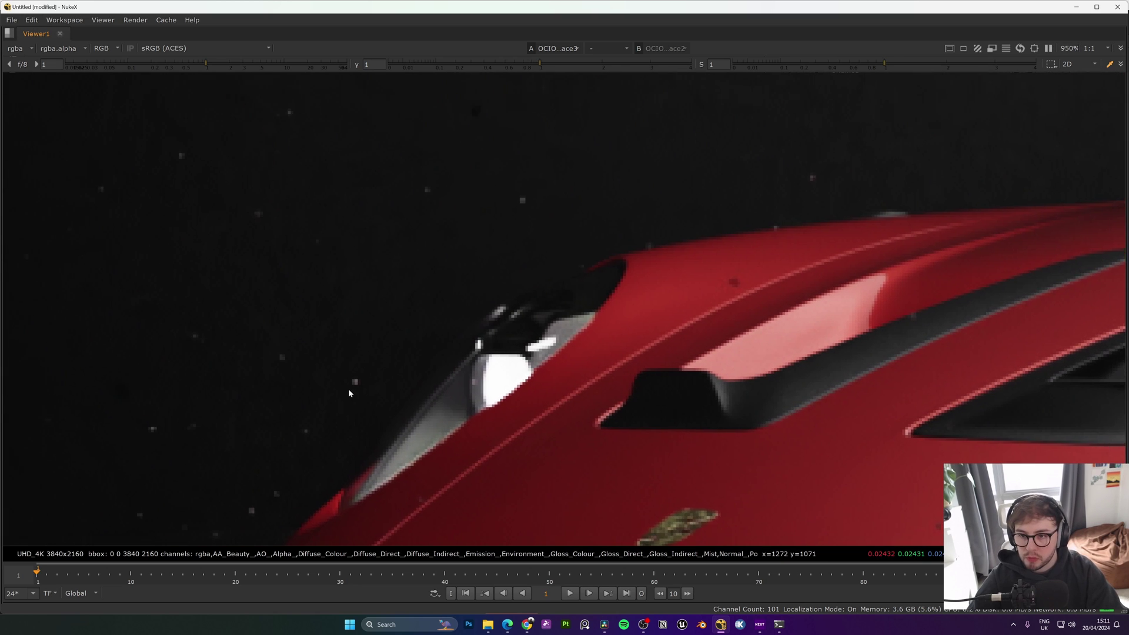
scroll(445, 394, down, 2)
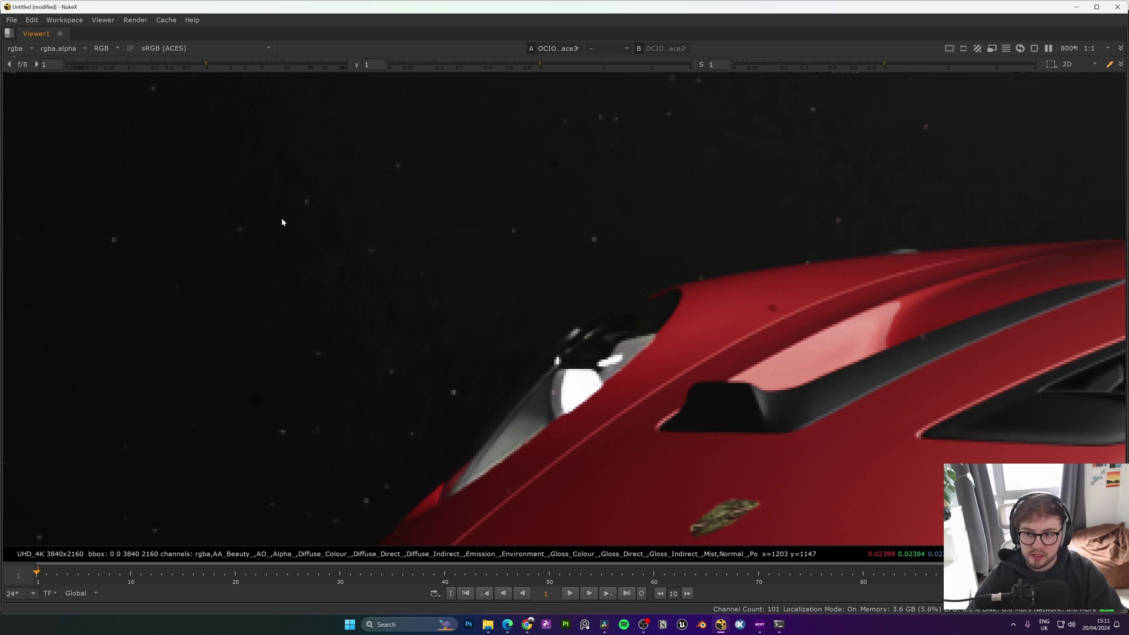
scroll(234, 425, down, 1)
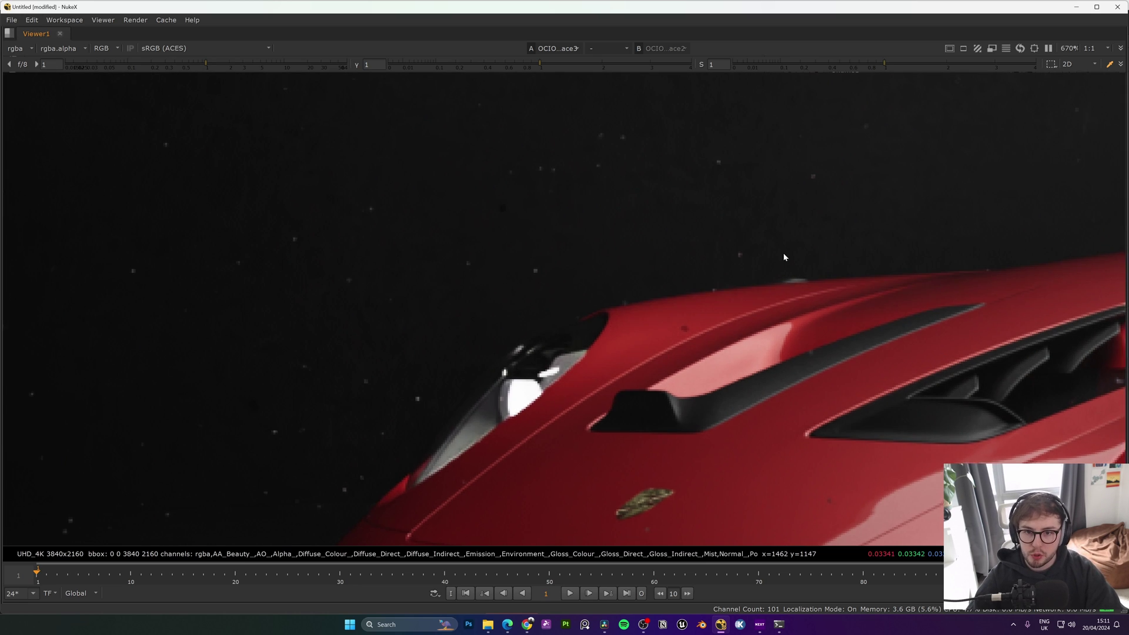
middle_drag(784, 258, 564, 452)
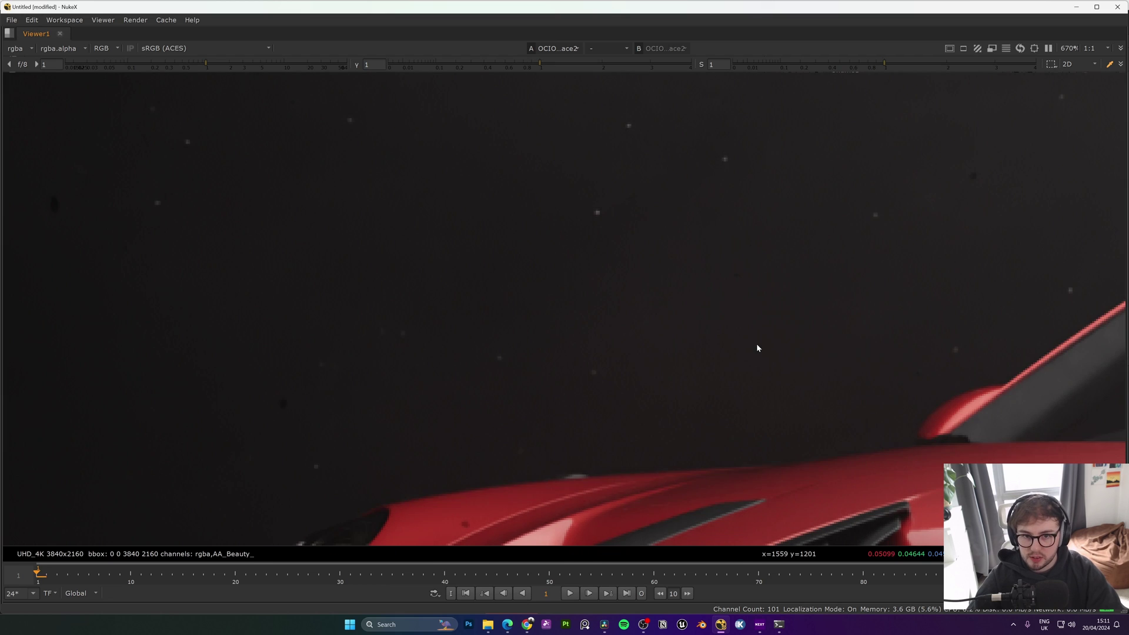
middle_drag(757, 348, 711, 355)
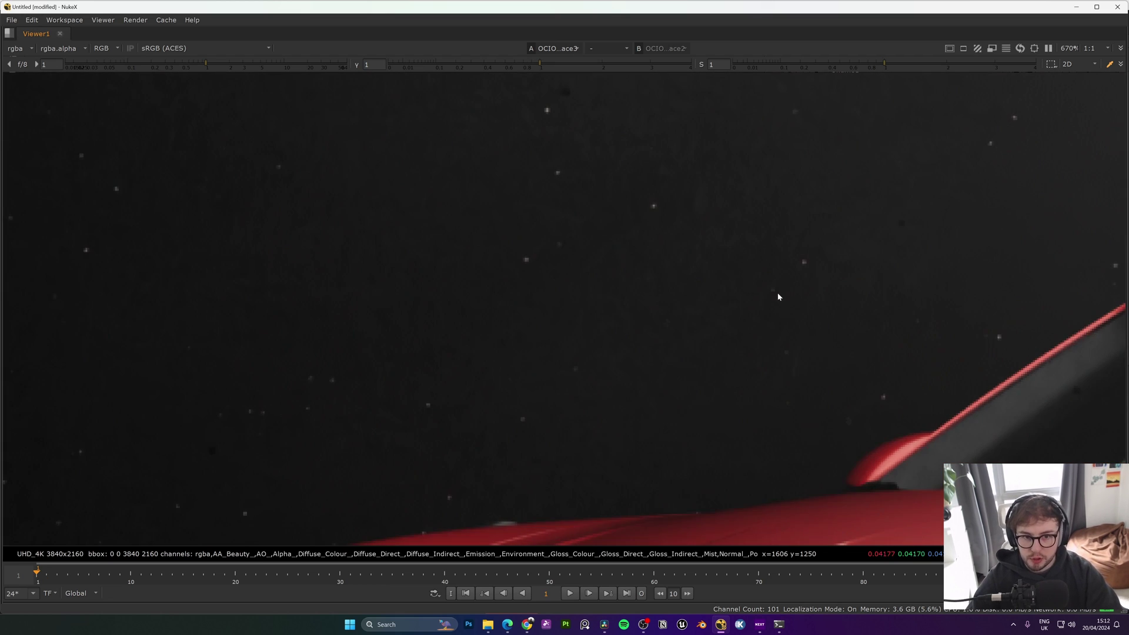
scroll(782, 307, down, 5)
scroll(676, 405, up, 5)
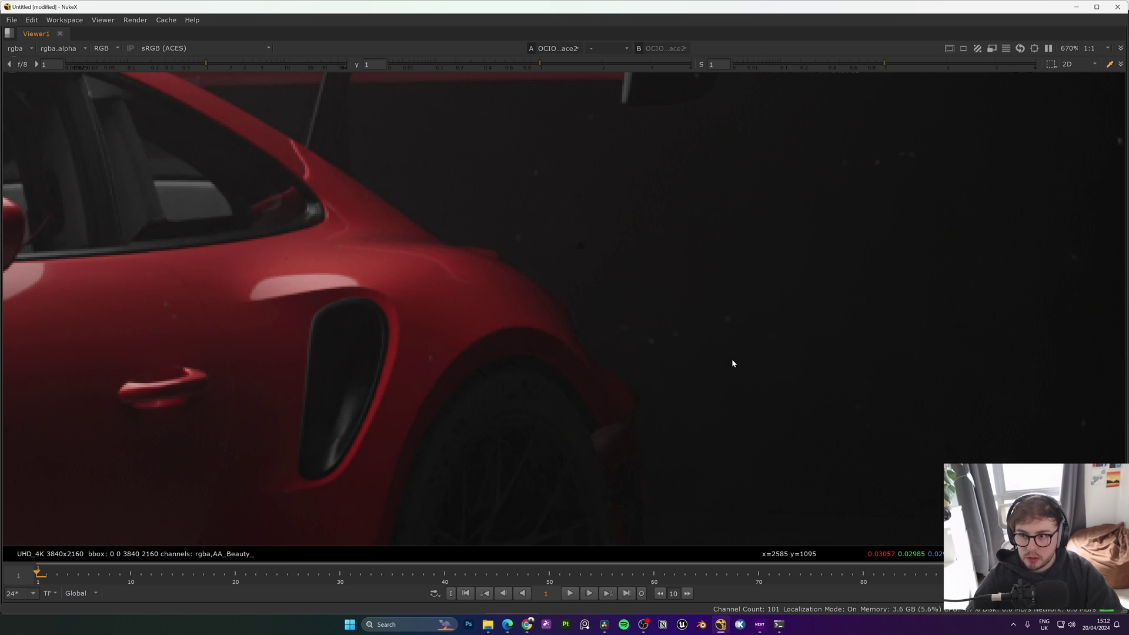
scroll(730, 355, down, 8)
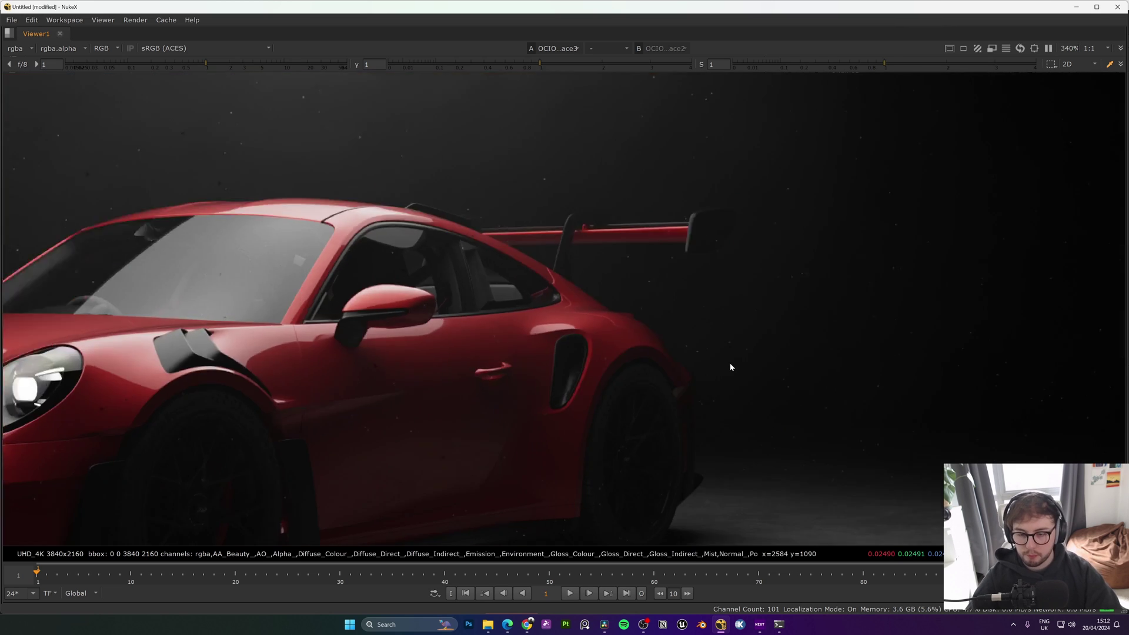
scroll(691, 378, down, 1)
middle_drag(691, 379, 671, 318)
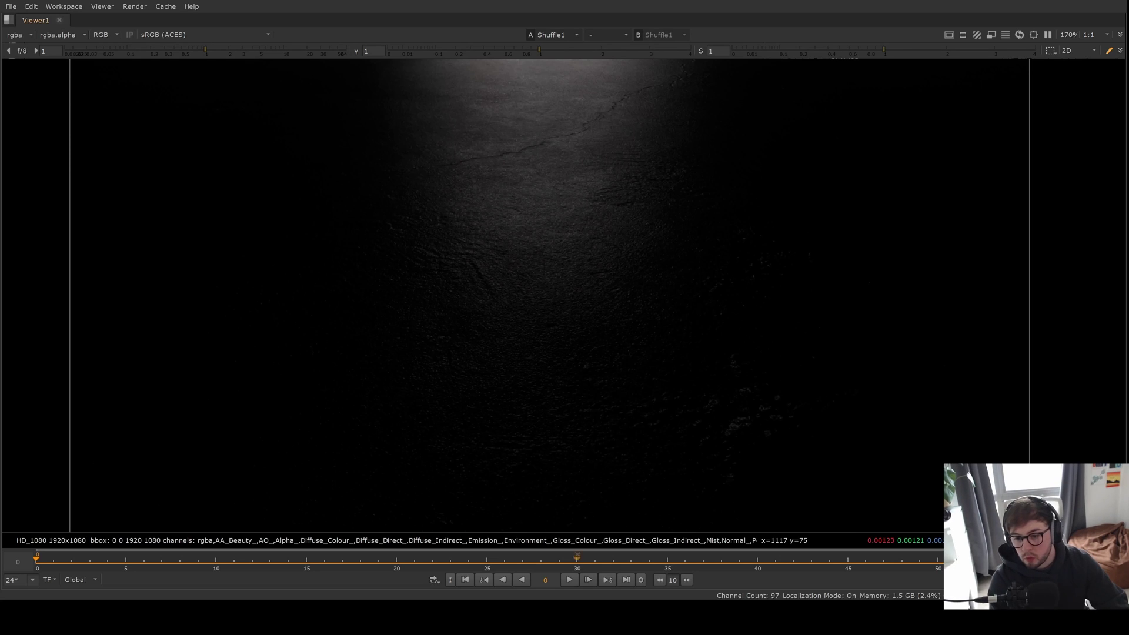
- Play the Video0055.exr car animation in the viewer
key(l)
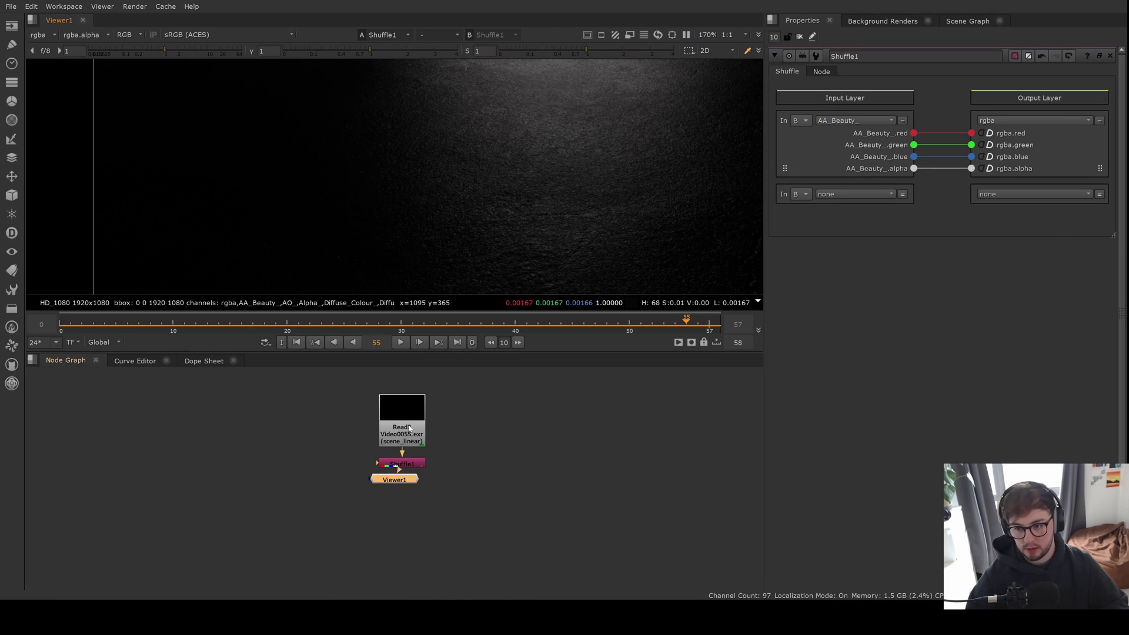
- Rearrange Read2, Shuffle1 and Viewer1, then insert a 5-frame VectorFrameBlend after Shuffle1
drag(410, 428, 411, 417)
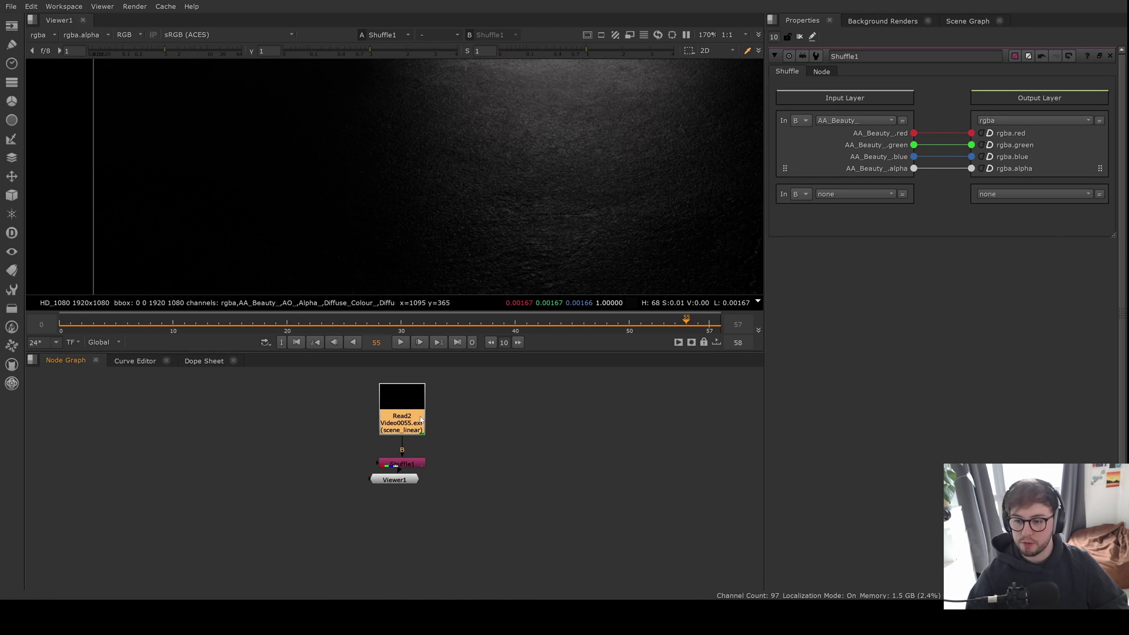
drag(404, 478, 403, 534)
drag(402, 464, 398, 451)
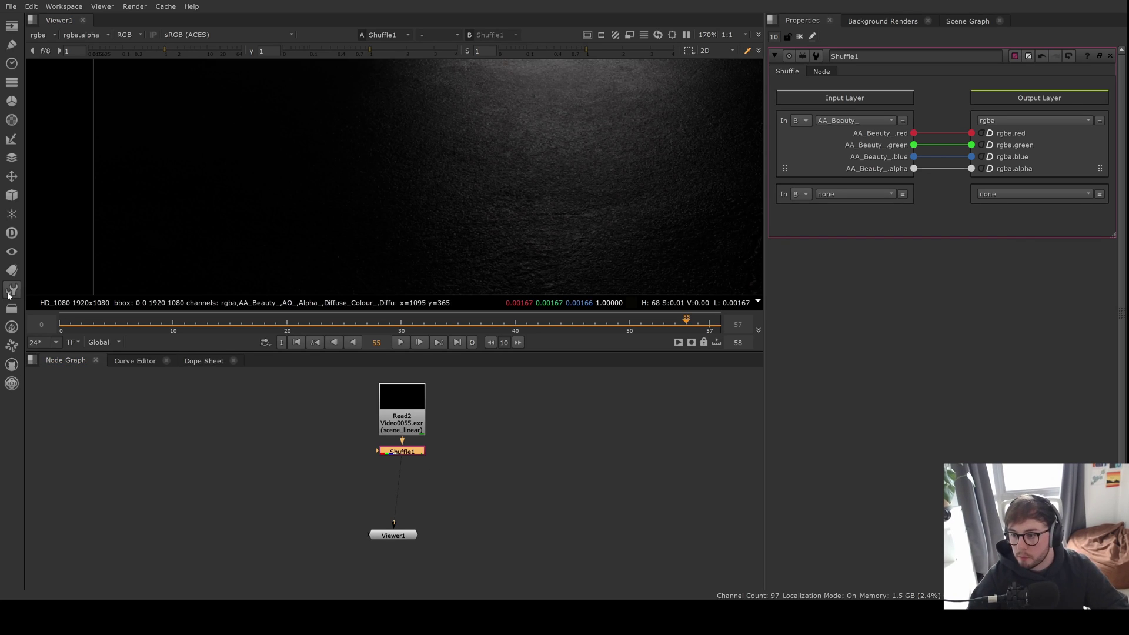
key(Tab)
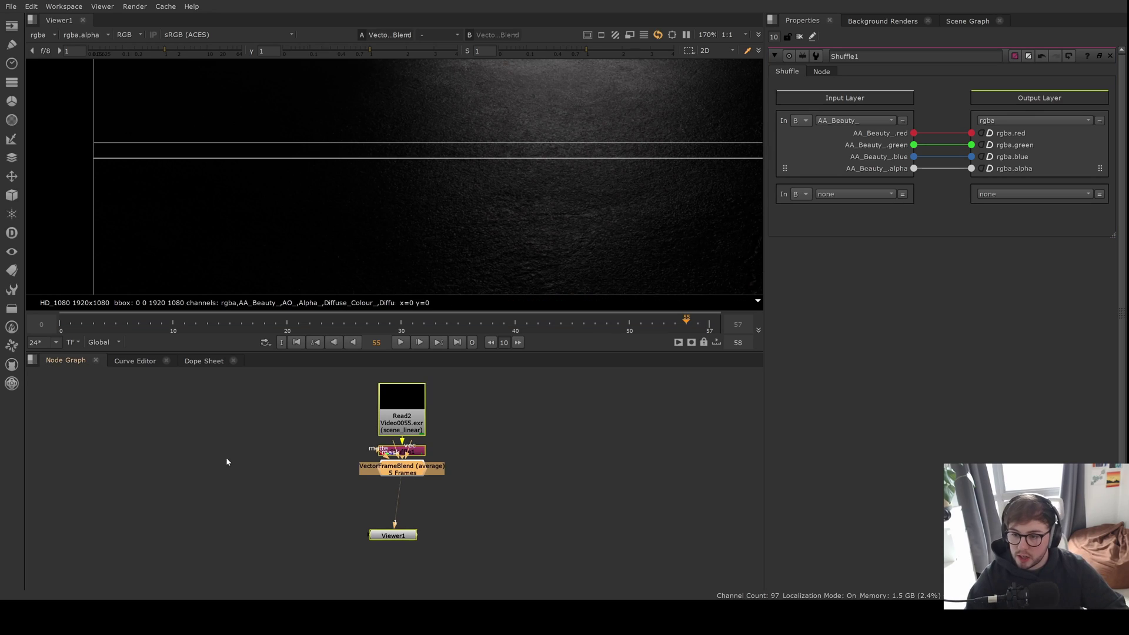
drag(392, 470, 520, 455)
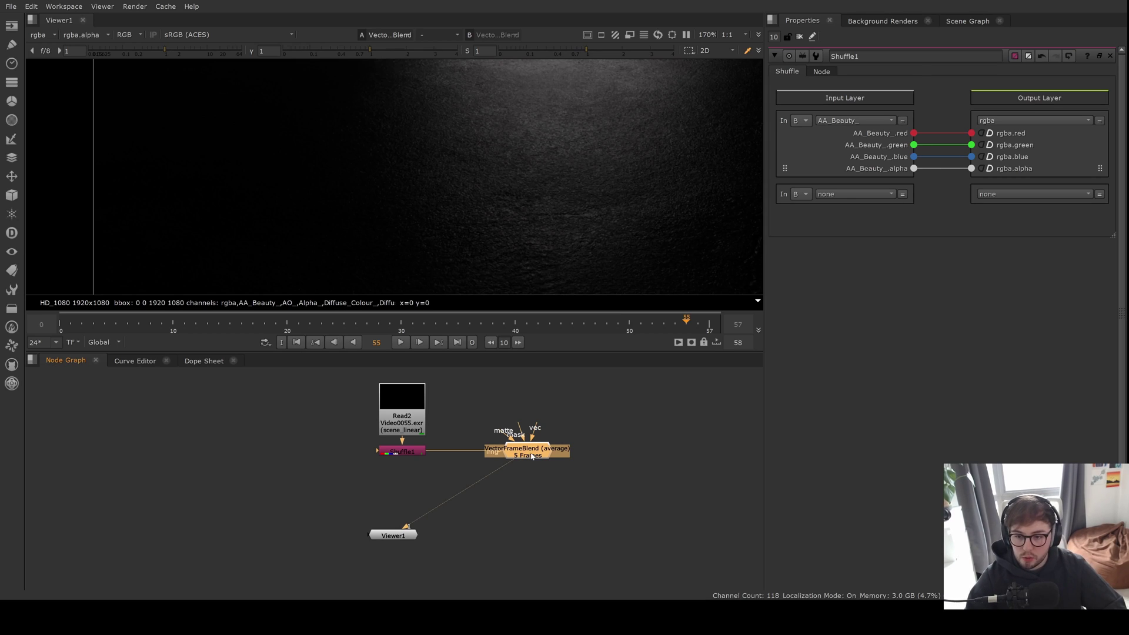
- Set VectorFrameBlend Temporal Radius to 1, place it under Shuffle1, and play full-window
double_click(532, 456)
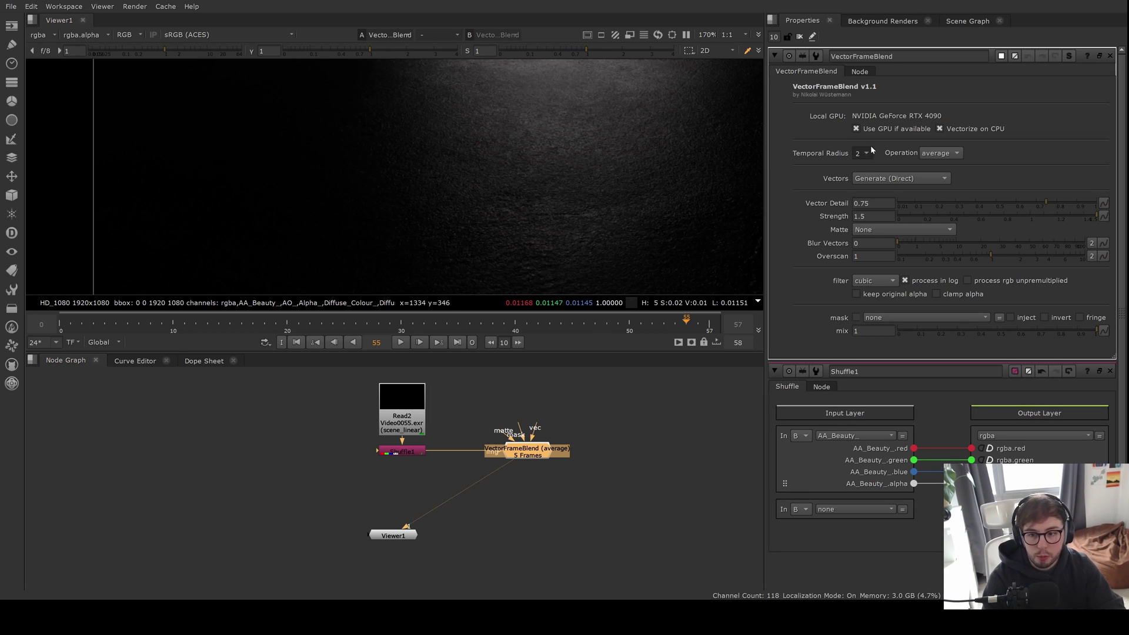
scroll(872, 151, up, 1)
drag(529, 455, 406, 489)
click(401, 342)
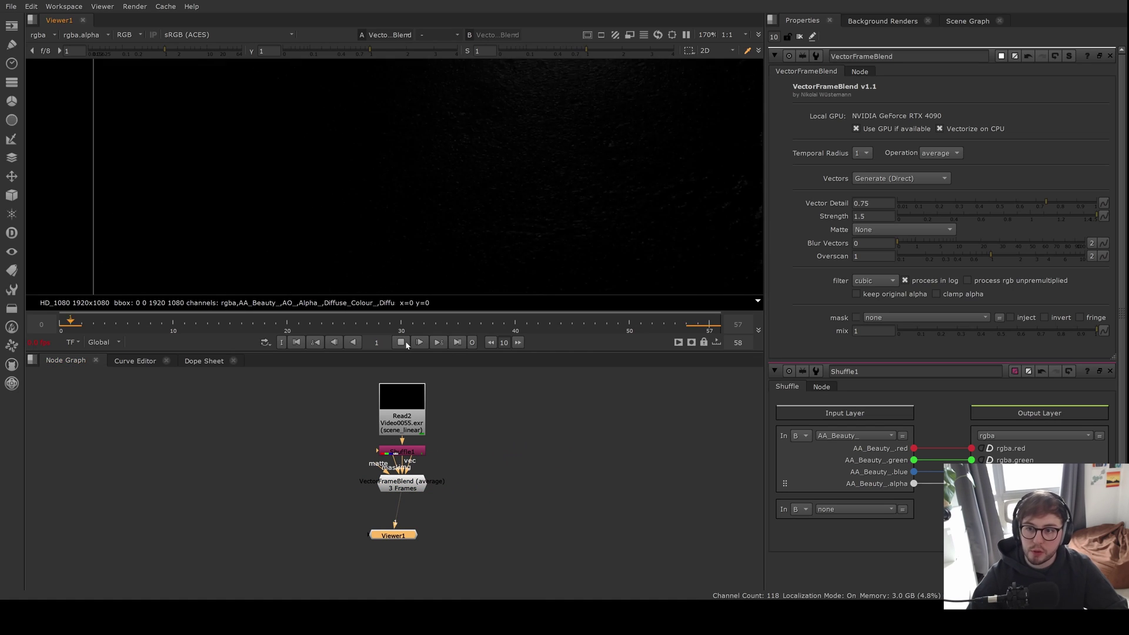
key(space)
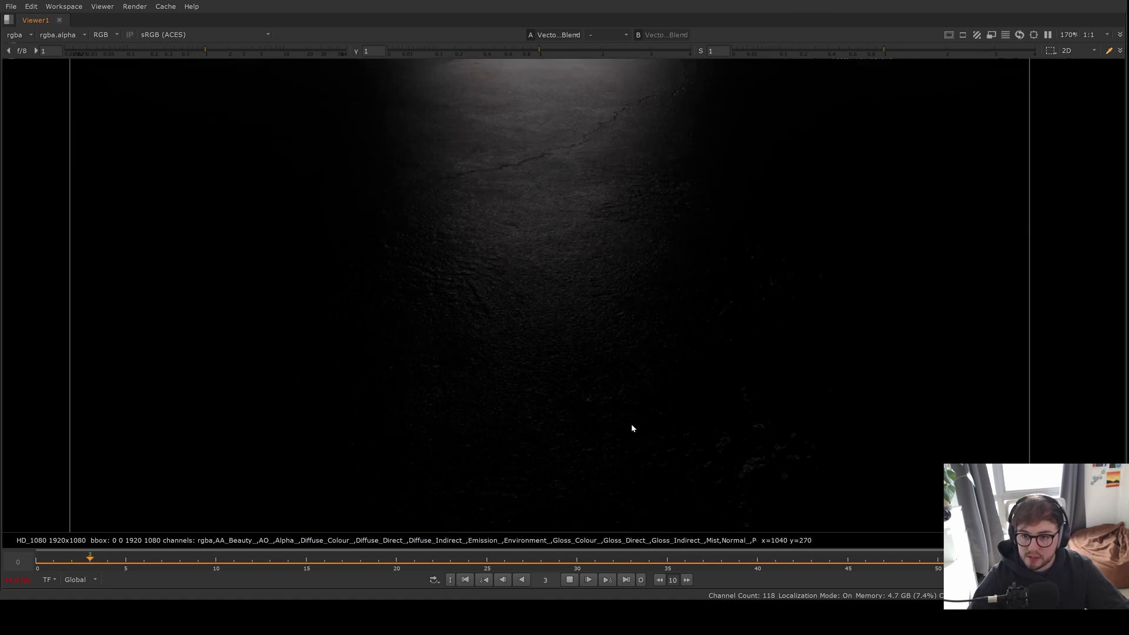